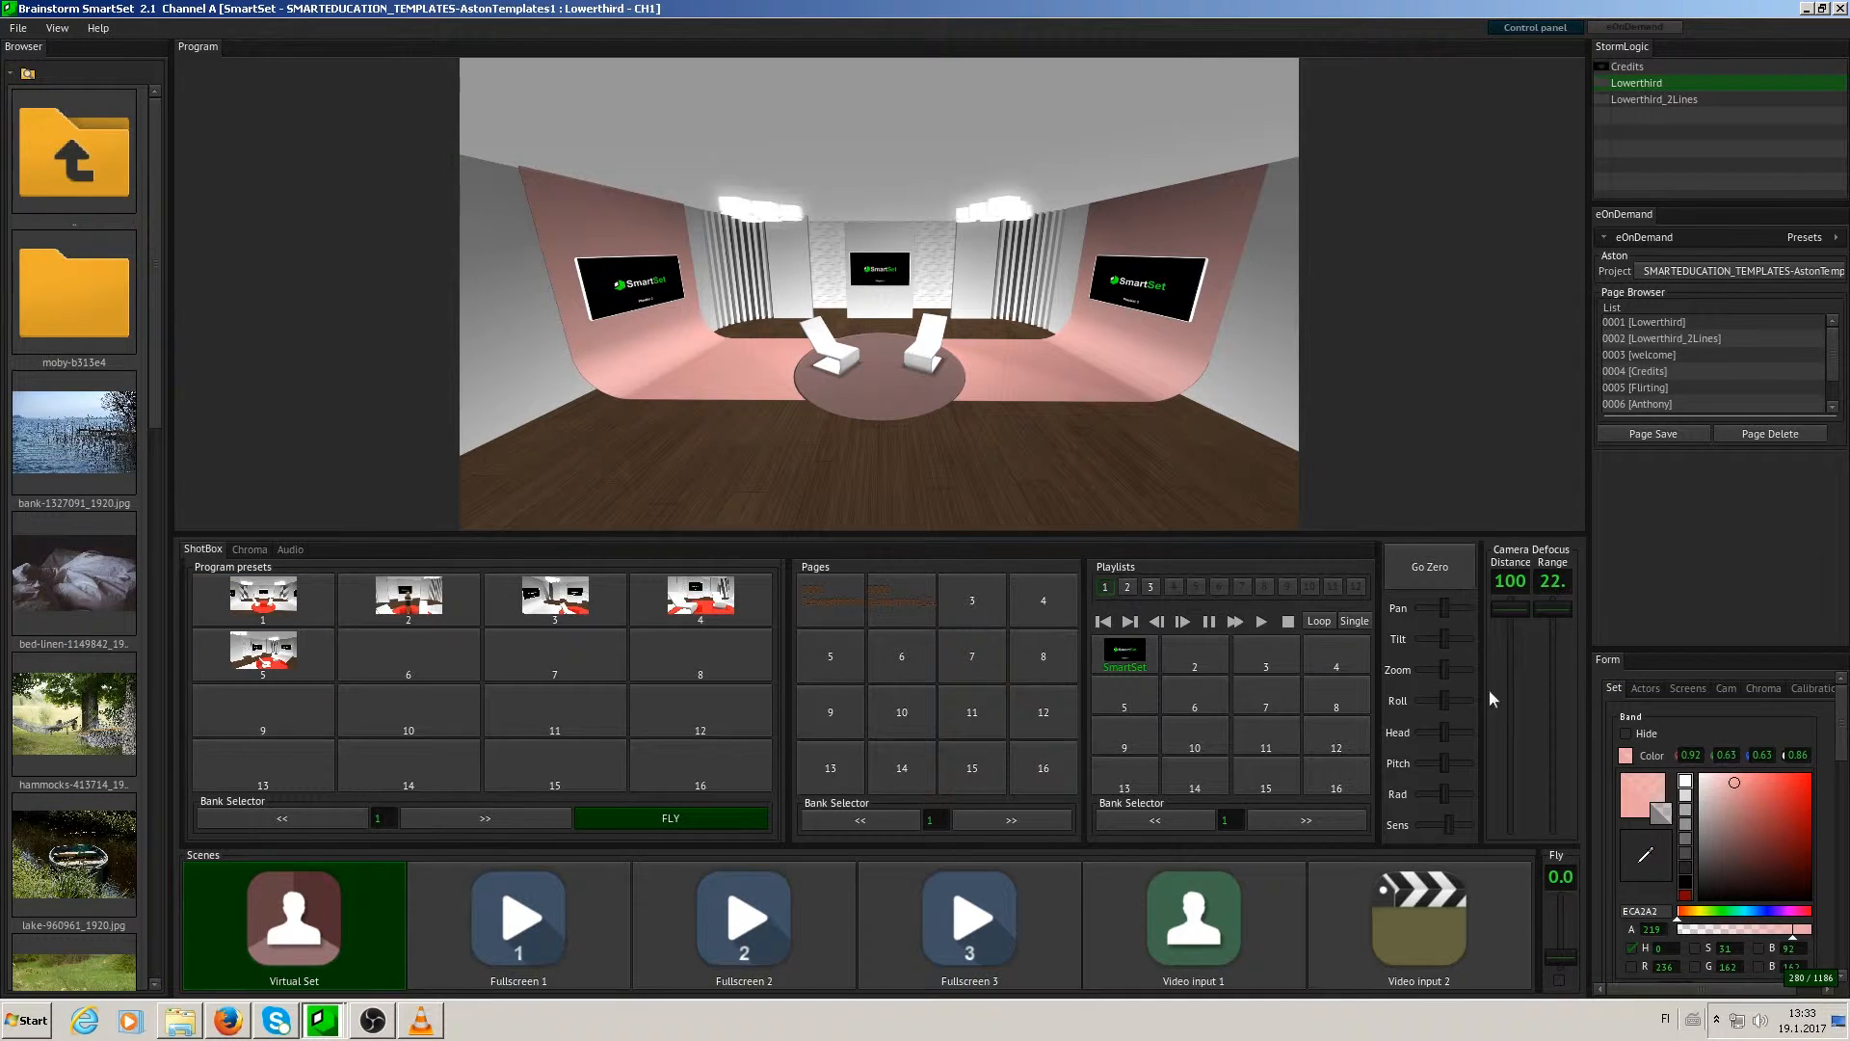
- Hide the band and show it again, and adjust its colour to light pink (E8A3A3)
click(1627, 736)
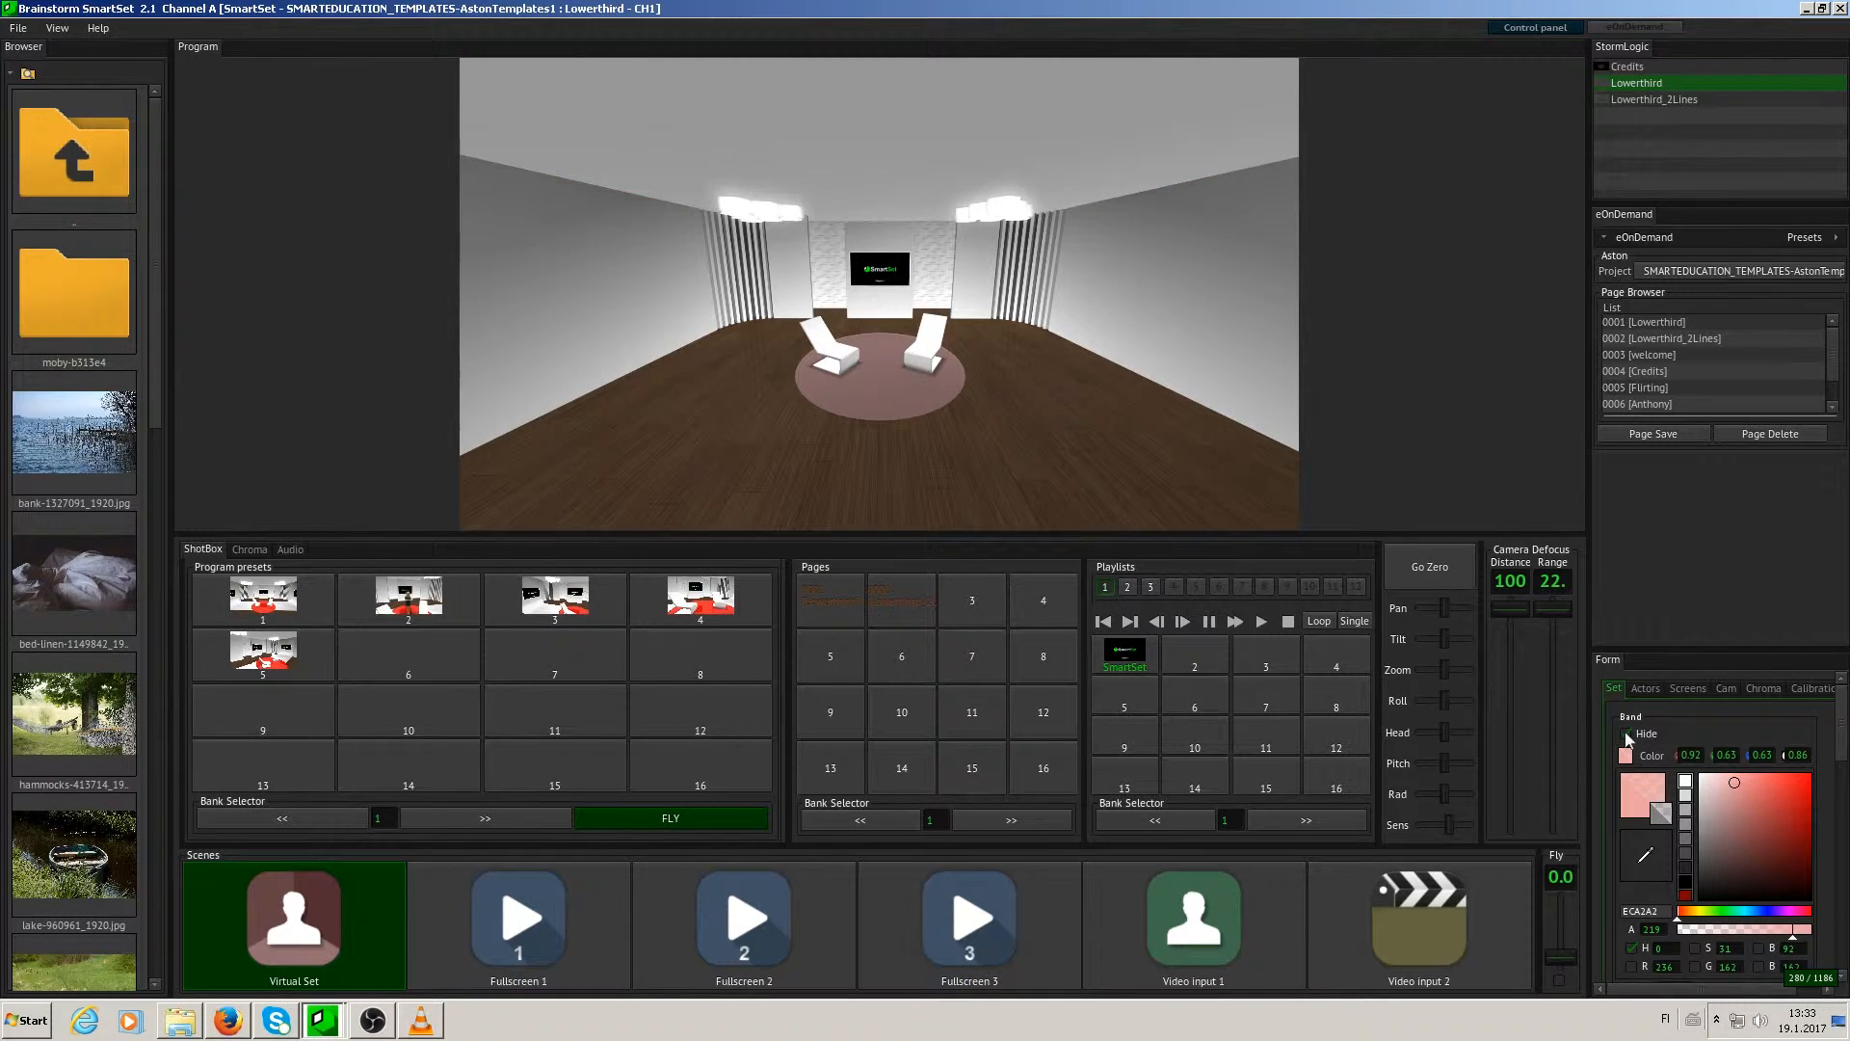
click(1627, 738)
drag(1735, 782, 1733, 786)
- Try moving the band's L value to about 0.59 and return it to 0
scroll(1777, 854, down, 3)
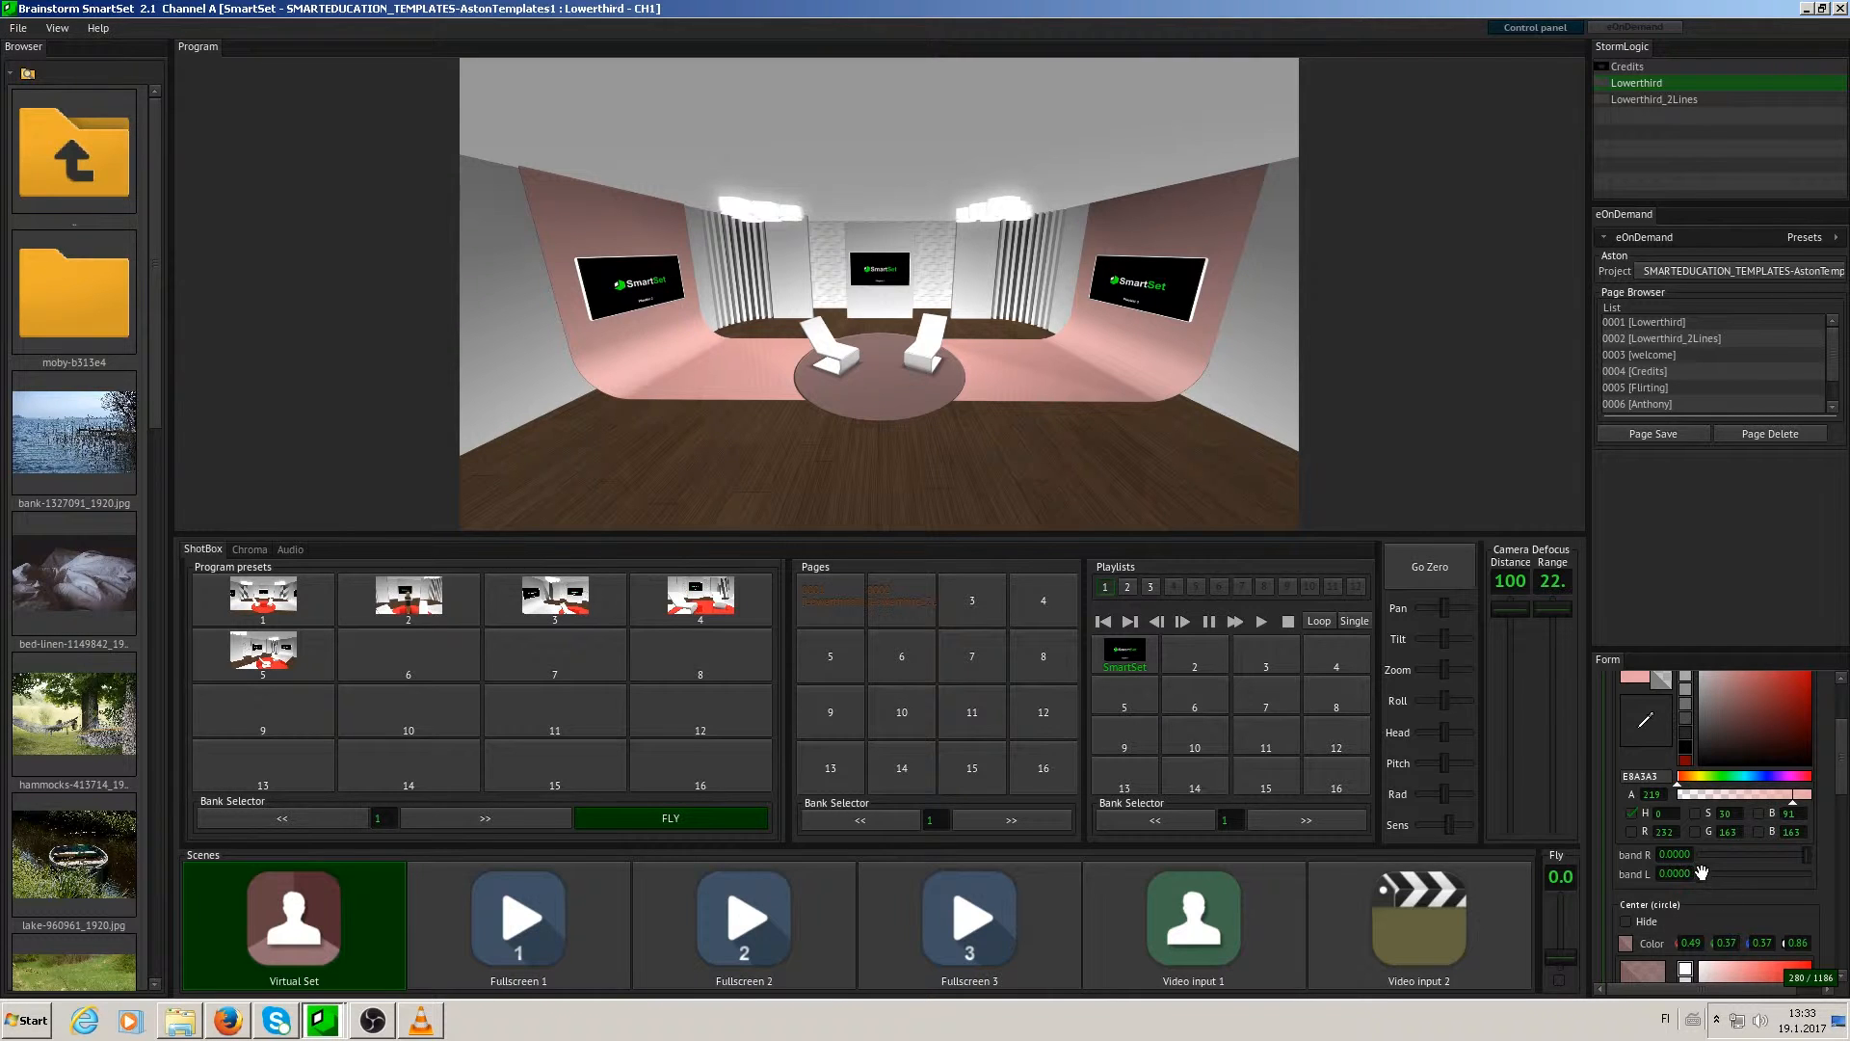
drag(1698, 873, 1736, 870)
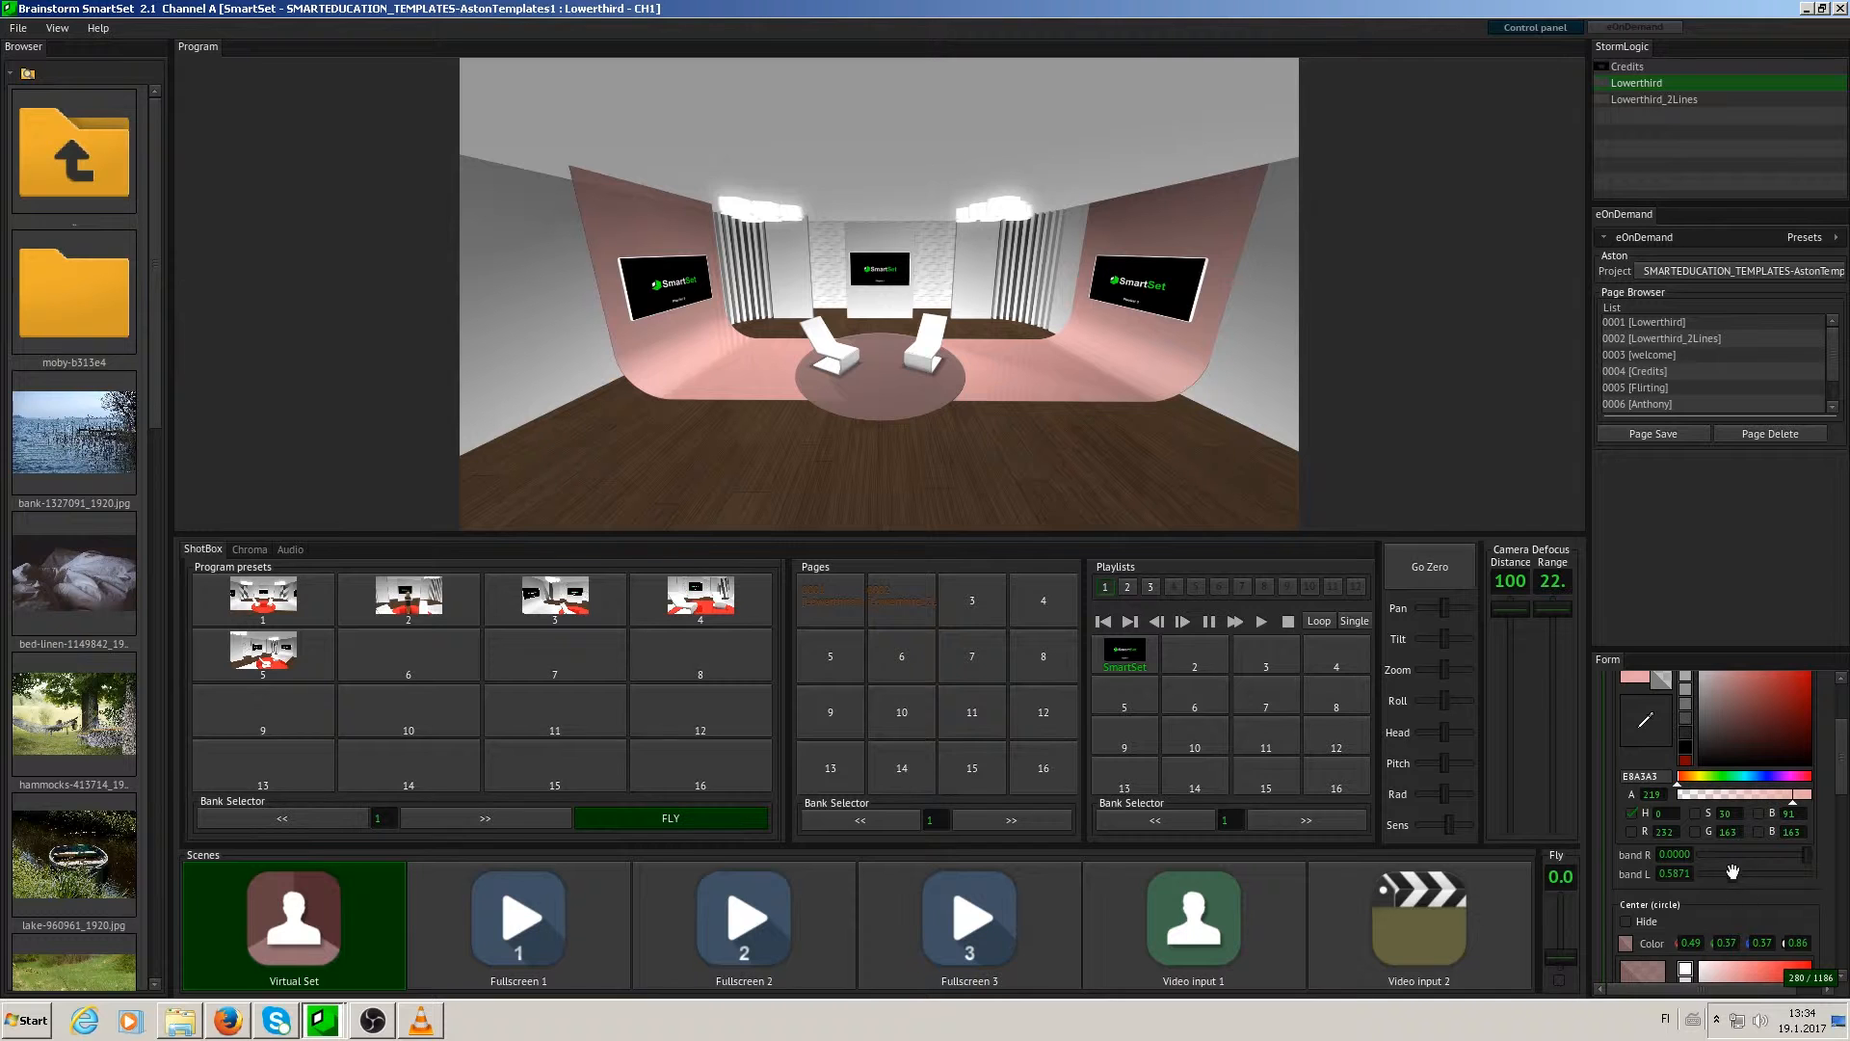
drag(1729, 873, 1698, 873)
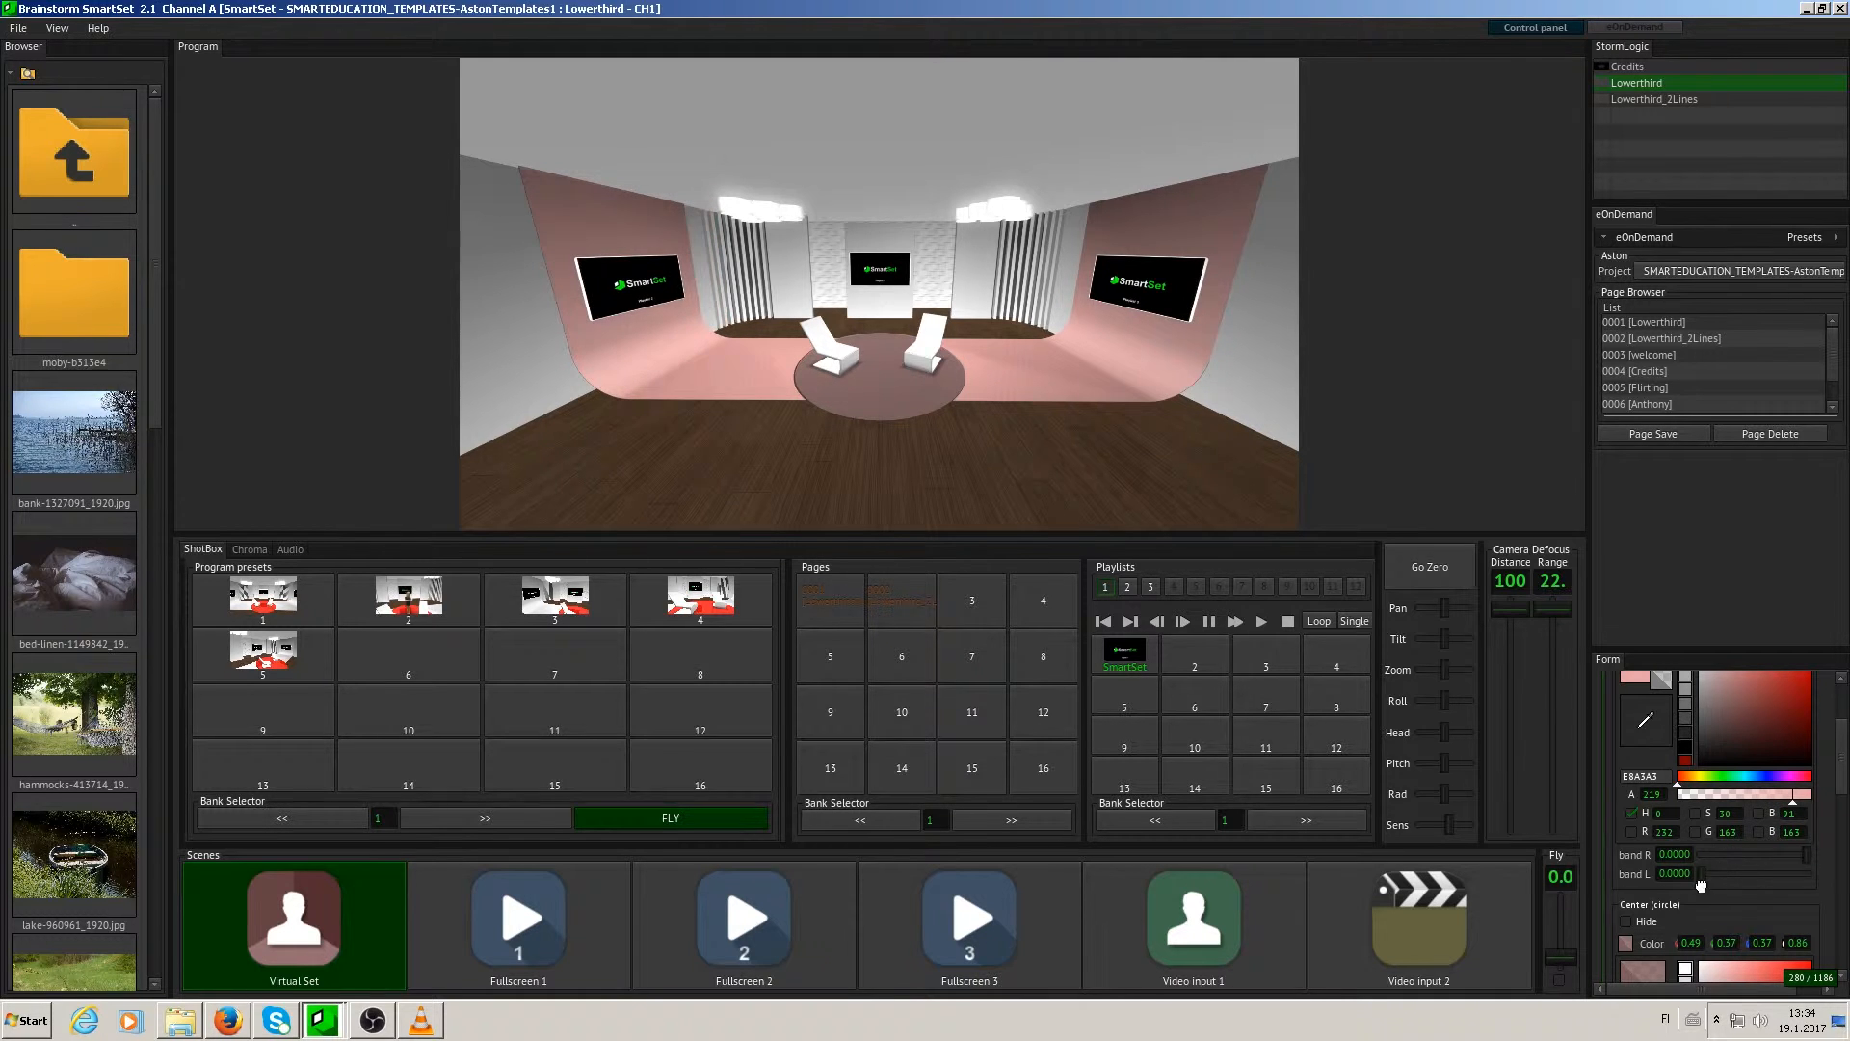
- Hide the center circle and show it again, and change its colour to coral red (D75F5F)
drag(1841, 749, 1841, 789)
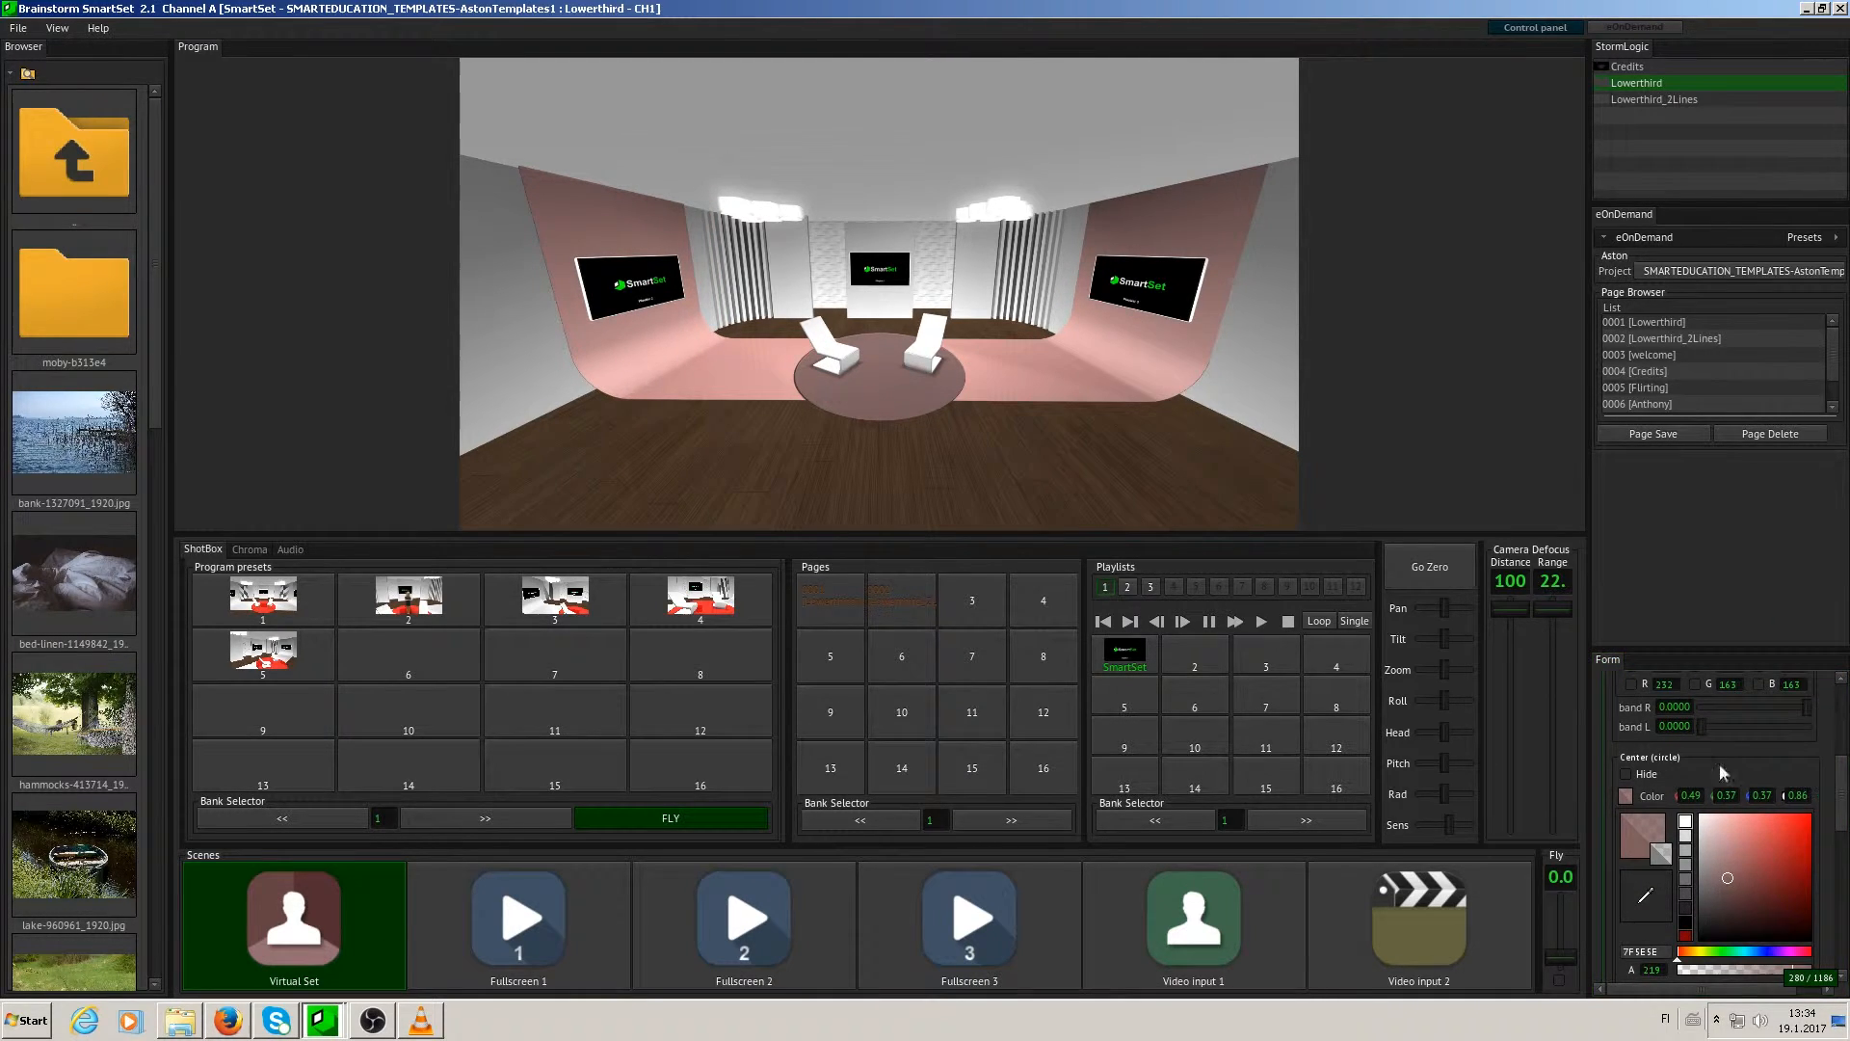
click(1626, 774)
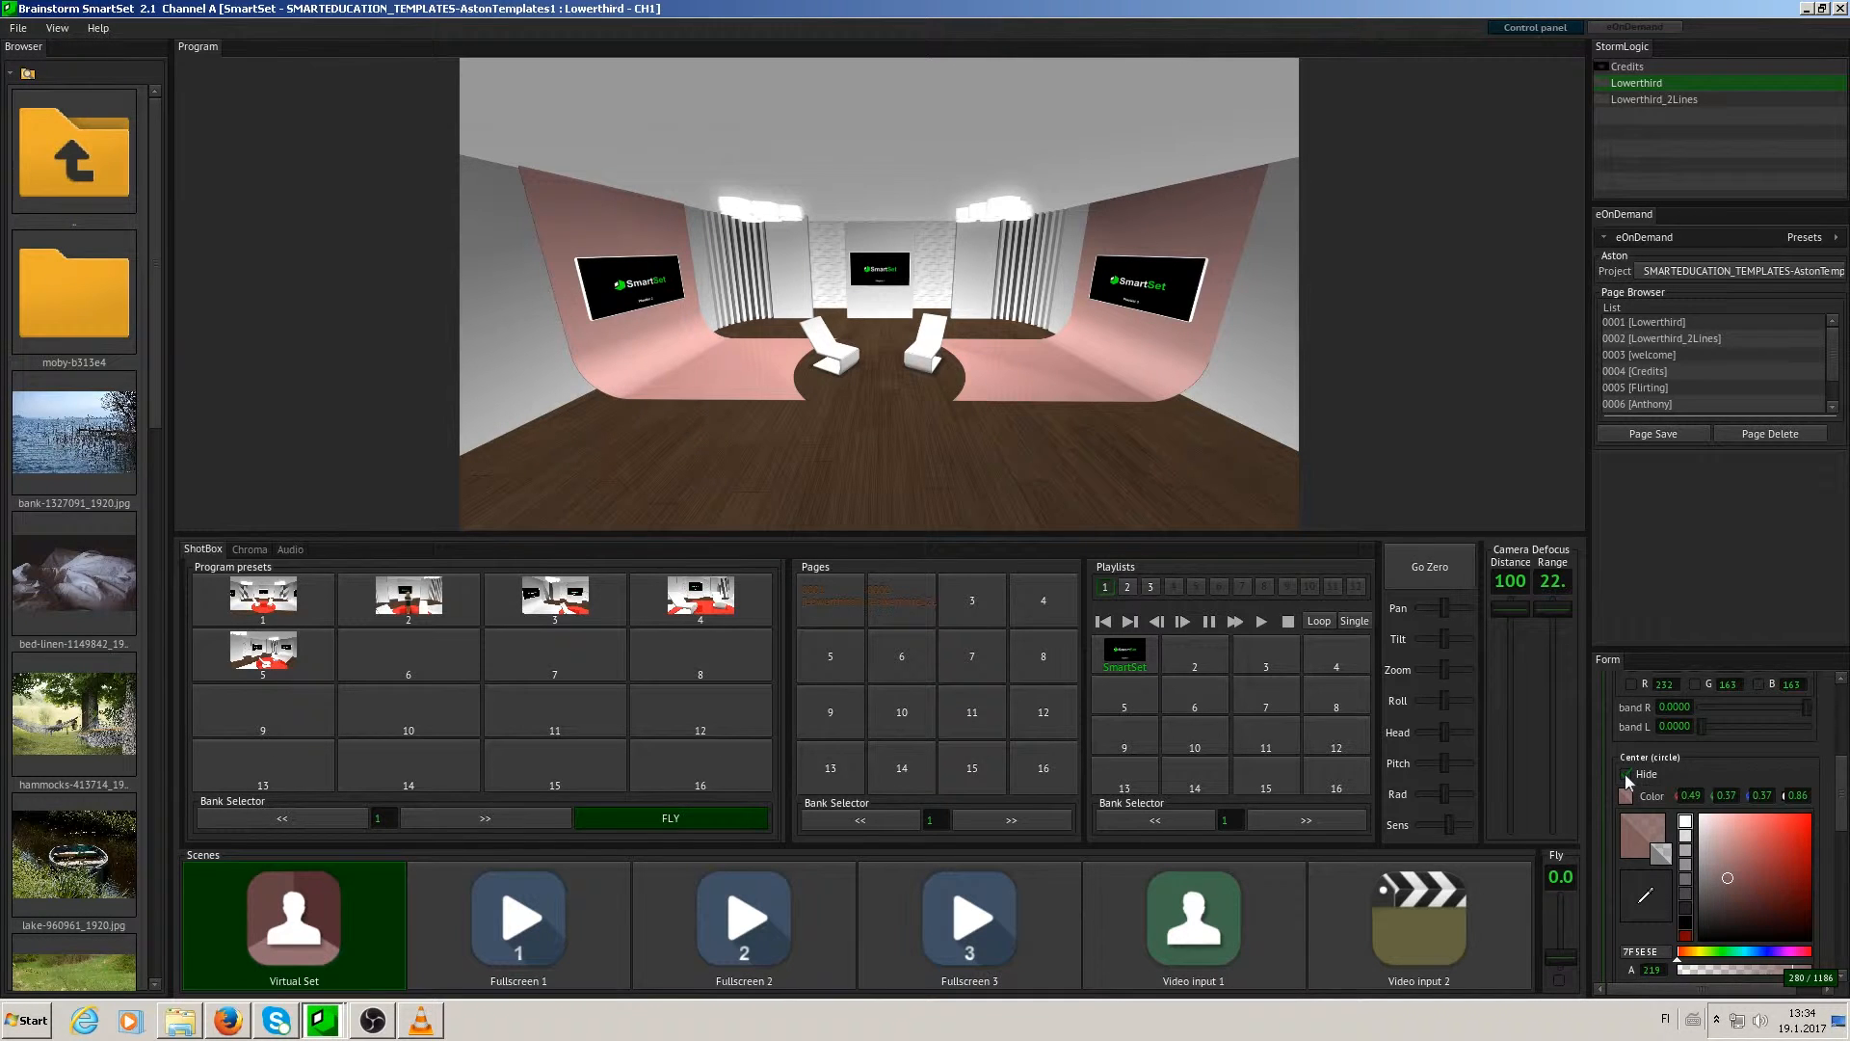
click(1625, 774)
drag(1841, 779, 1840, 802)
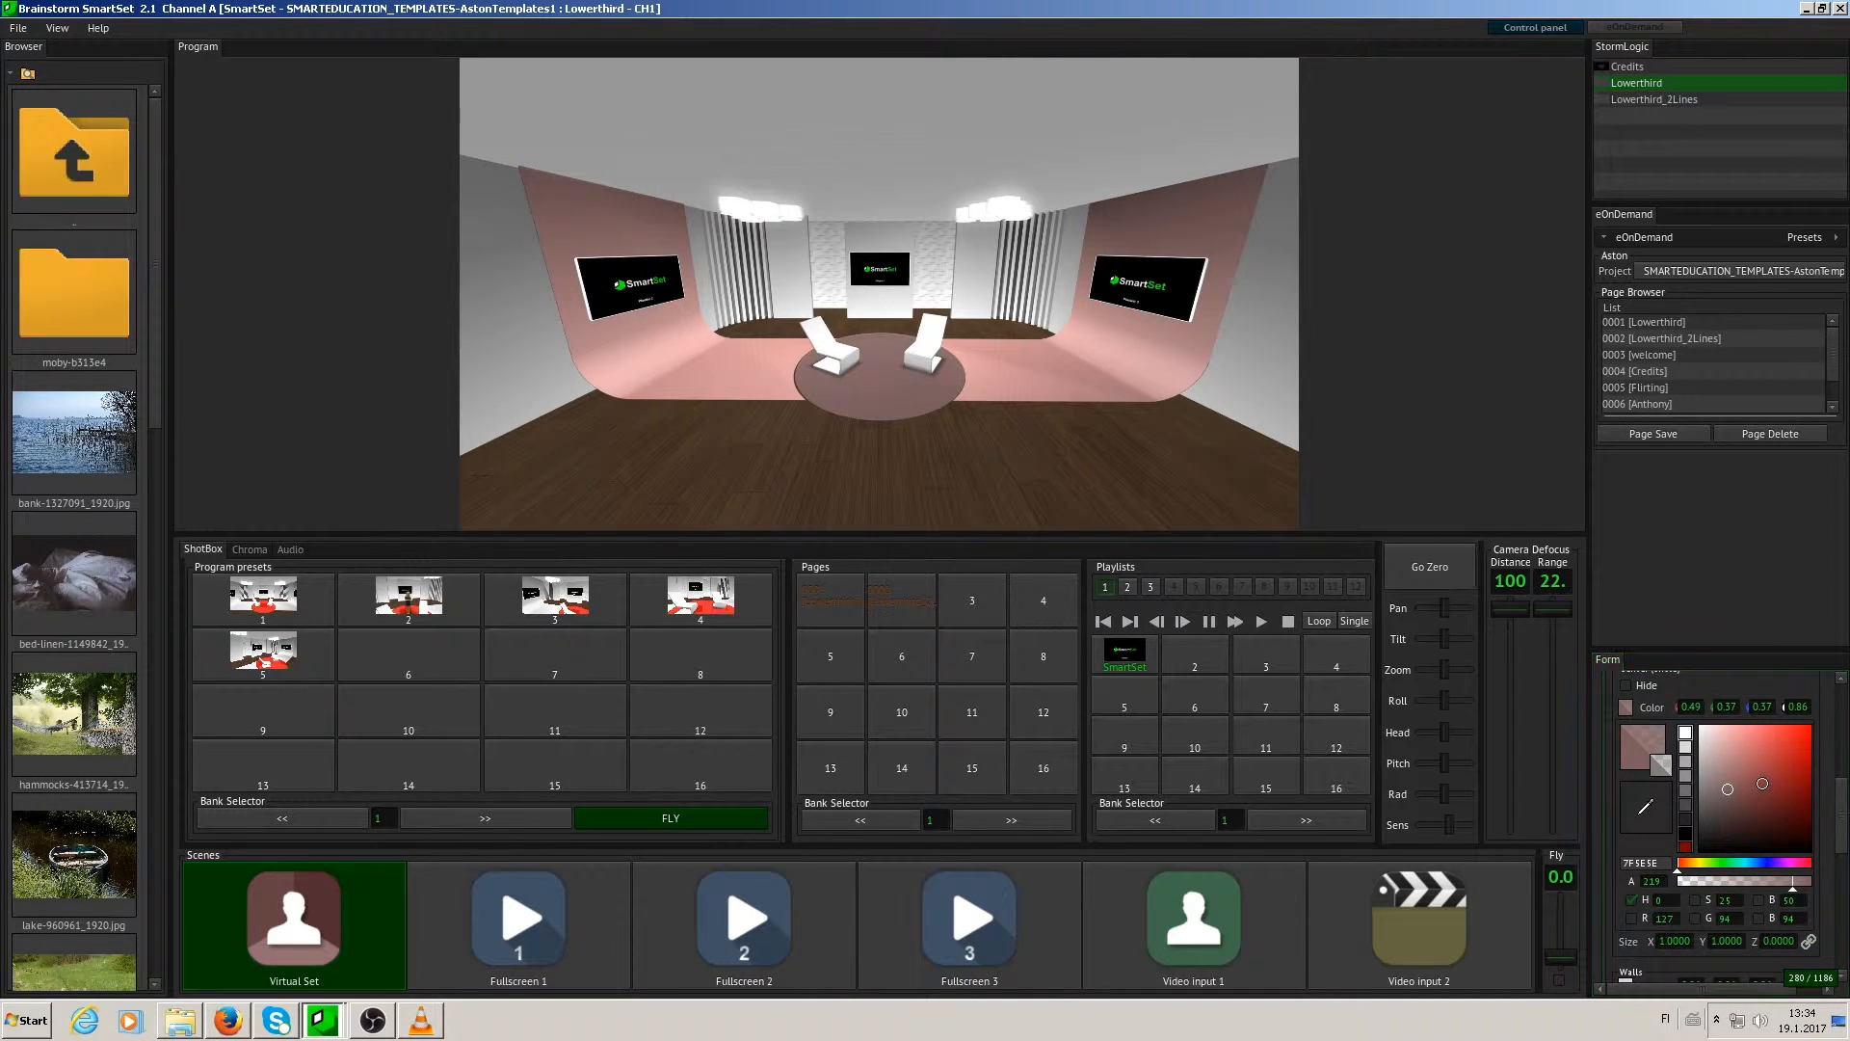
click(1762, 745)
- Enlarge the center circle to a size of 1.51 in X and about 1.56 in Y
scroll(1847, 817, down, 3)
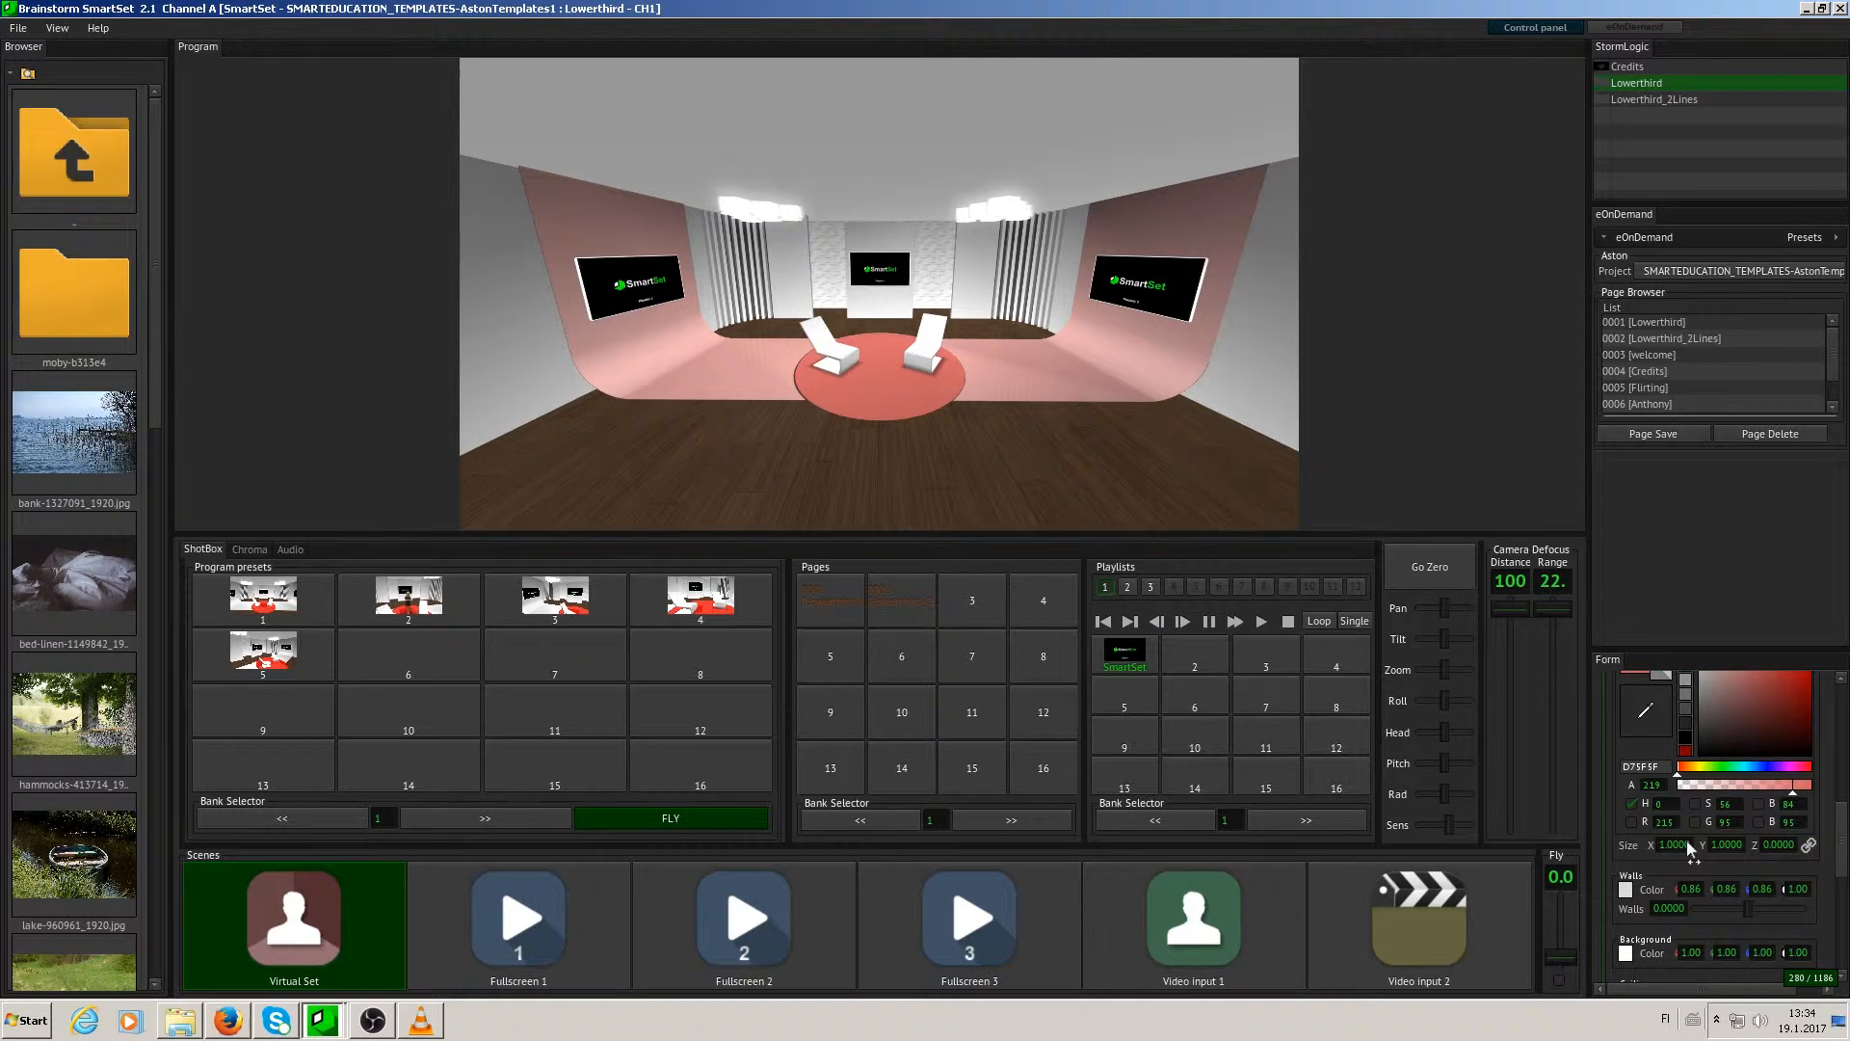
drag(1672, 845, 1728, 847)
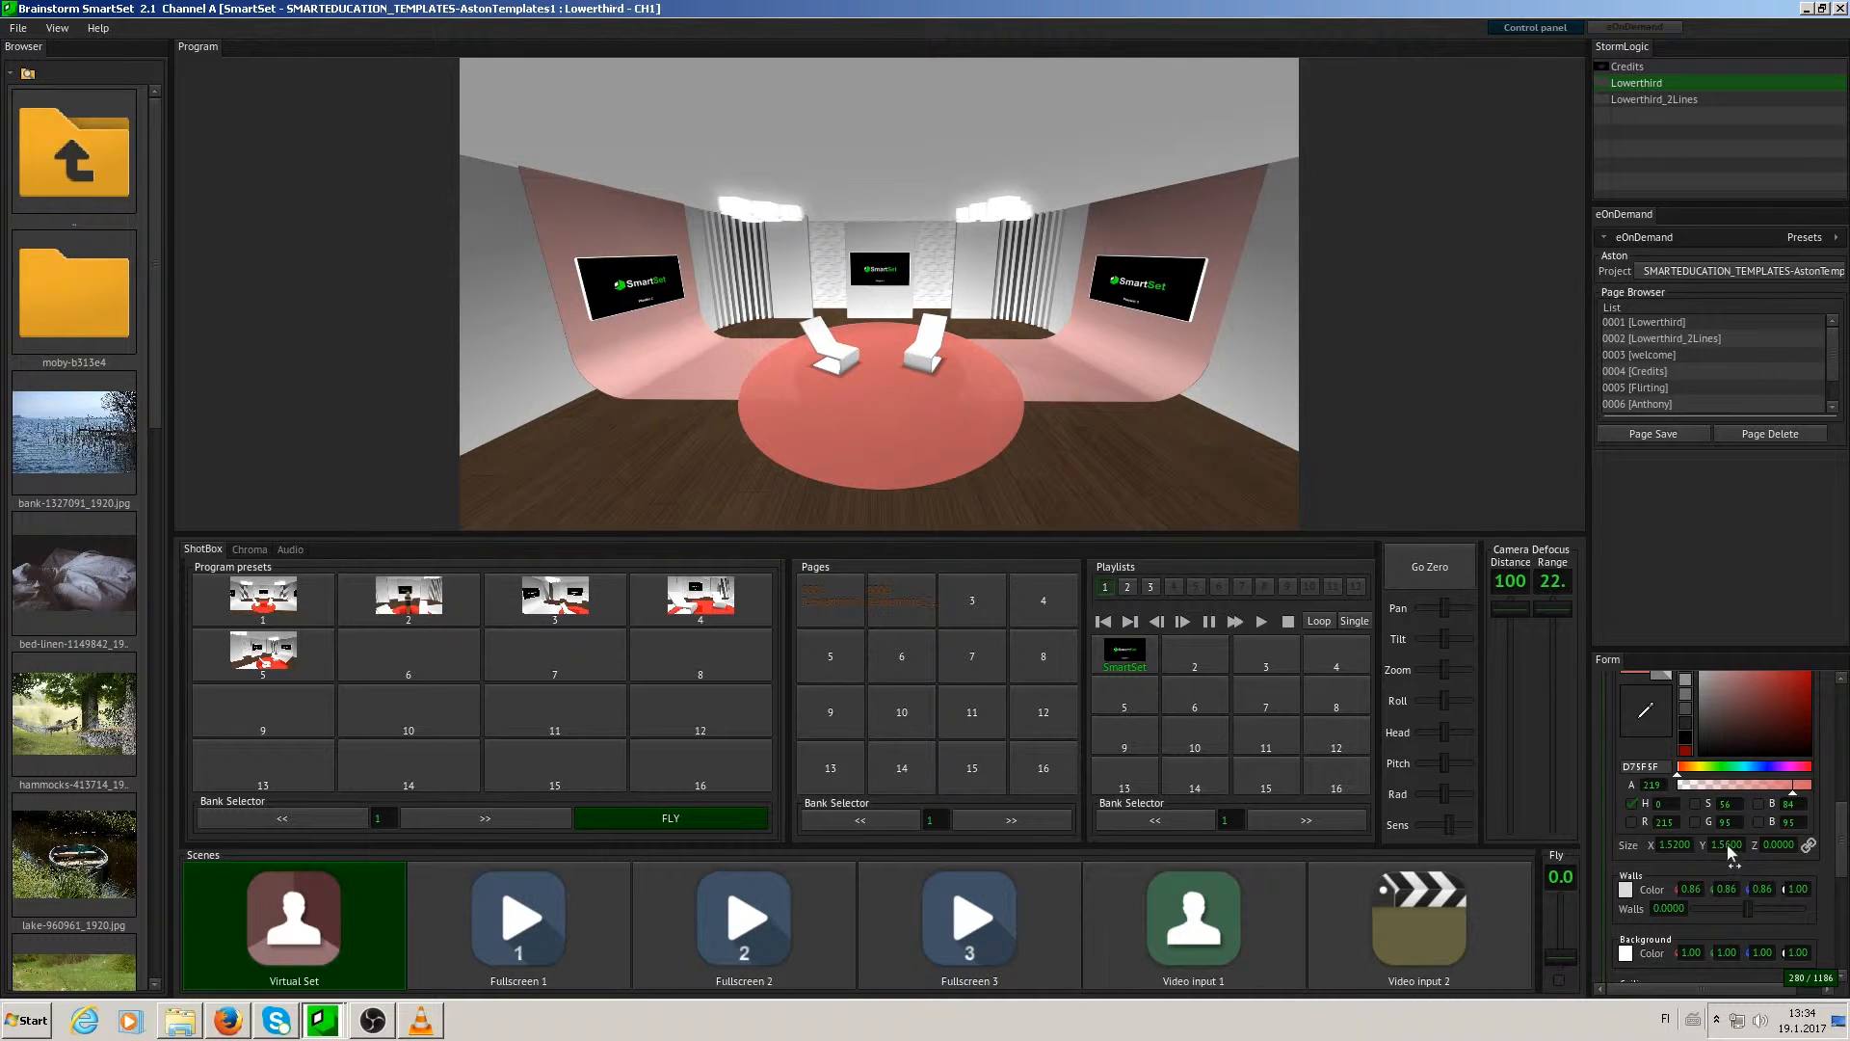
mouse_move(1677, 848)
mouse_down()
mouse_move(1652, 848)
mouse_move(1674, 842)
mouse_up()
double_click(1679, 842)
text(1.51)
key(Return)
- Colour the walls teal (41BA9B) and shift them with a Walls value of about 0.55
scroll(1847, 819, down, 3)
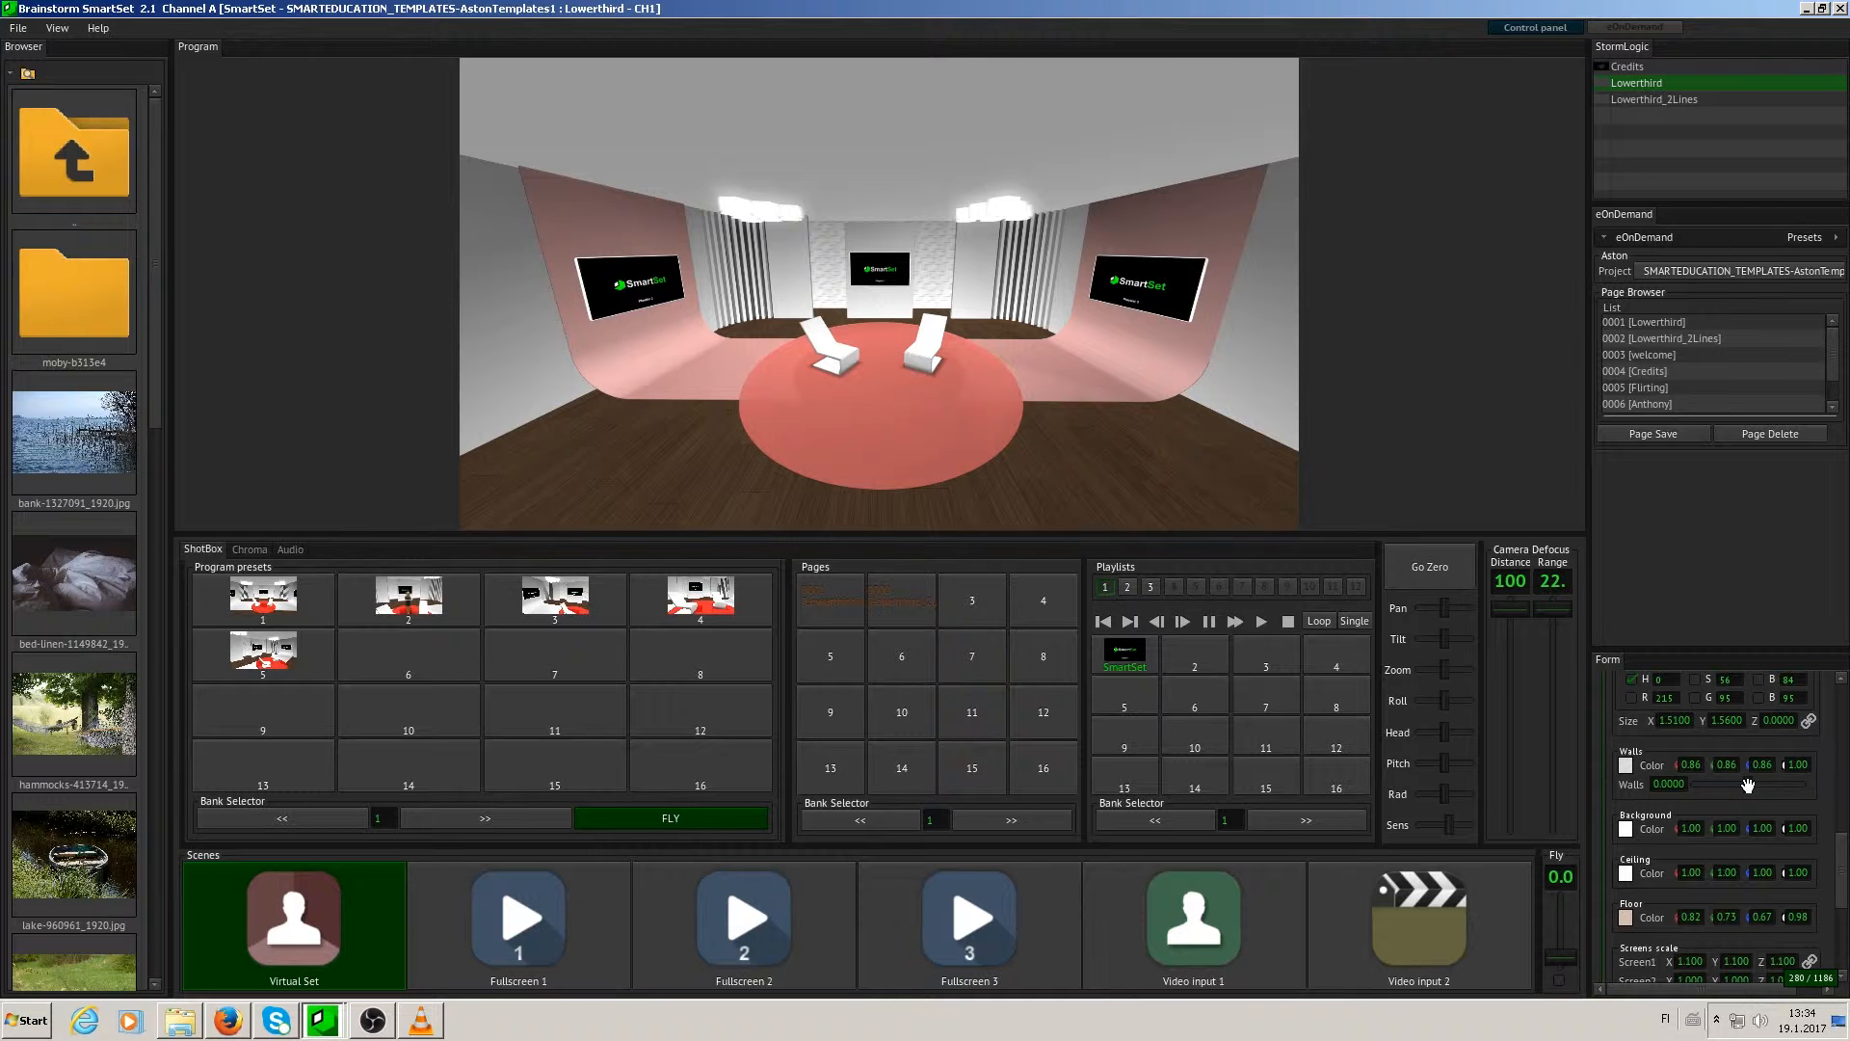
click(1626, 765)
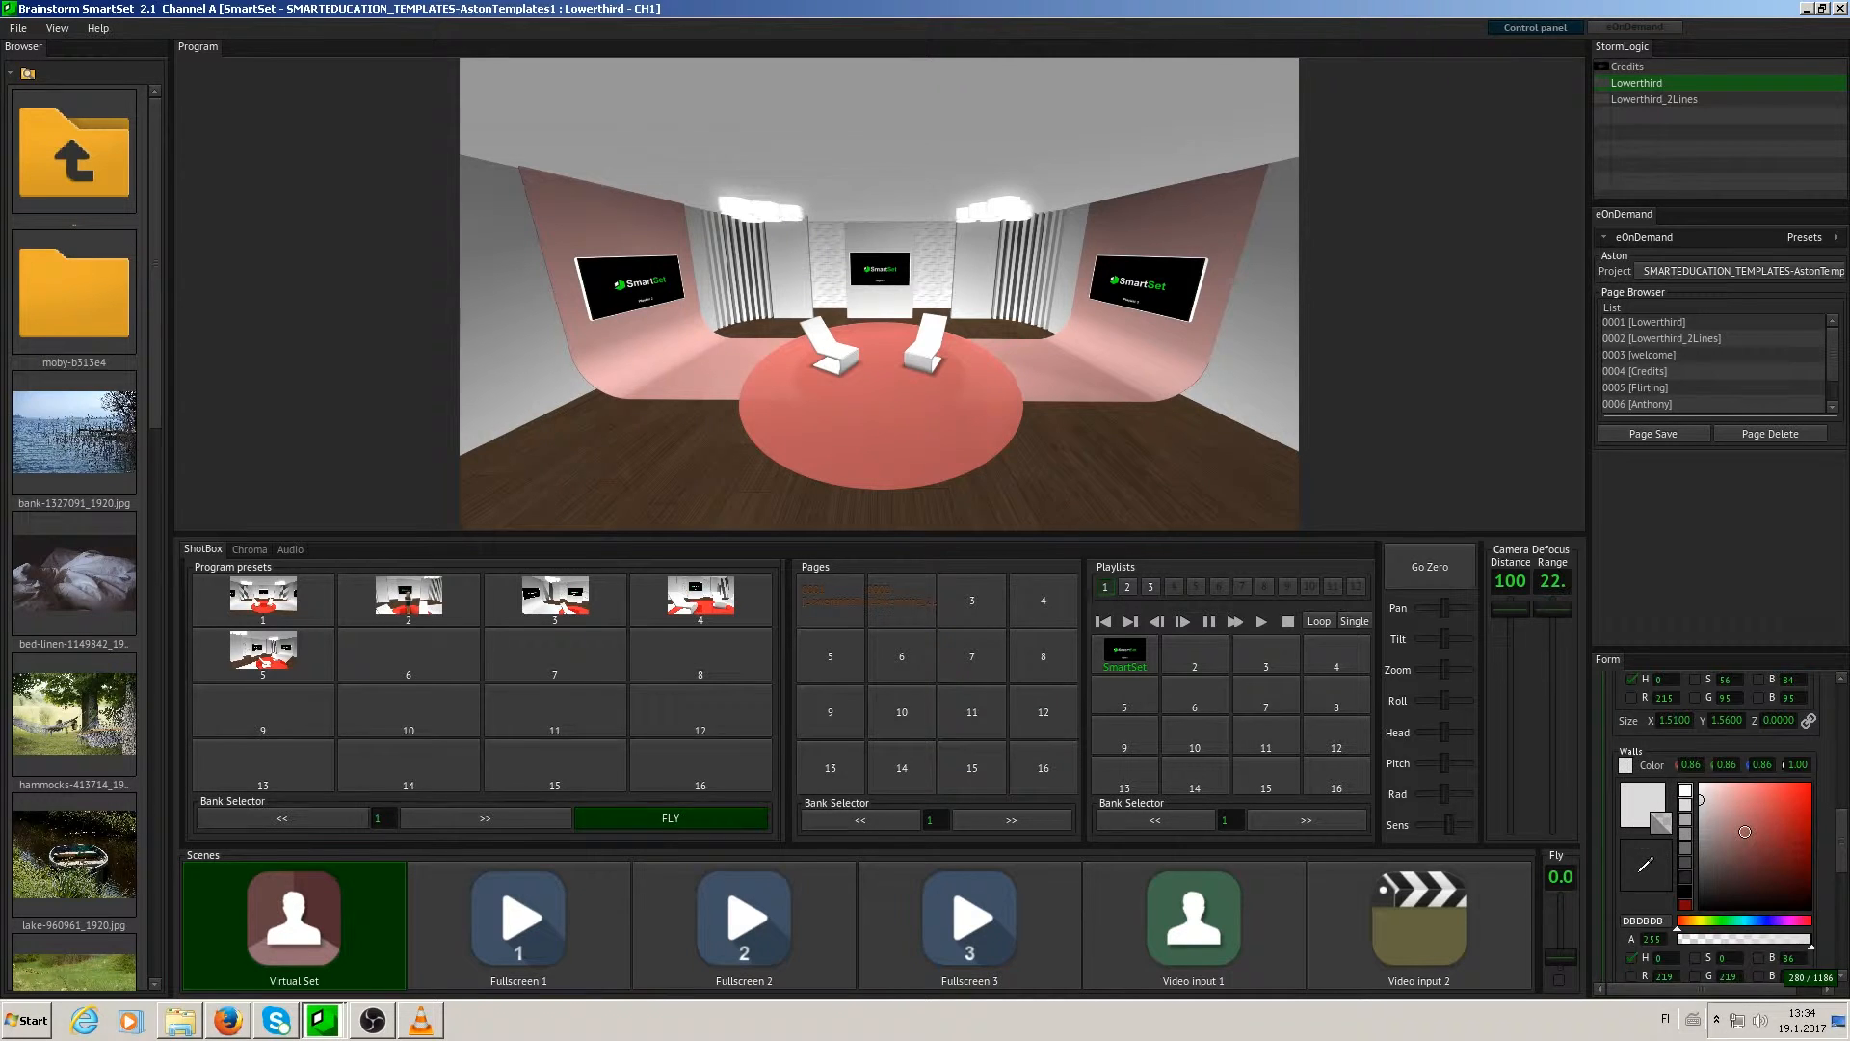
click(1763, 839)
drag(1763, 839, 1787, 811)
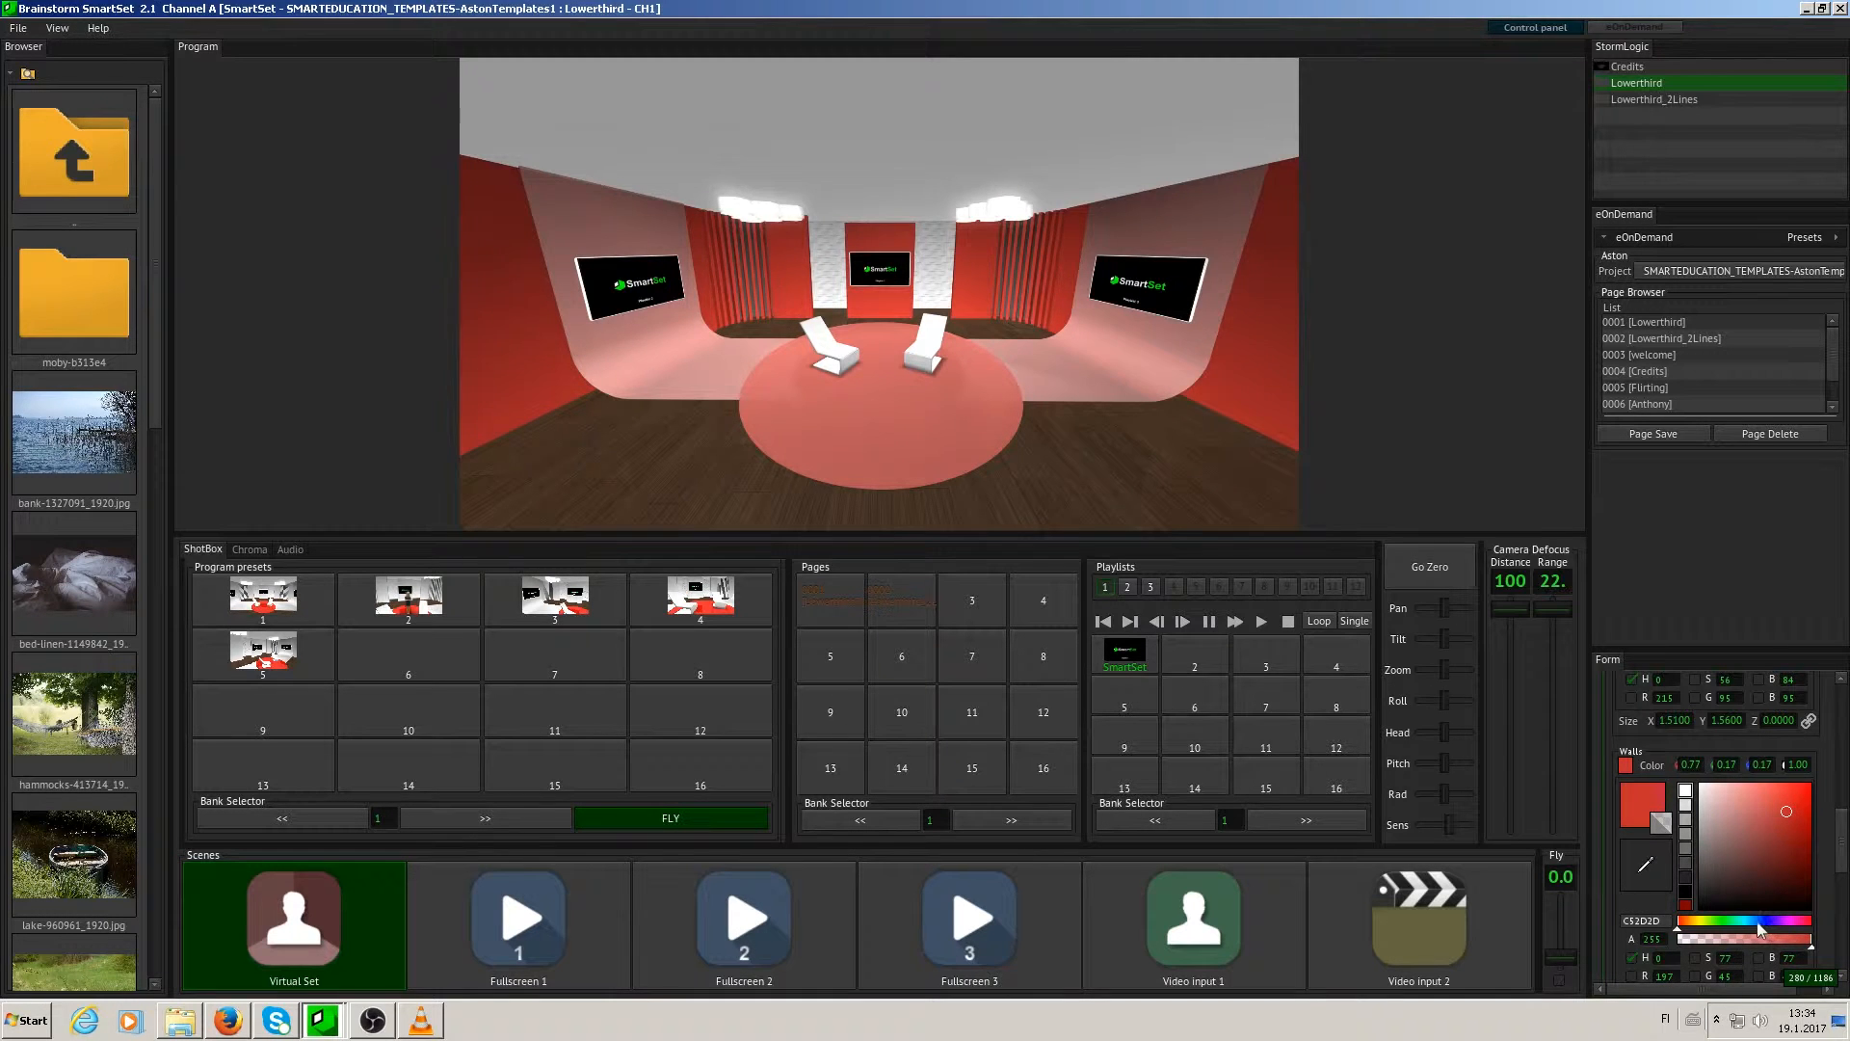
click(1739, 922)
click(1772, 818)
scroll(1820, 879, down, 3)
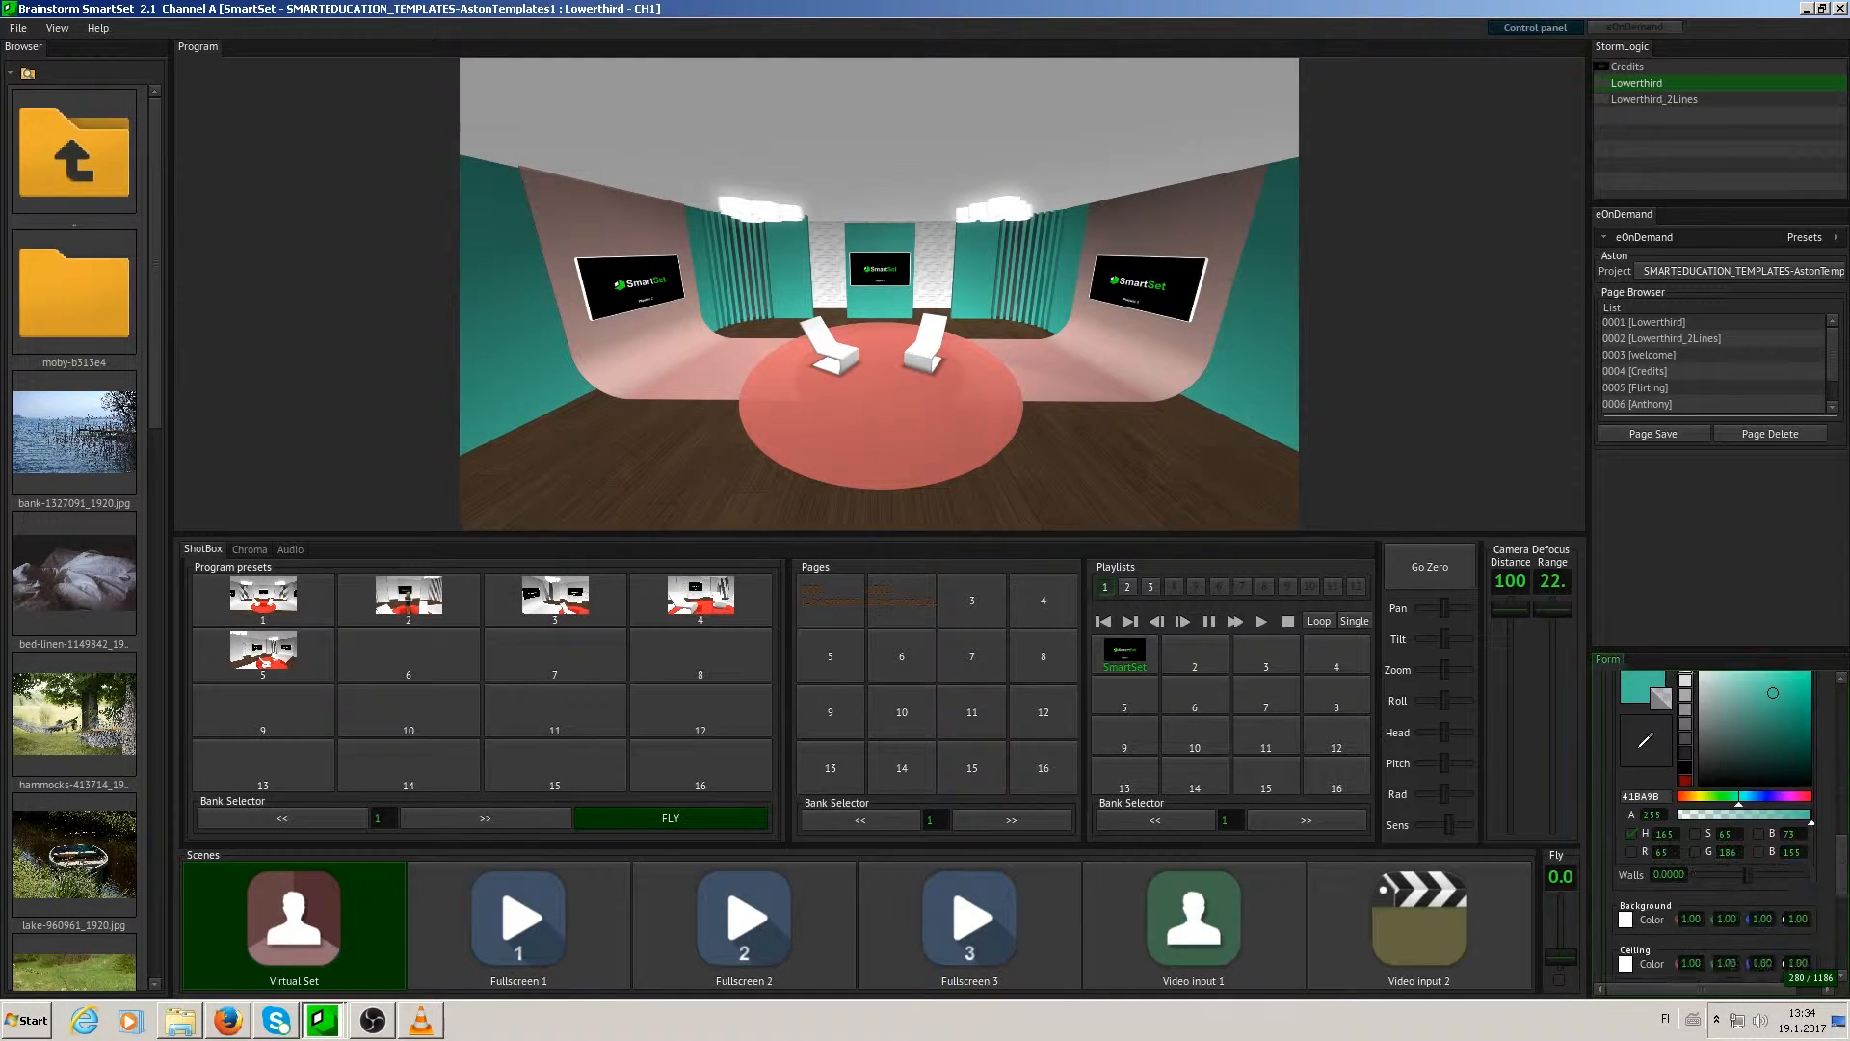
mouse_move(1747, 778)
mouse_down()
mouse_move(1659, 793)
mouse_move(1793, 797)
mouse_move(1796, 777)
mouse_move(1779, 782)
mouse_up()
- Change the set's background colour to bright teal green (4BE4B0)
scroll(1716, 781, down, 2)
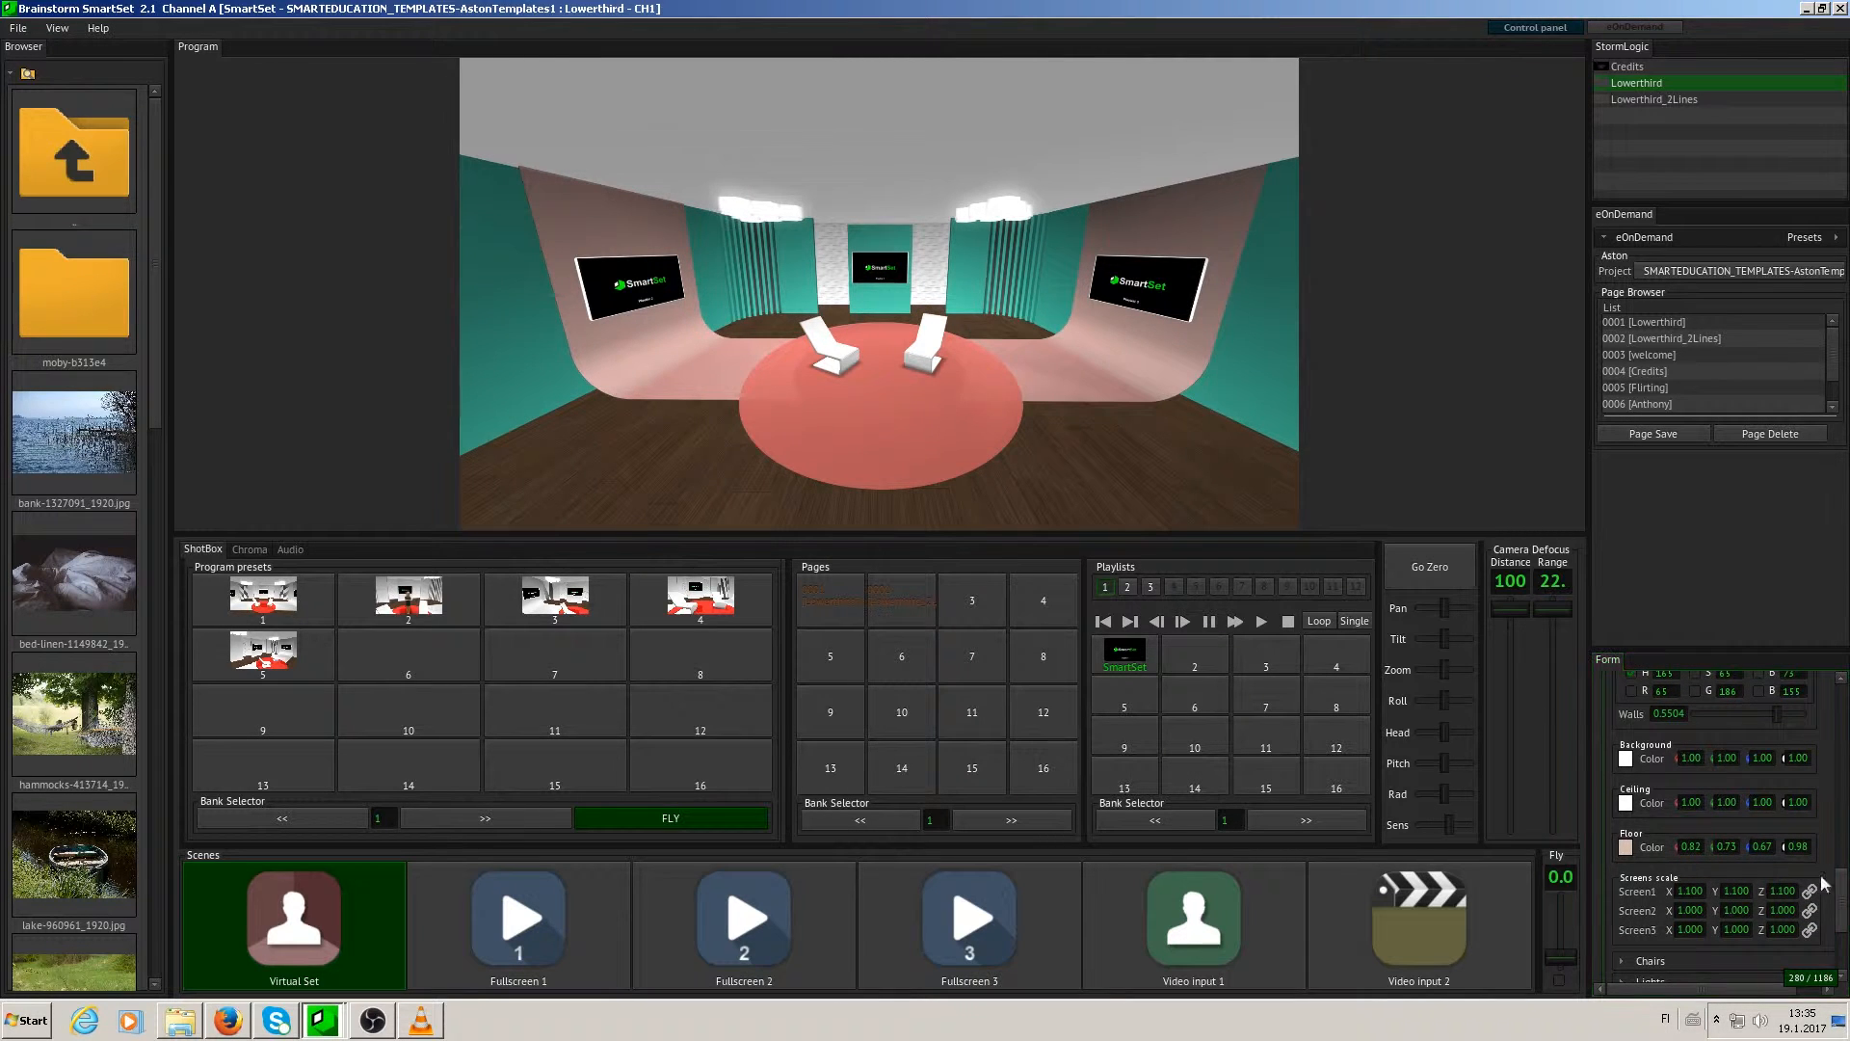
click(1634, 759)
mouse_move(1784, 804)
mouse_down()
mouse_move(1758, 812)
mouse_move(1768, 792)
mouse_move(1780, 804)
mouse_up()
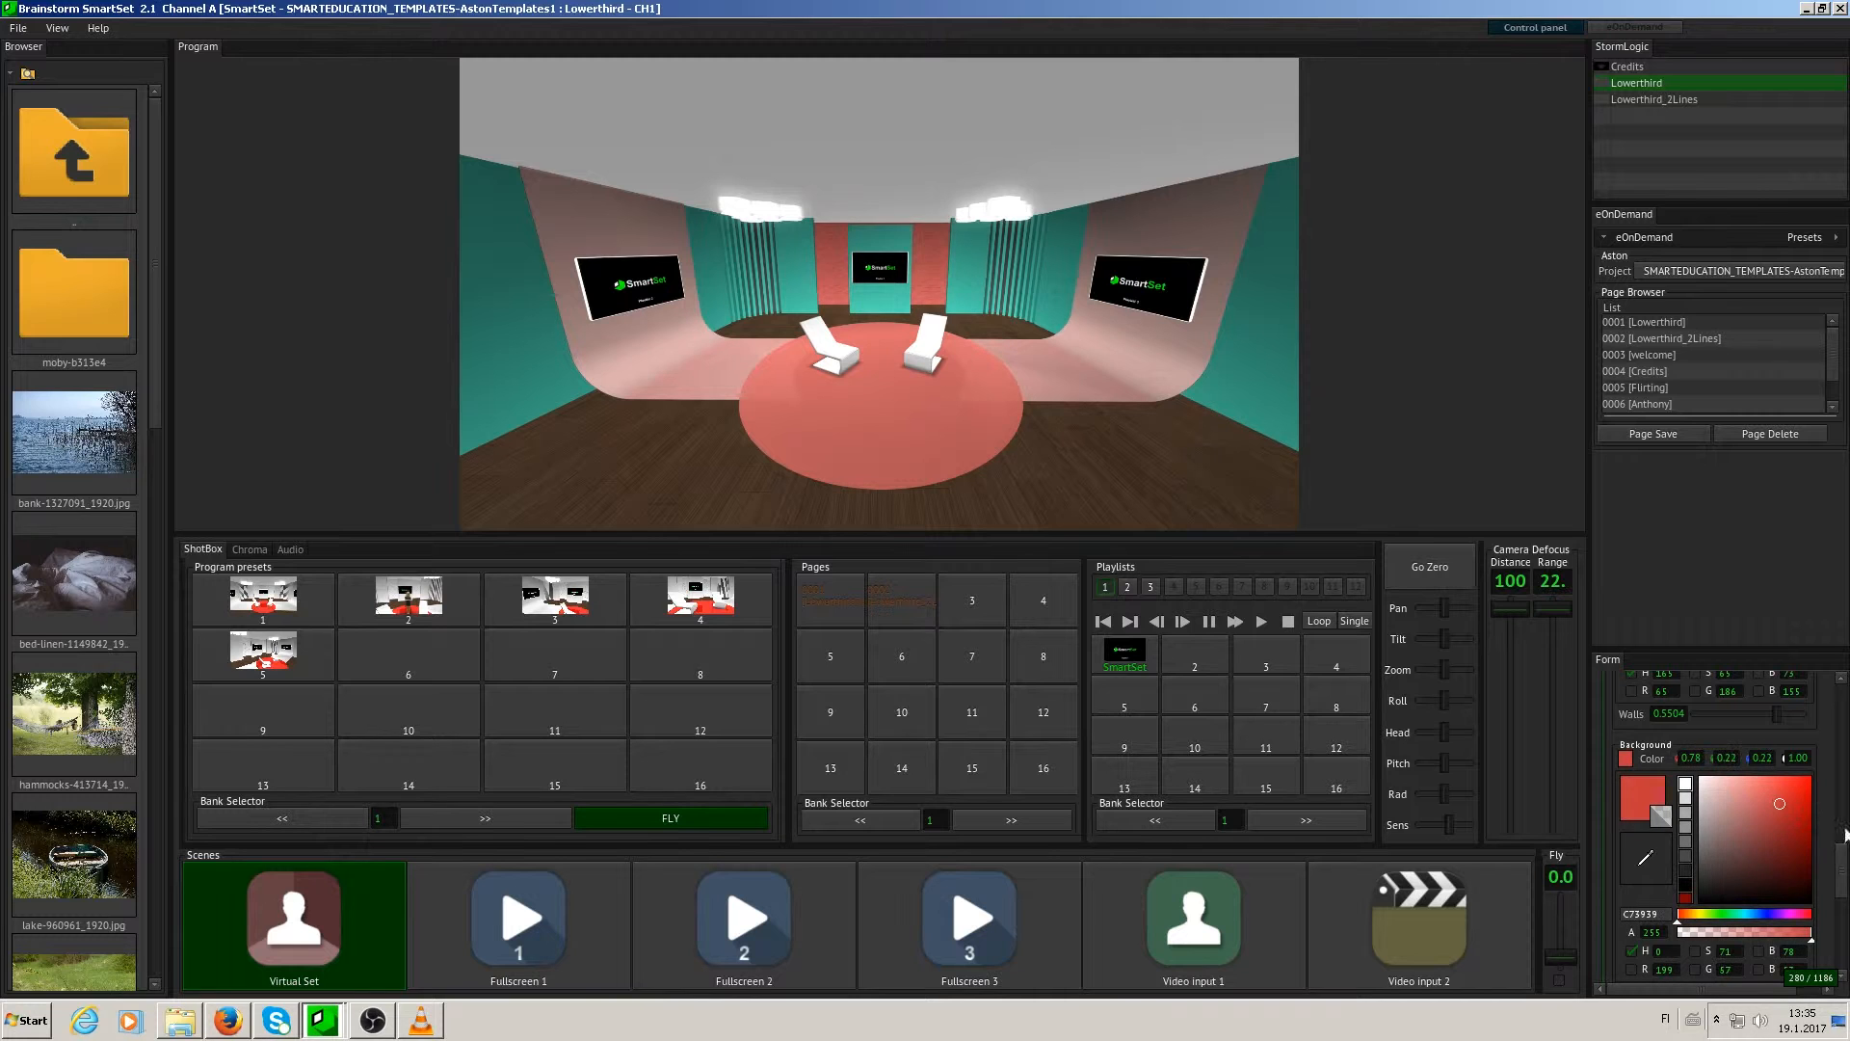
drag(1772, 918, 1737, 915)
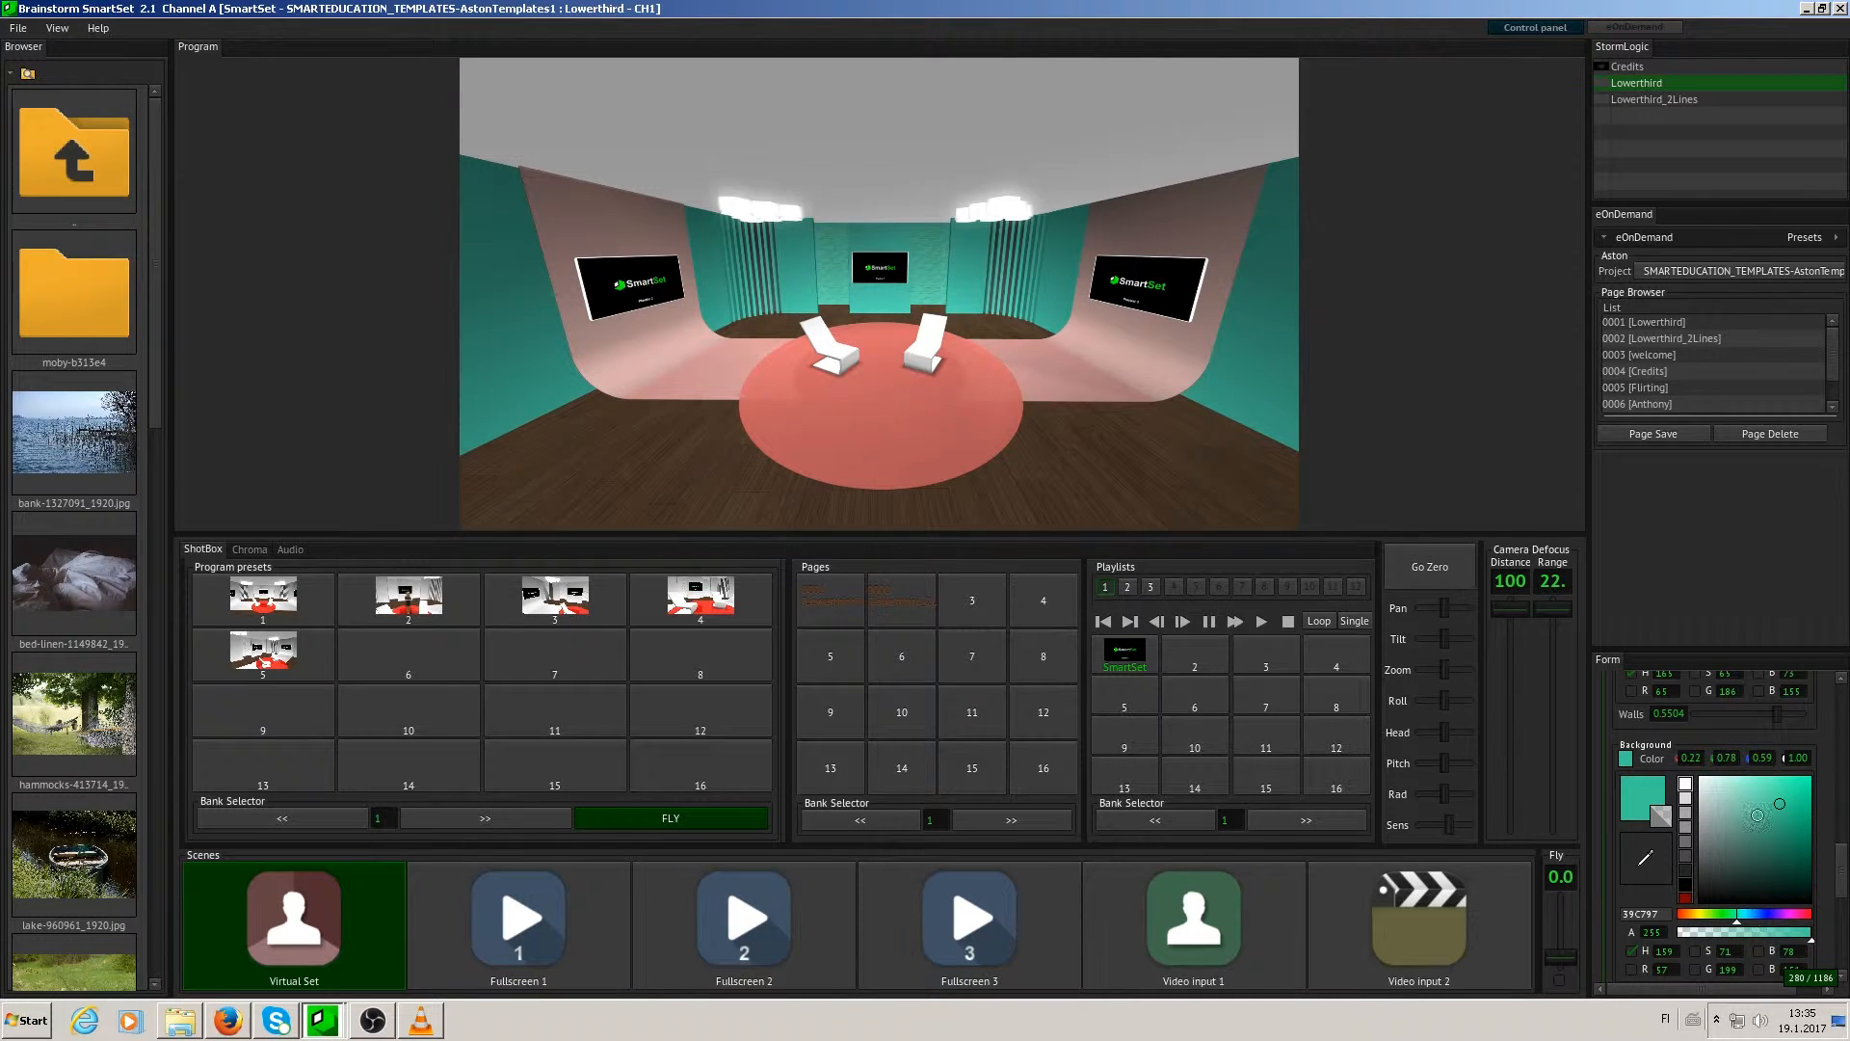
drag(1752, 810, 1775, 789)
- Change the ceiling colour to bright red (FF2727)
drag(1841, 861, 1841, 911)
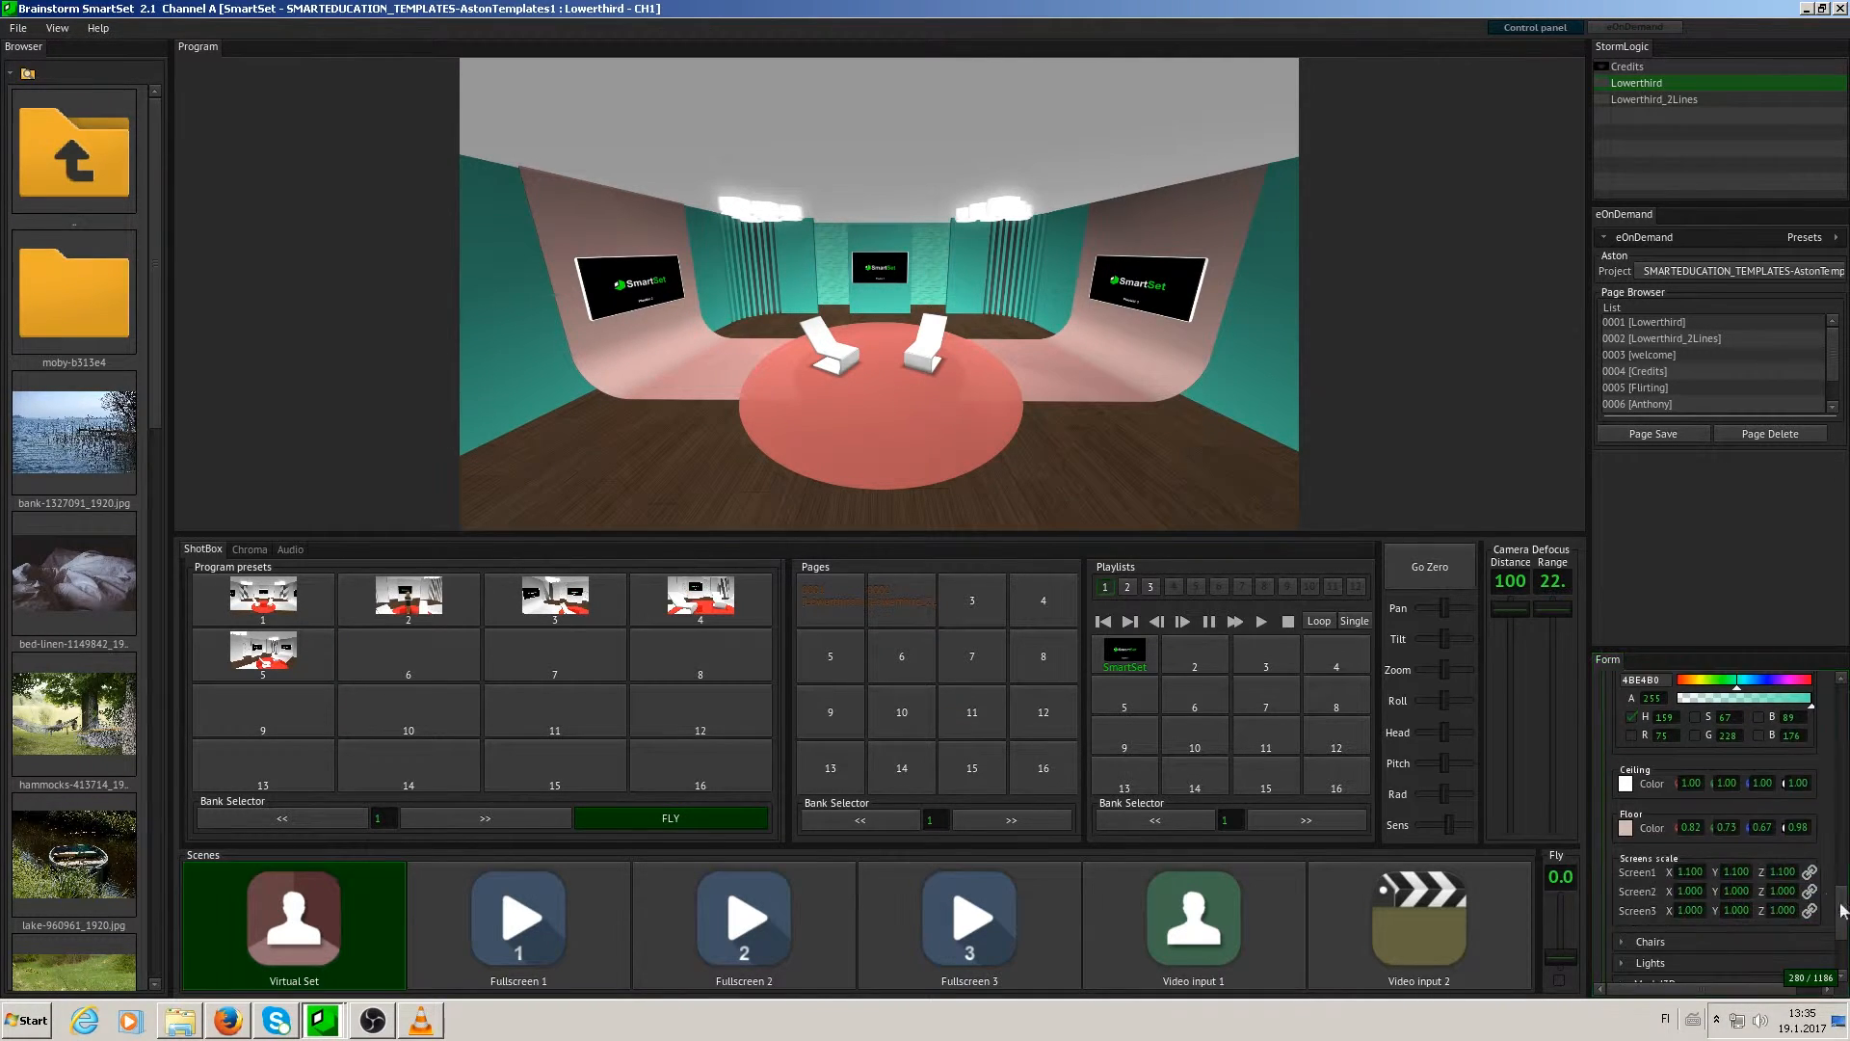
click(1626, 784)
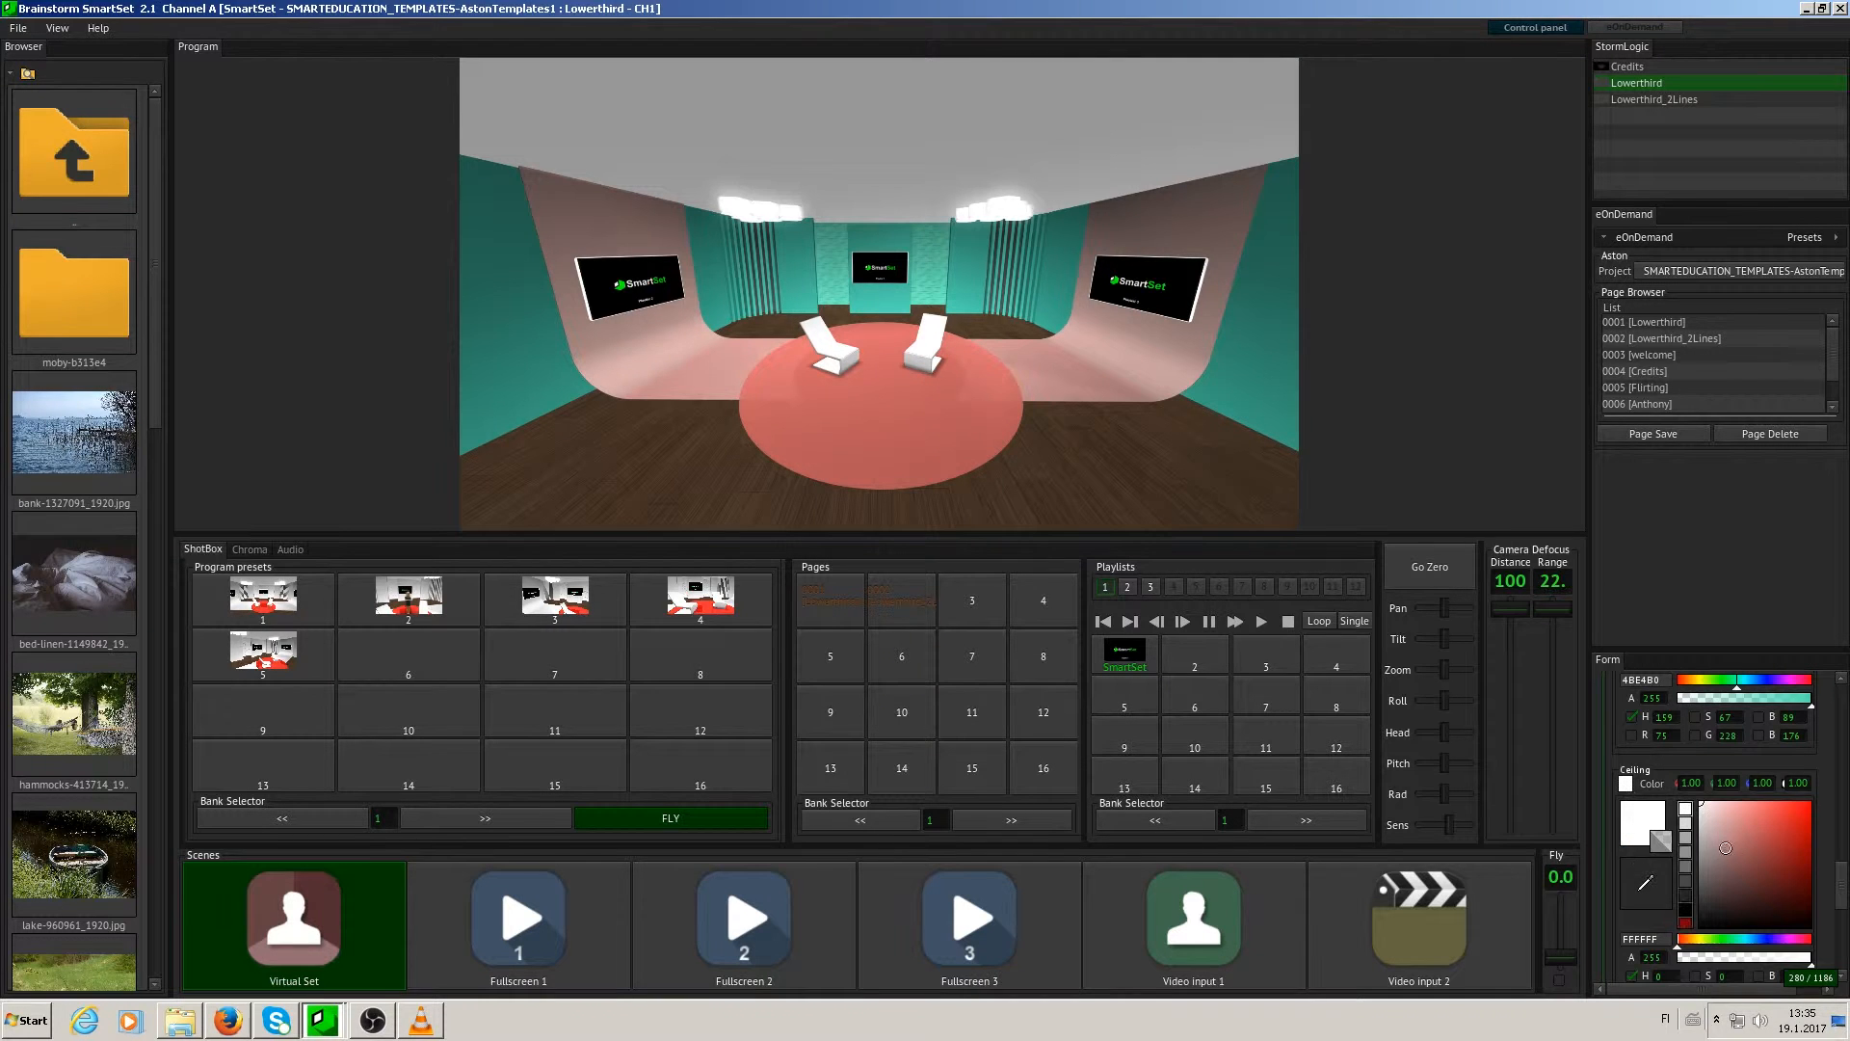
drag(1731, 893, 1795, 771)
- Change the floor colour to light orange (FFAD75)
drag(1840, 883, 1840, 935)
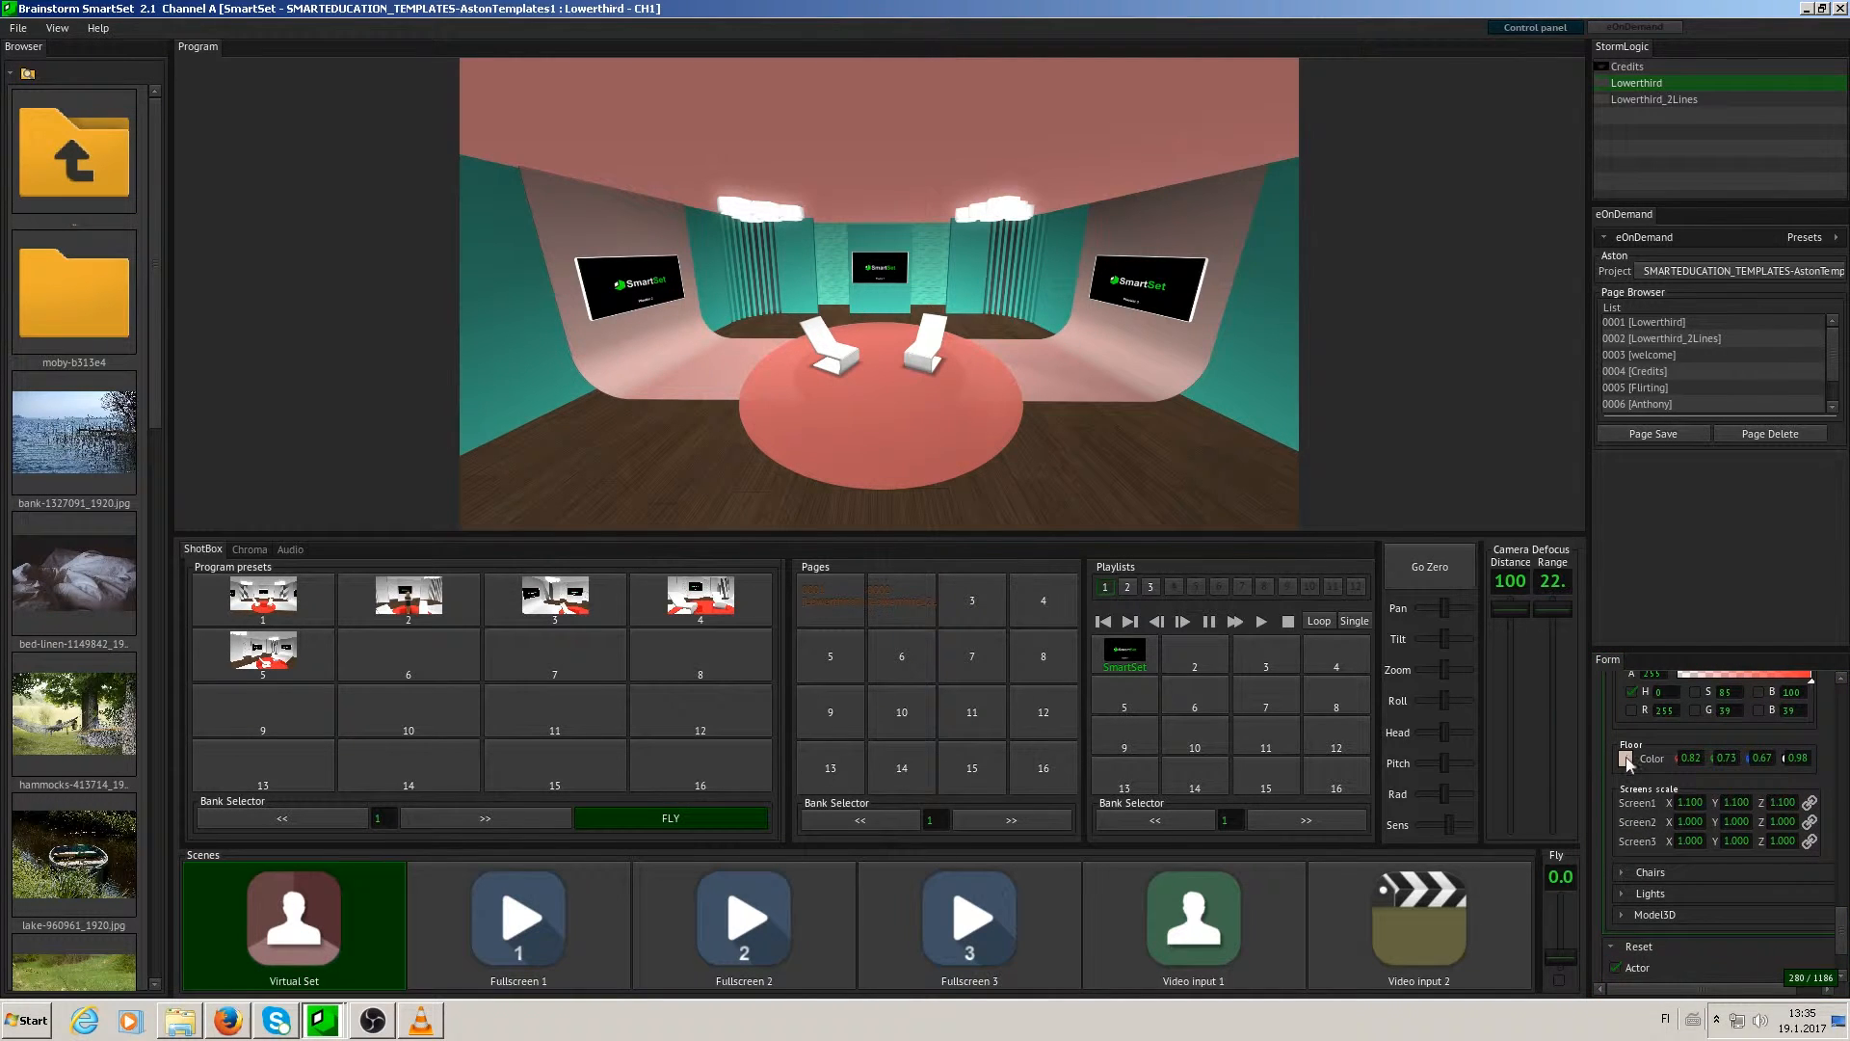
click(1626, 760)
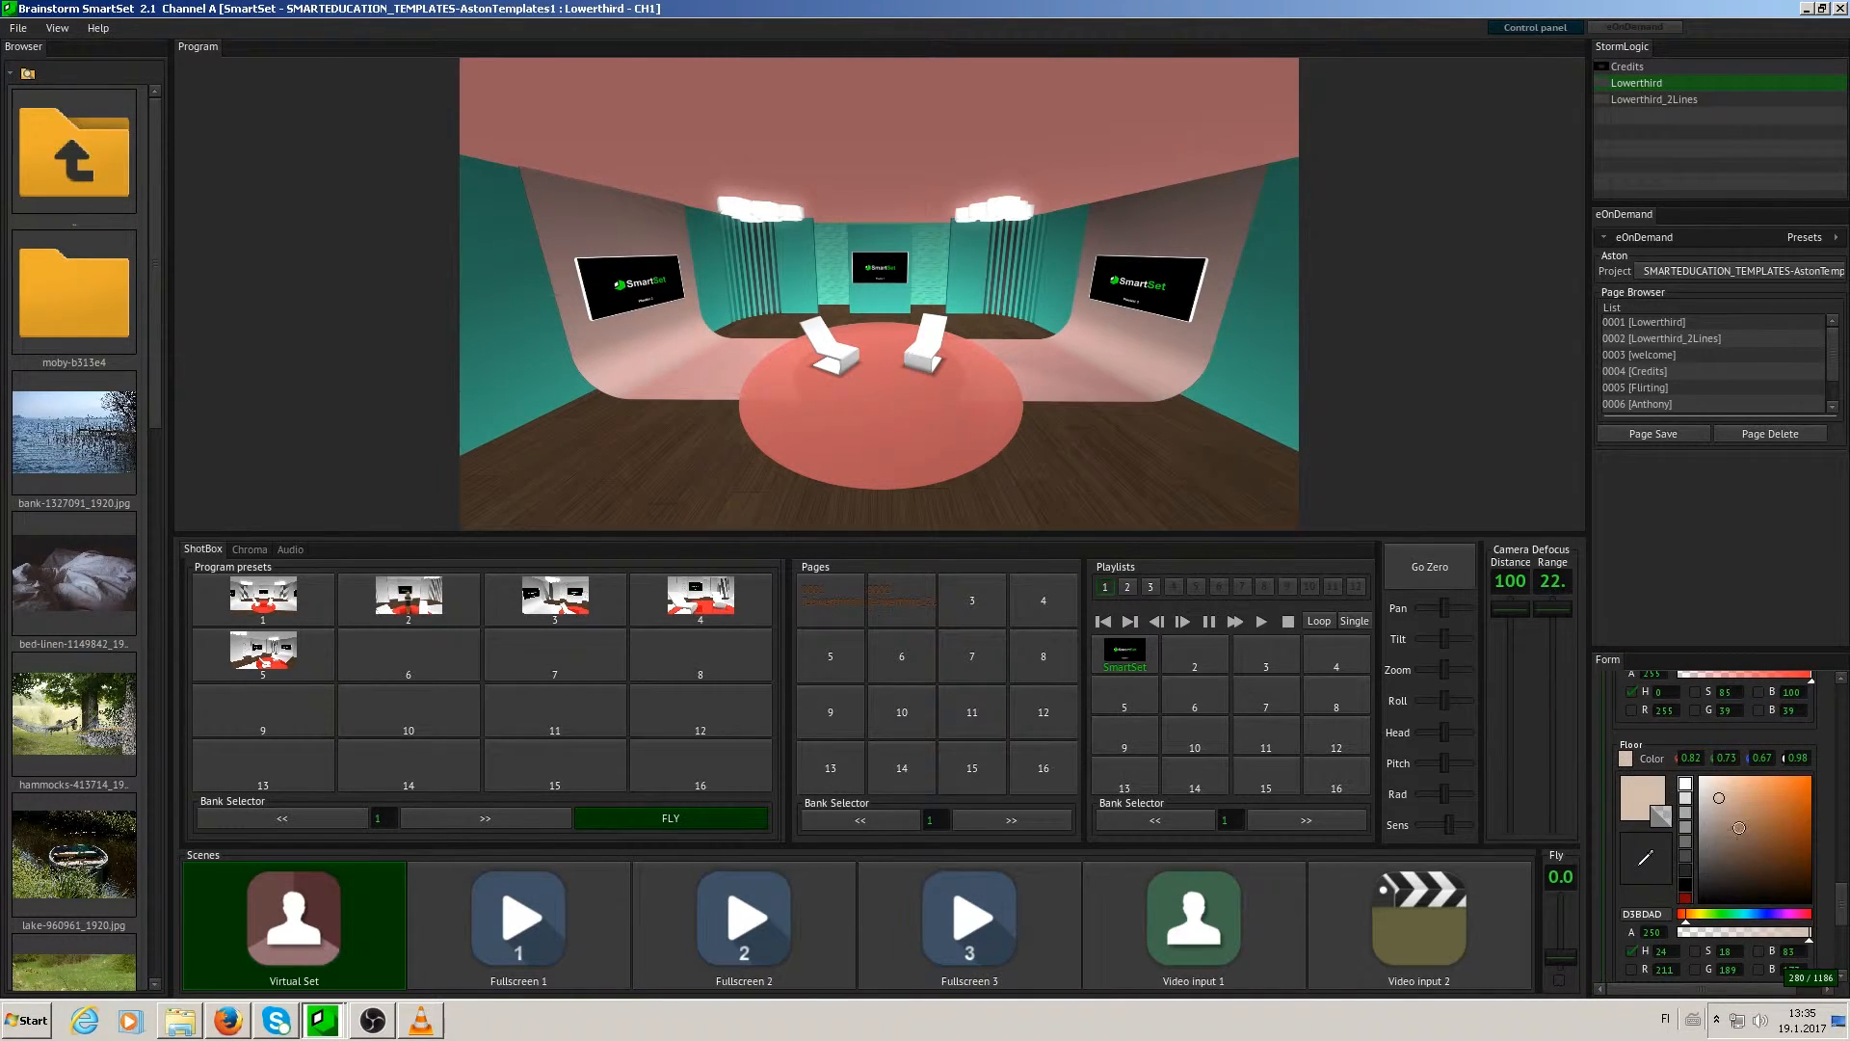
drag(1749, 810, 1761, 739)
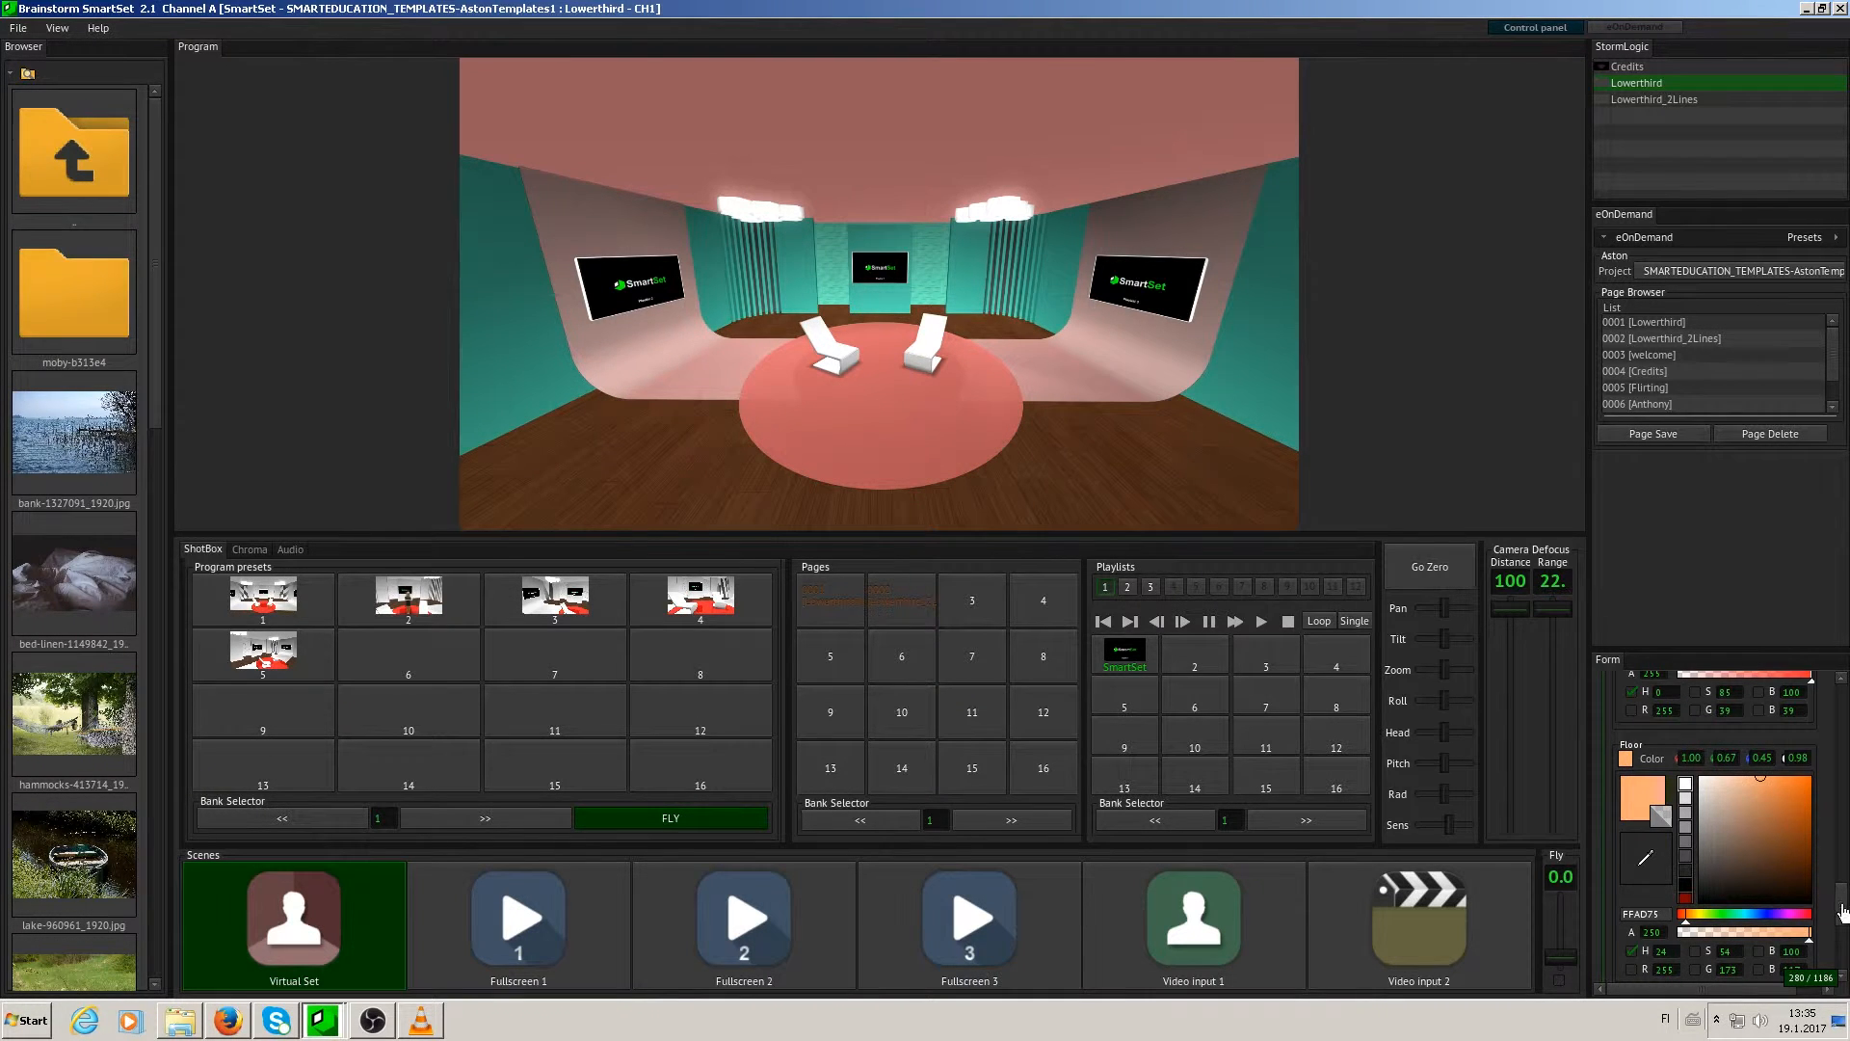
- Scale Screen1 to X 3.4, Y 6.58, Z 3.1, Screen2 to 1.85, 1.52, 2.89 and Screen3 to 1.7, 10.1, 2.9
scroll(1838, 915, down, 5)
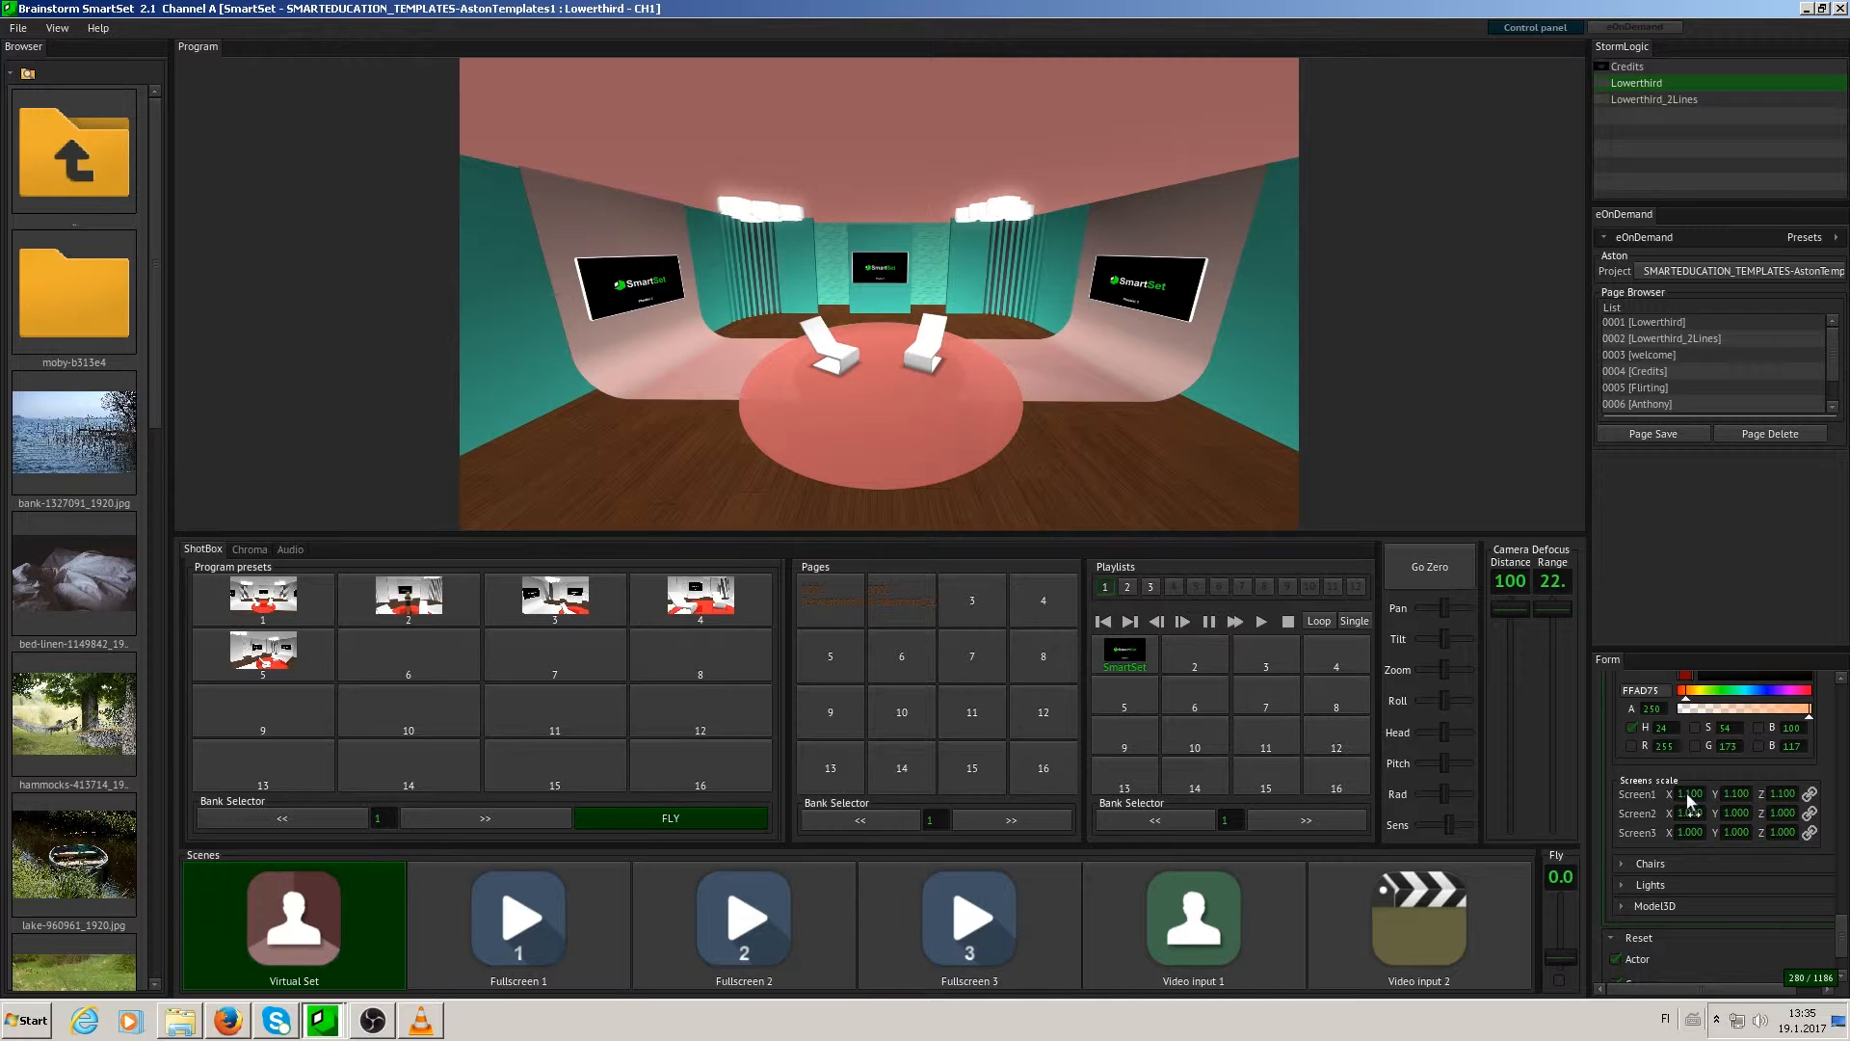
drag(1688, 793, 1776, 793)
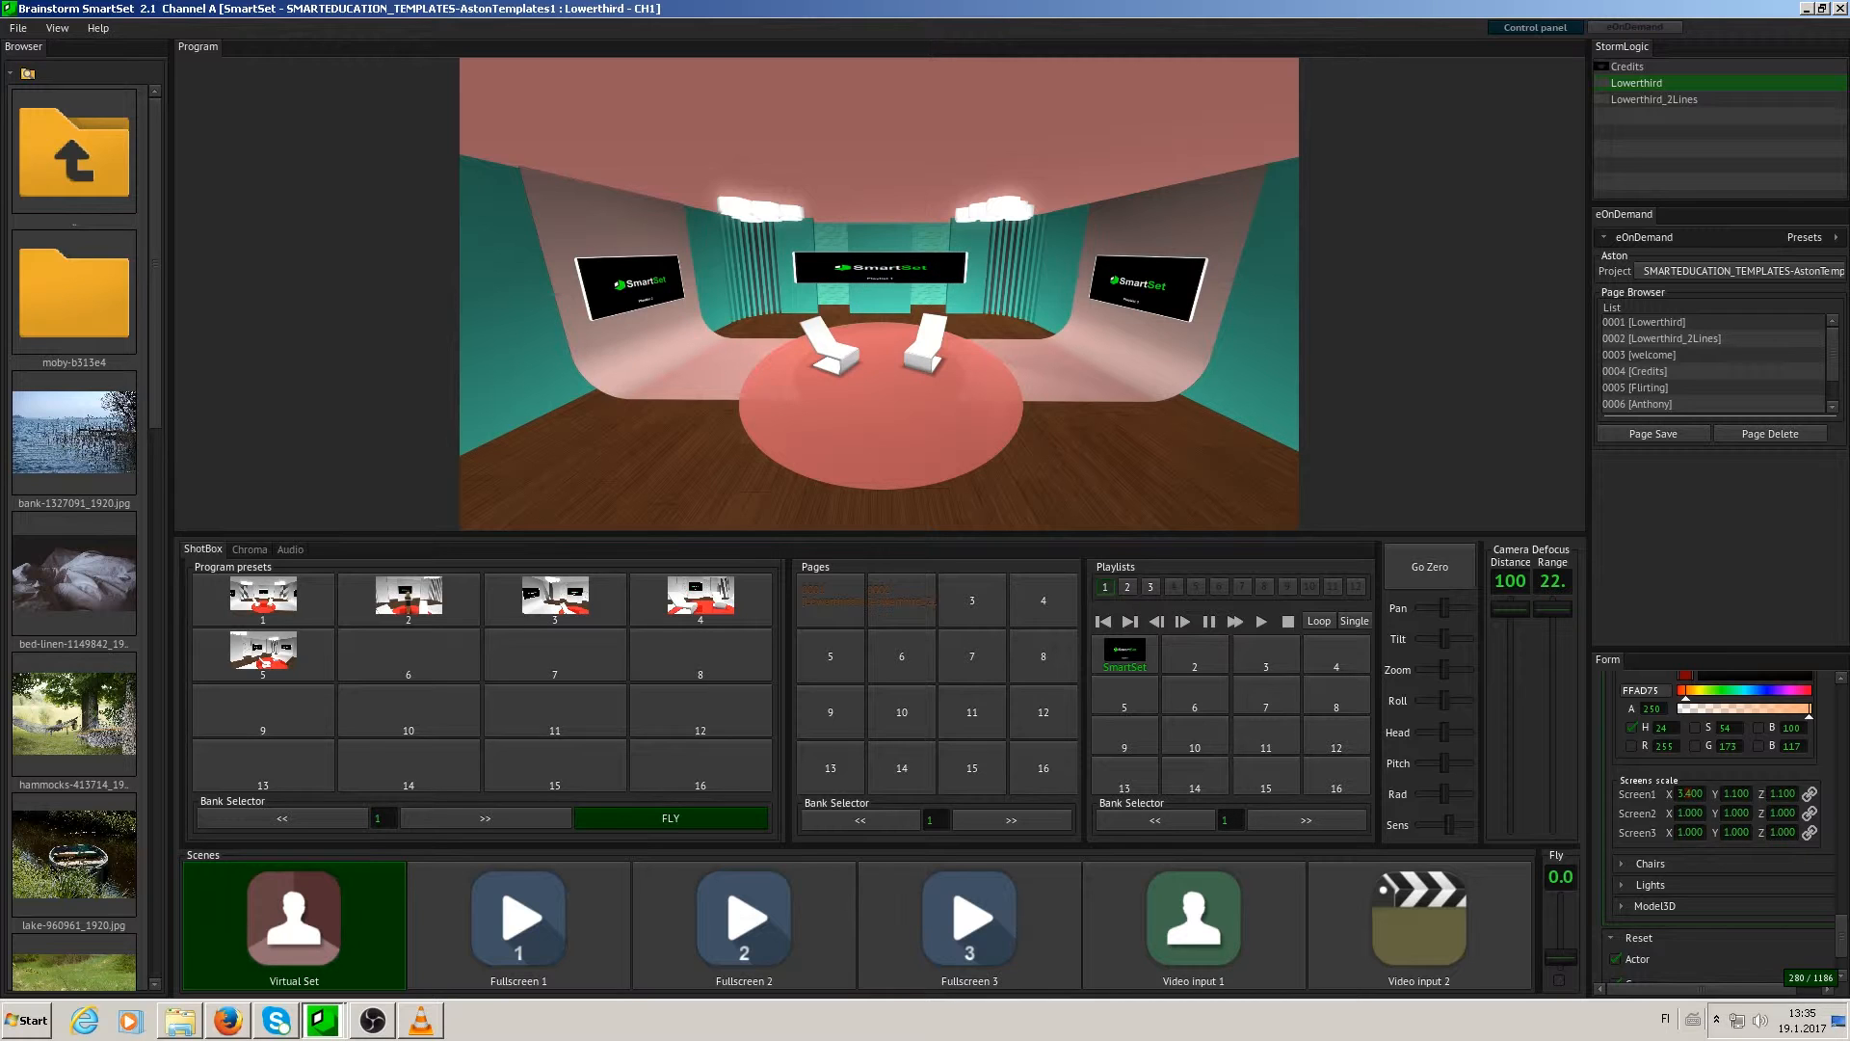
drag(1733, 796, 1821, 795)
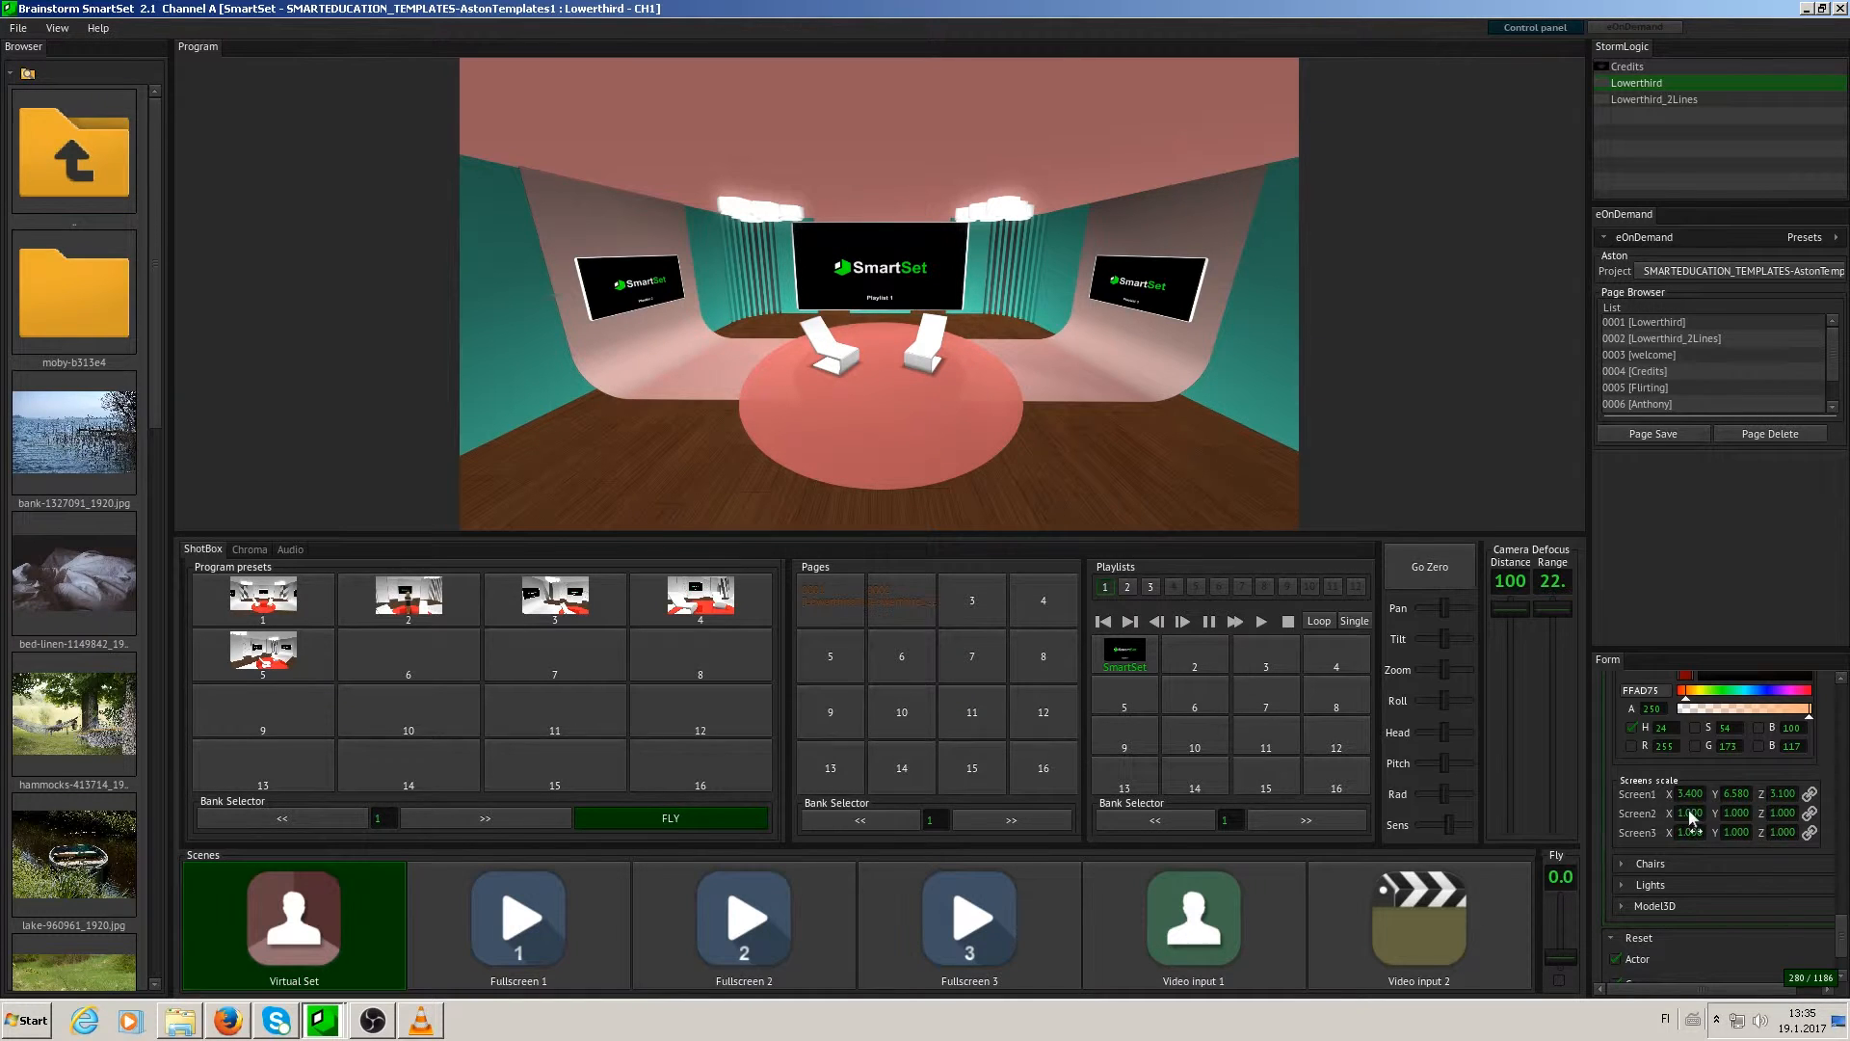
drag(1691, 817, 1821, 818)
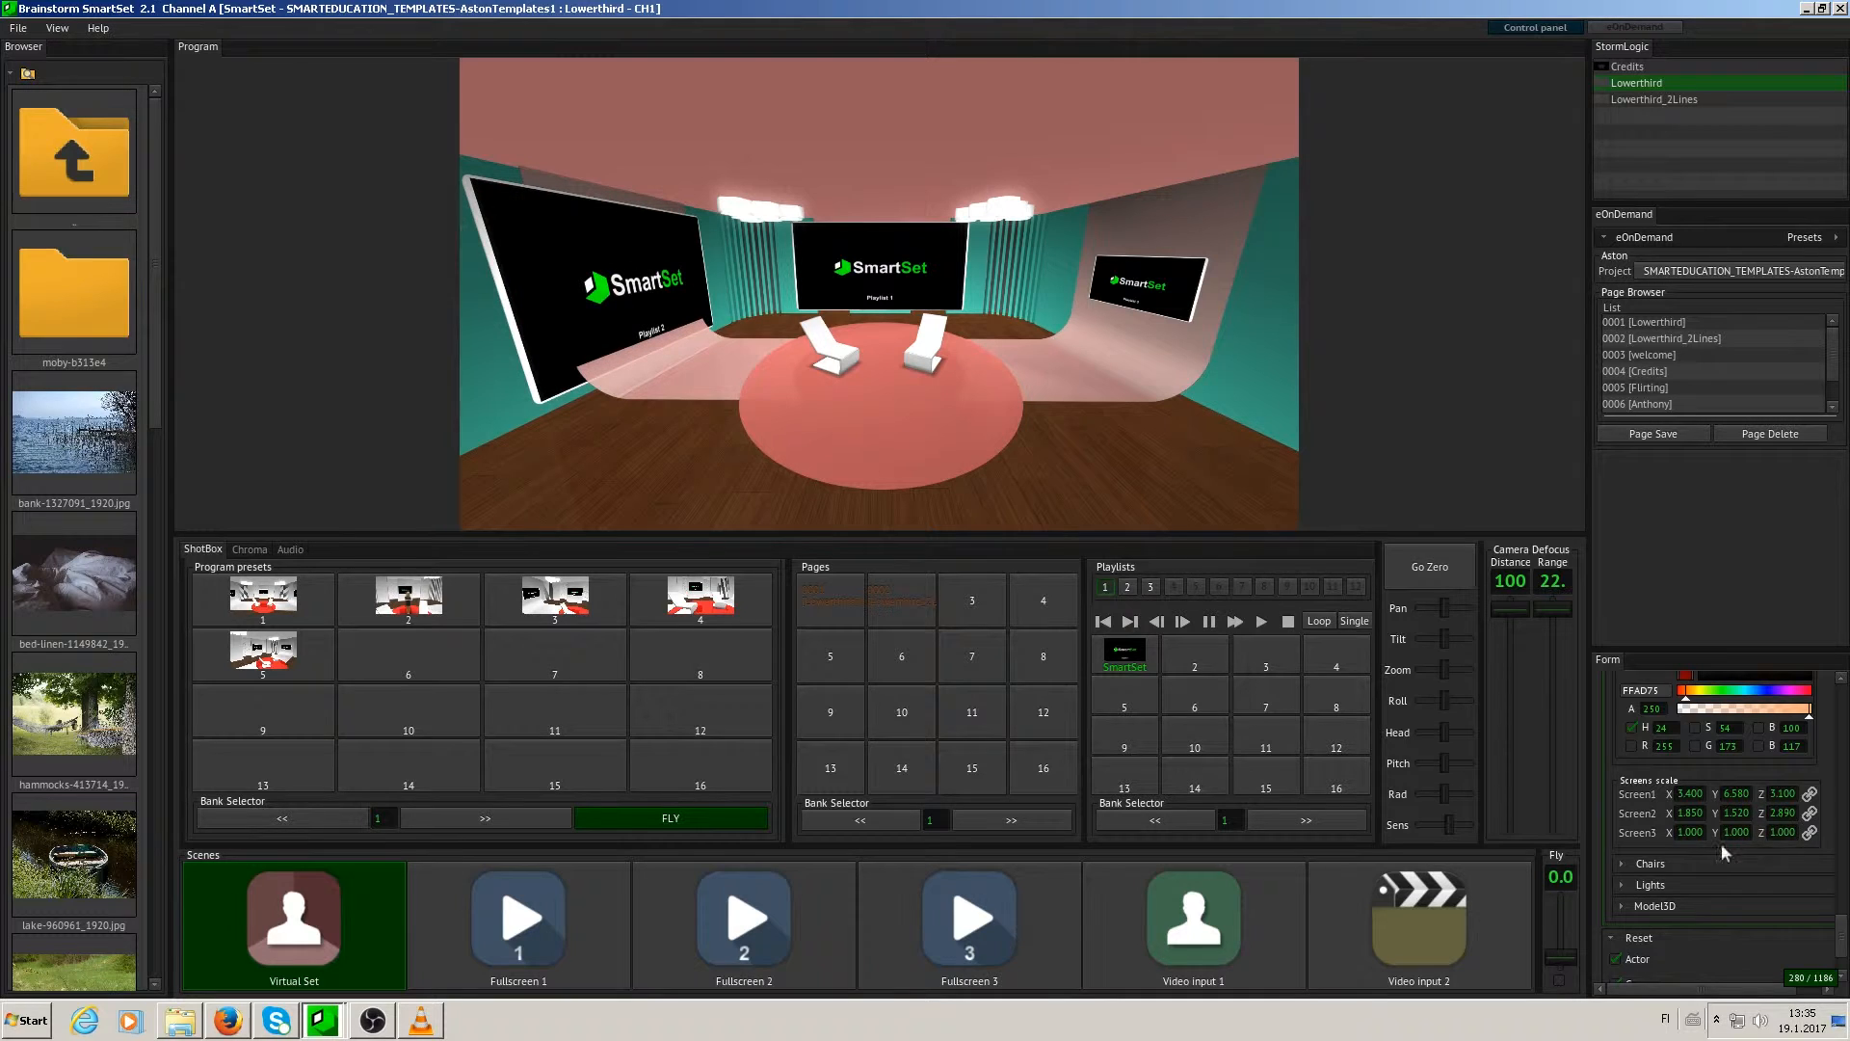
drag(1684, 829, 1811, 833)
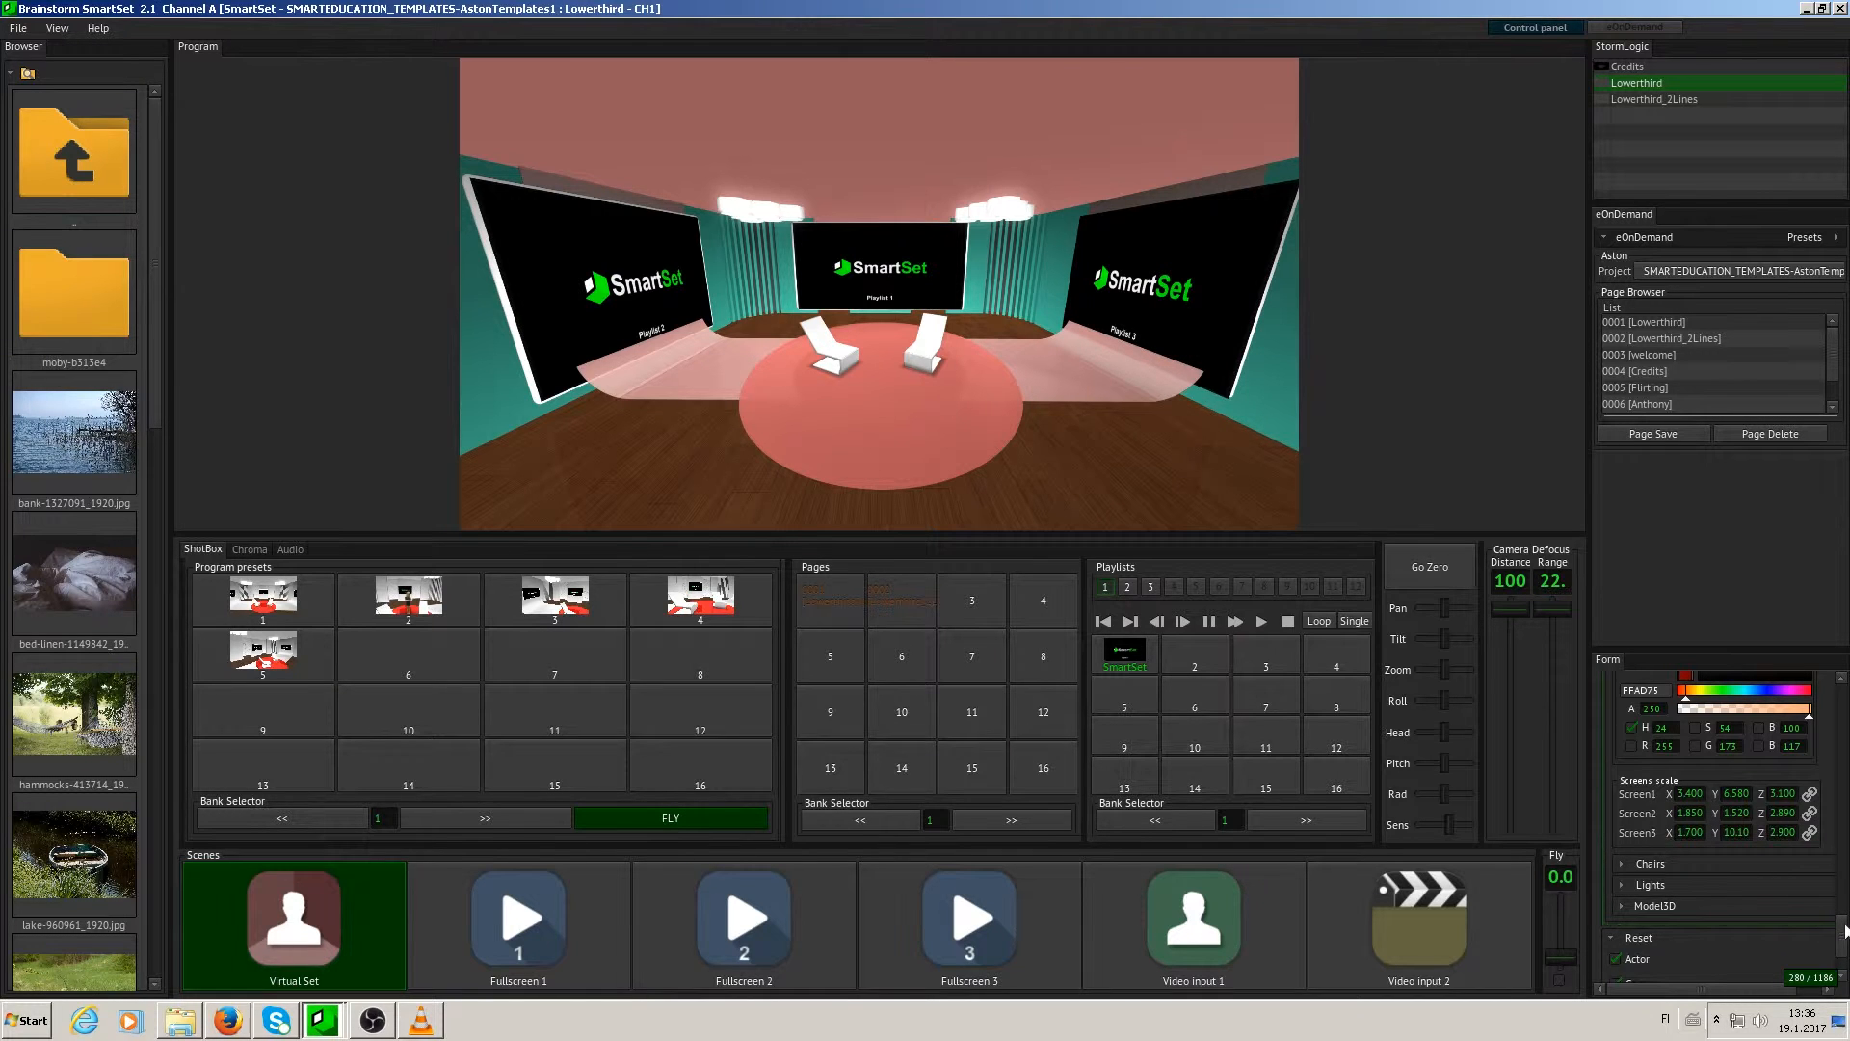
- Open the Chairs settings and change the chair colour to coral red (E65656)
scroll(1845, 930, down, 2)
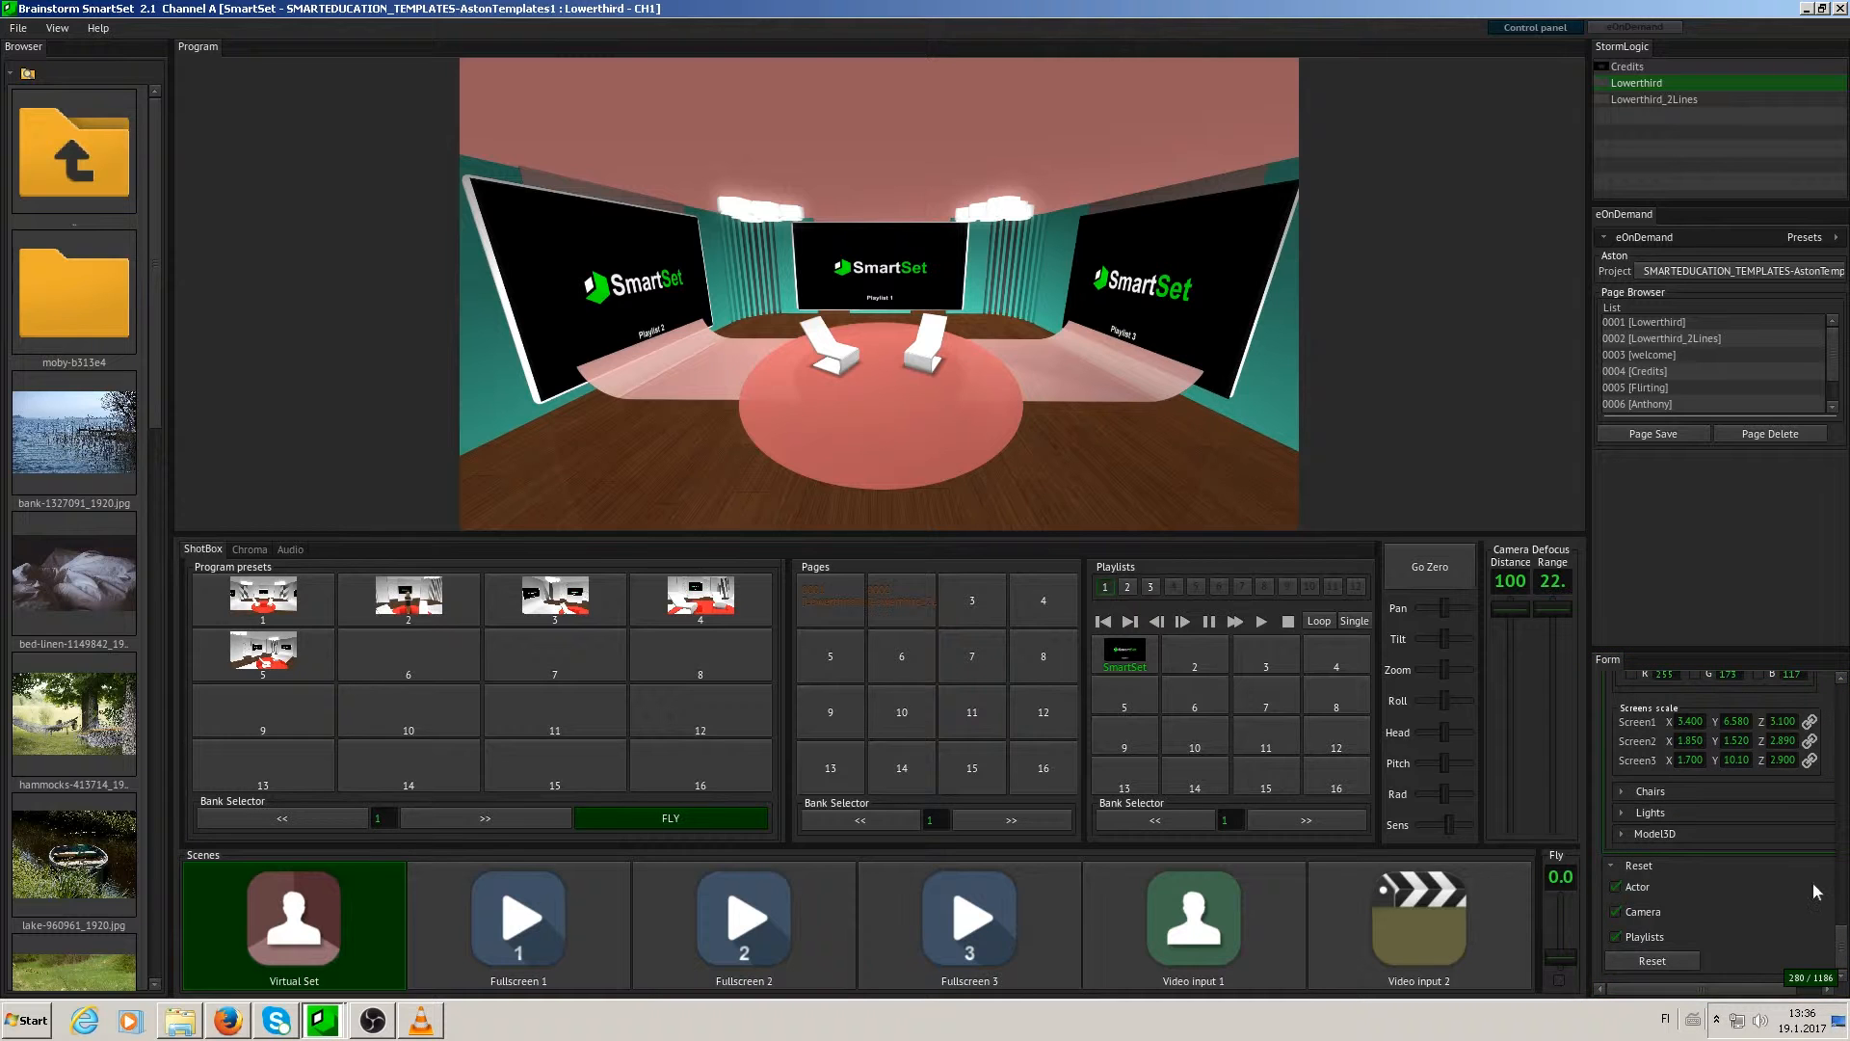
mouse_move(1841, 936)
mouse_down()
mouse_move(1841, 911)
mouse_move(1842, 939)
mouse_up()
click(1621, 791)
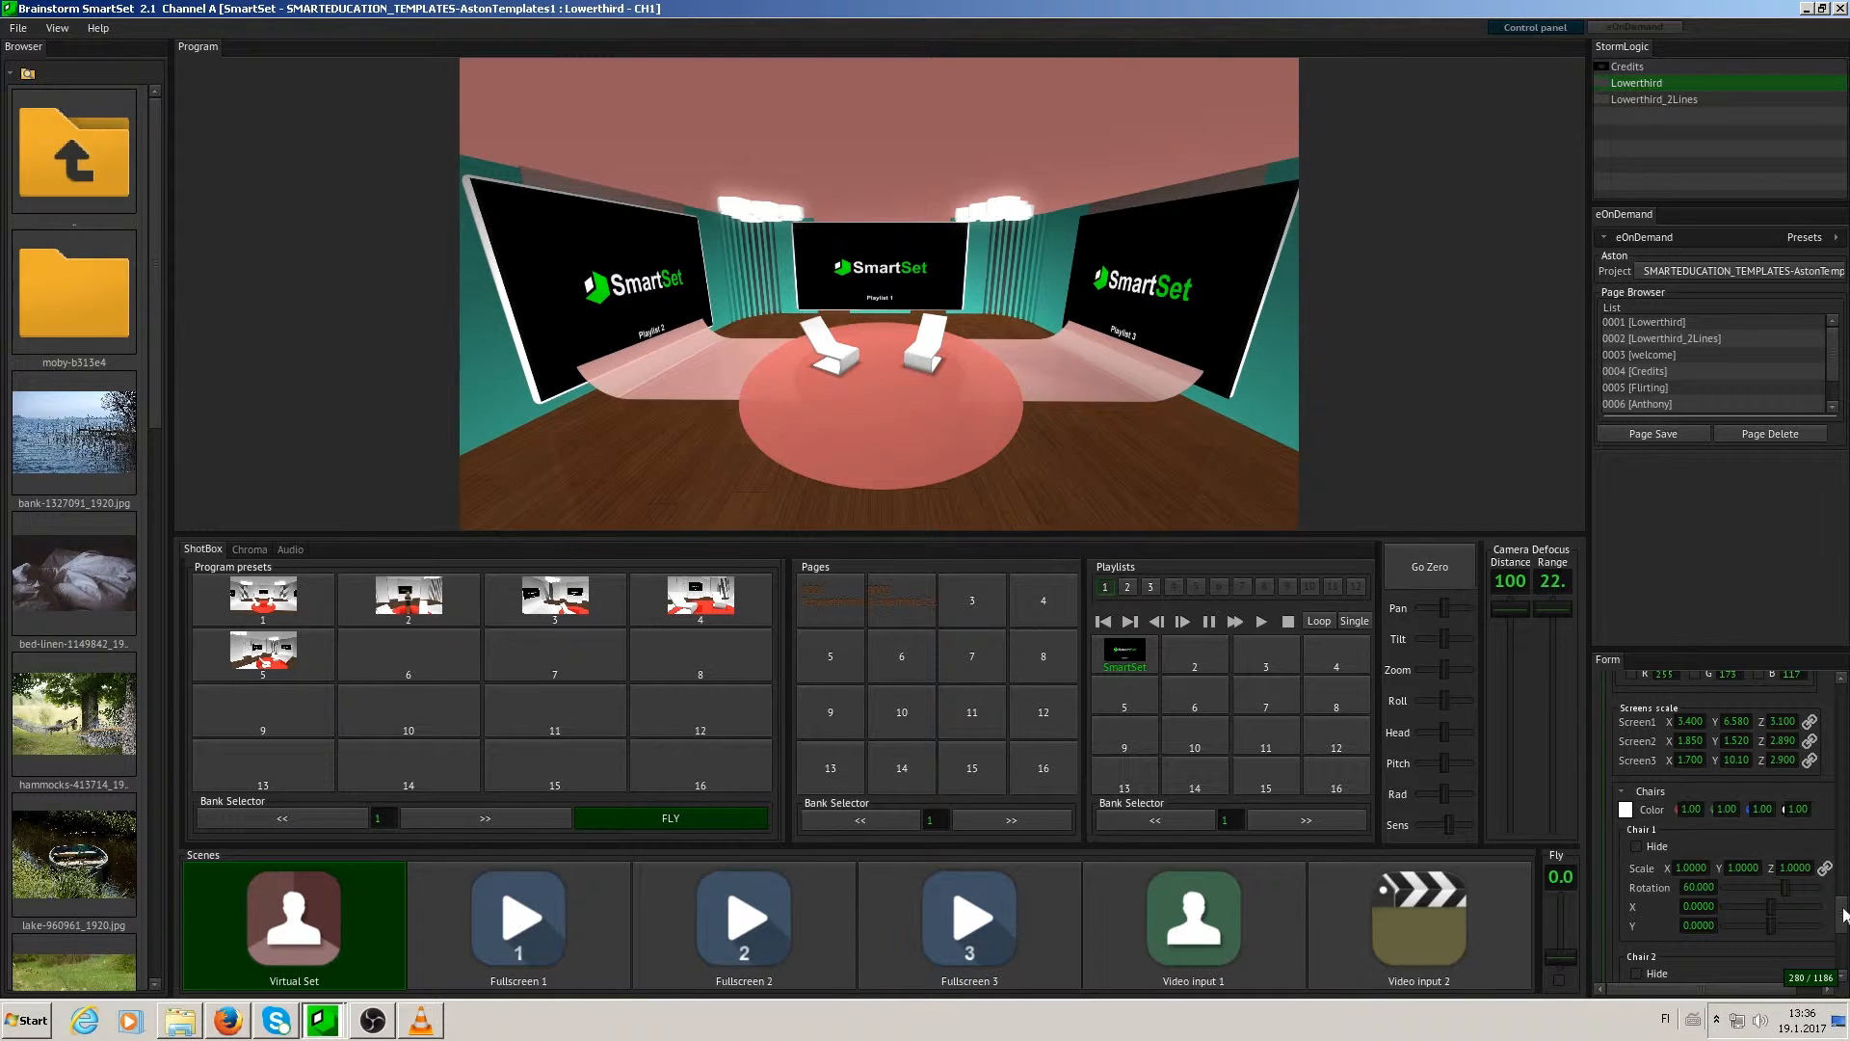
click(1626, 809)
click(1771, 840)
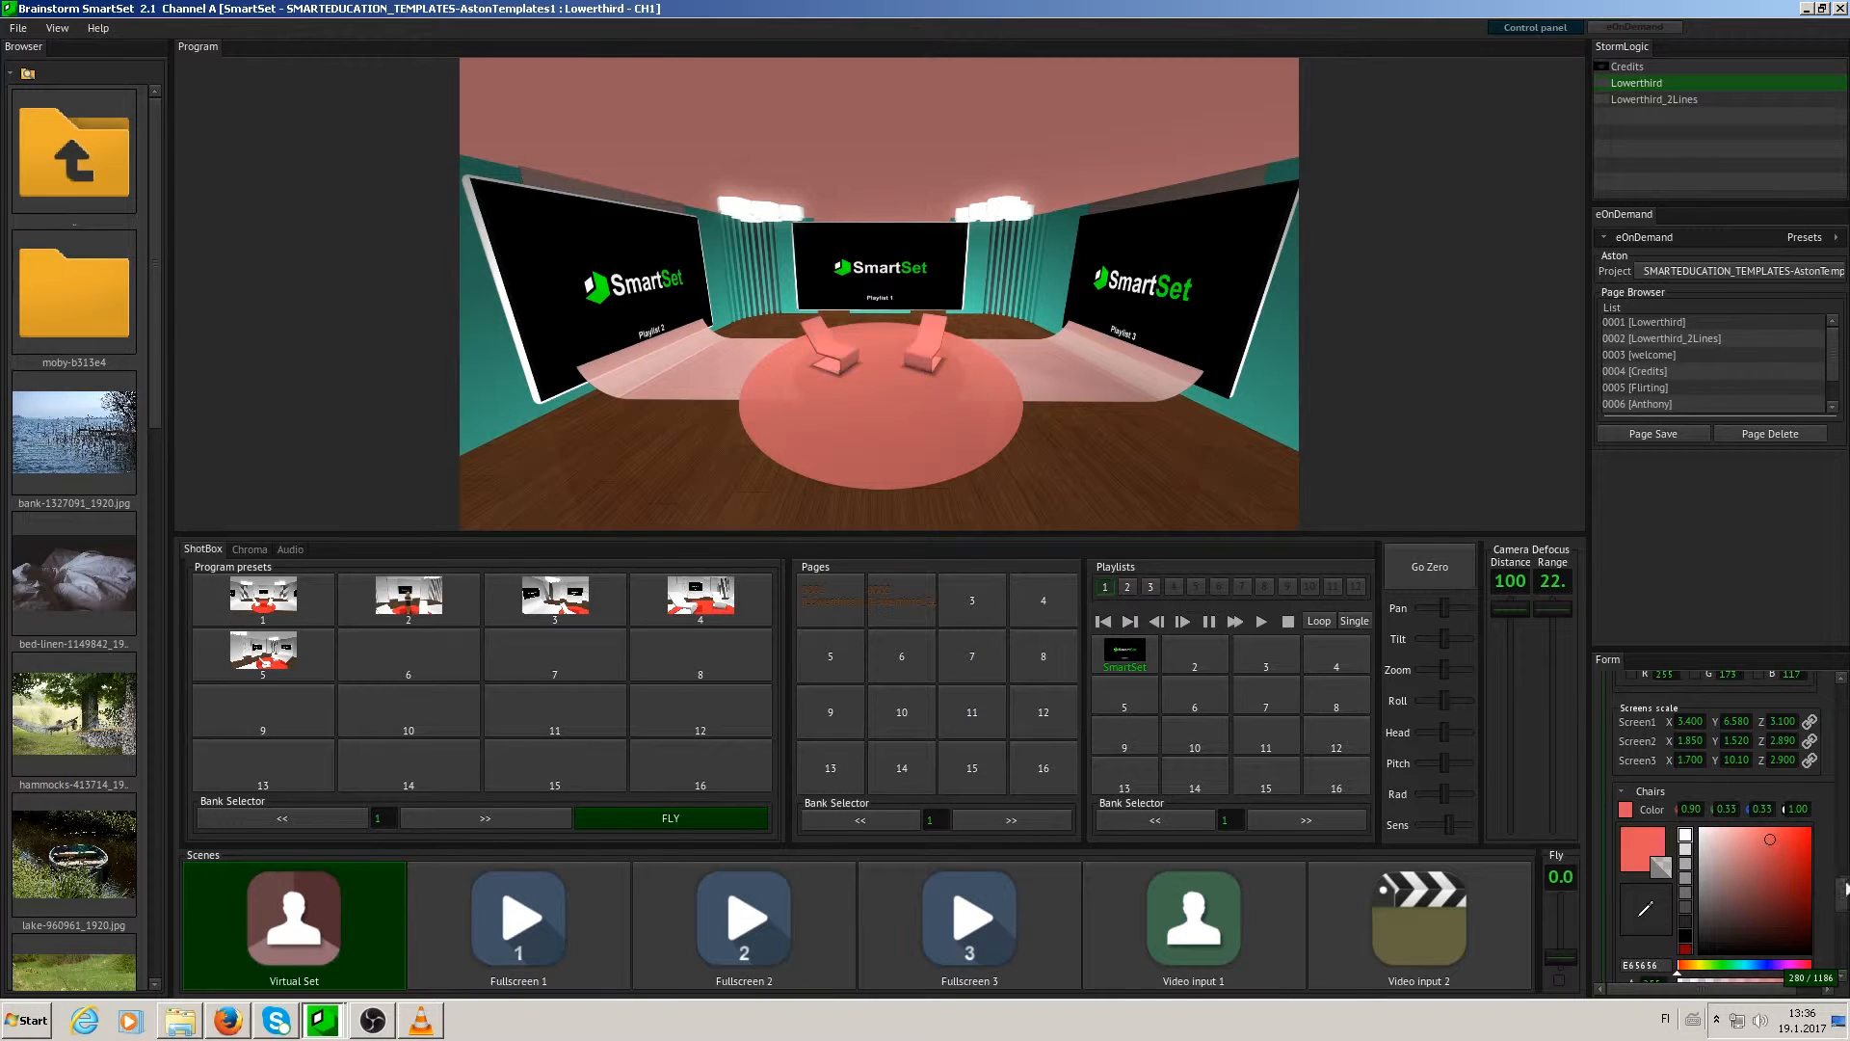
- Try hiding Chair 1 and Chair 2, and show both chairs again
drag(1844, 887, 1845, 930)
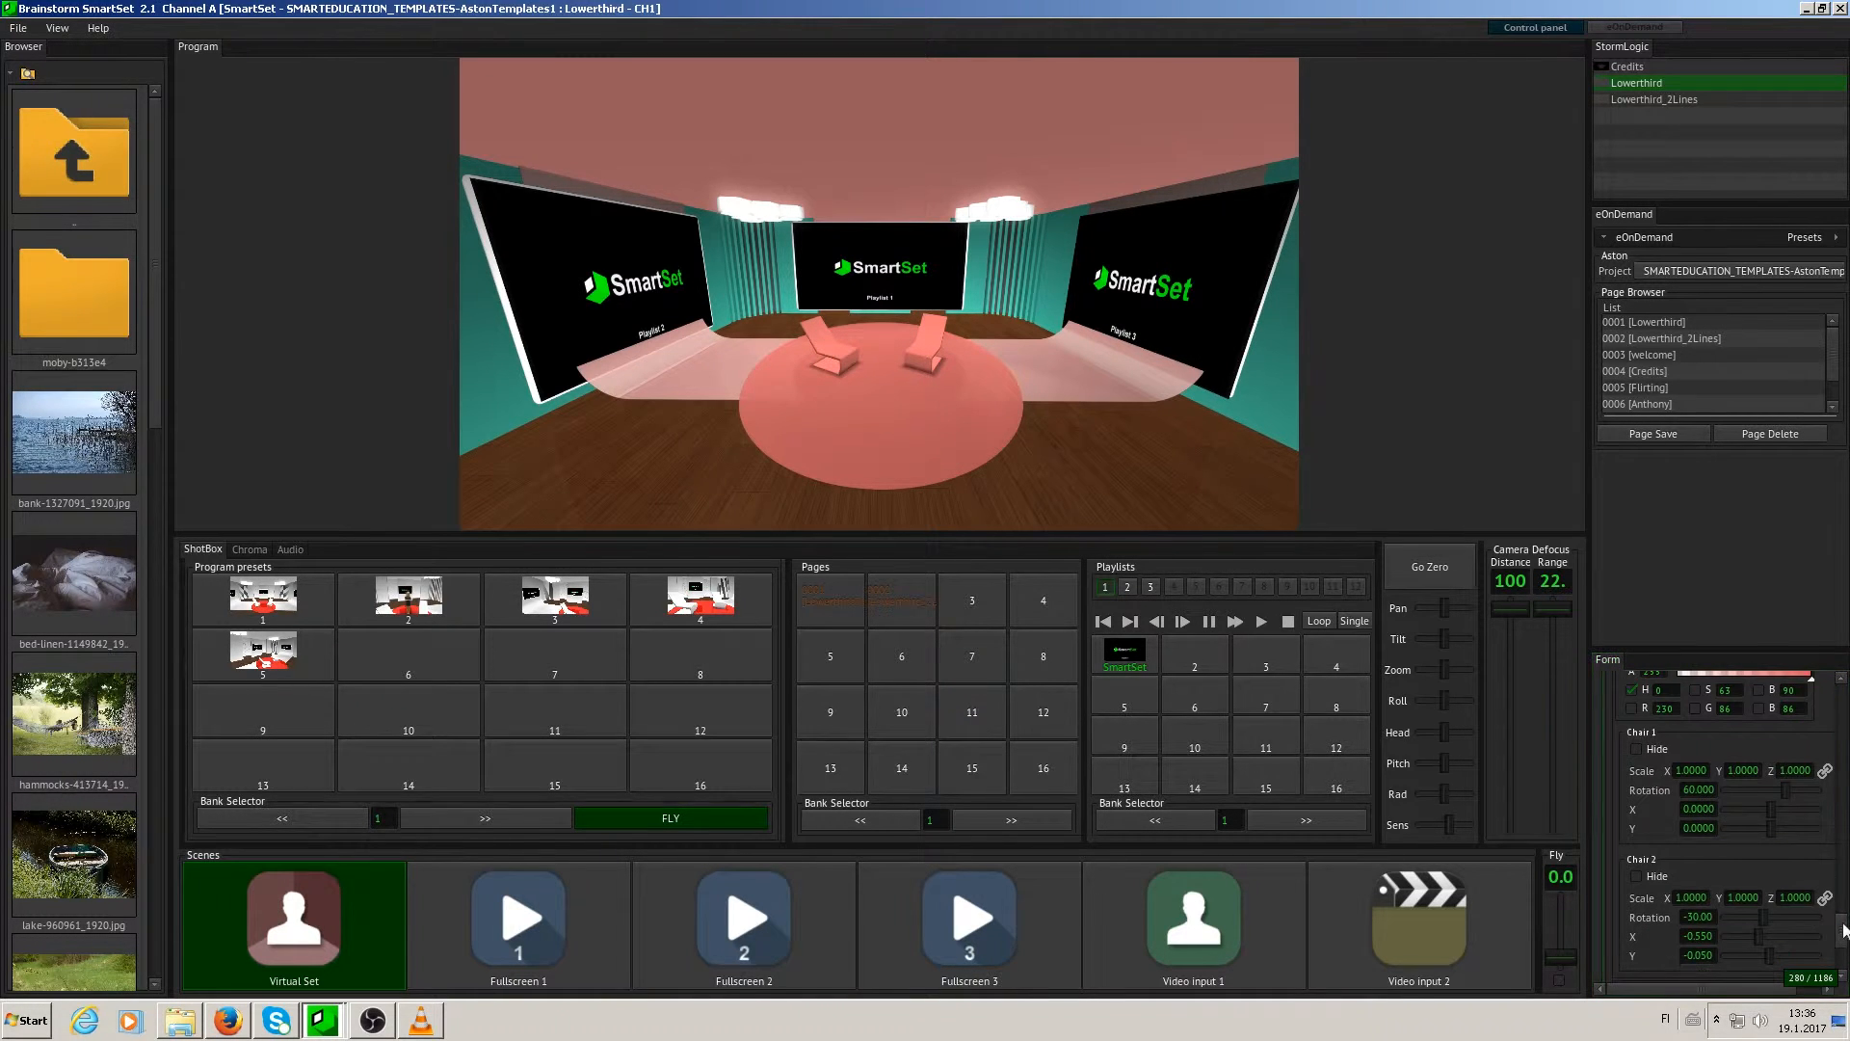
click(1635, 749)
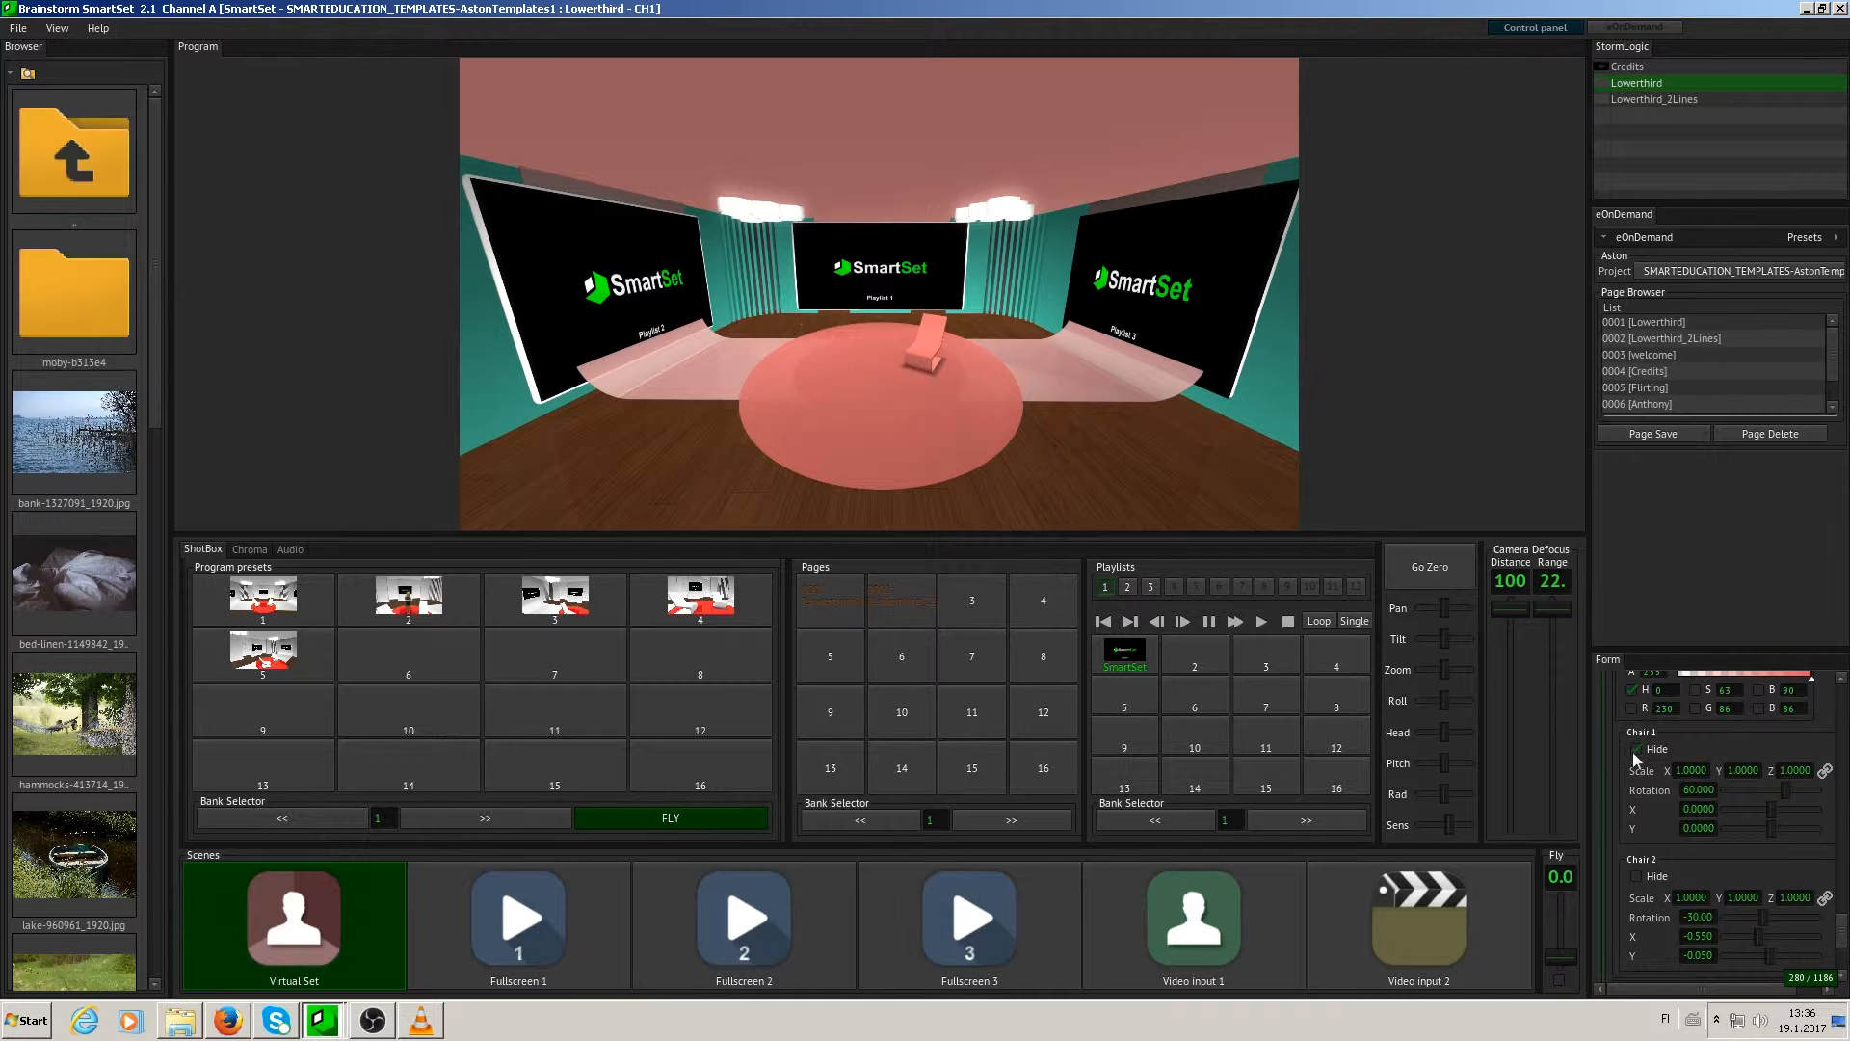
click(1633, 873)
click(1633, 873)
click(1641, 747)
- Set Chair 1 to scale X 1.481, Y 1.044, rotation -35.74 and X position 0.5106, and hide both chairs
drag(1699, 772, 1778, 835)
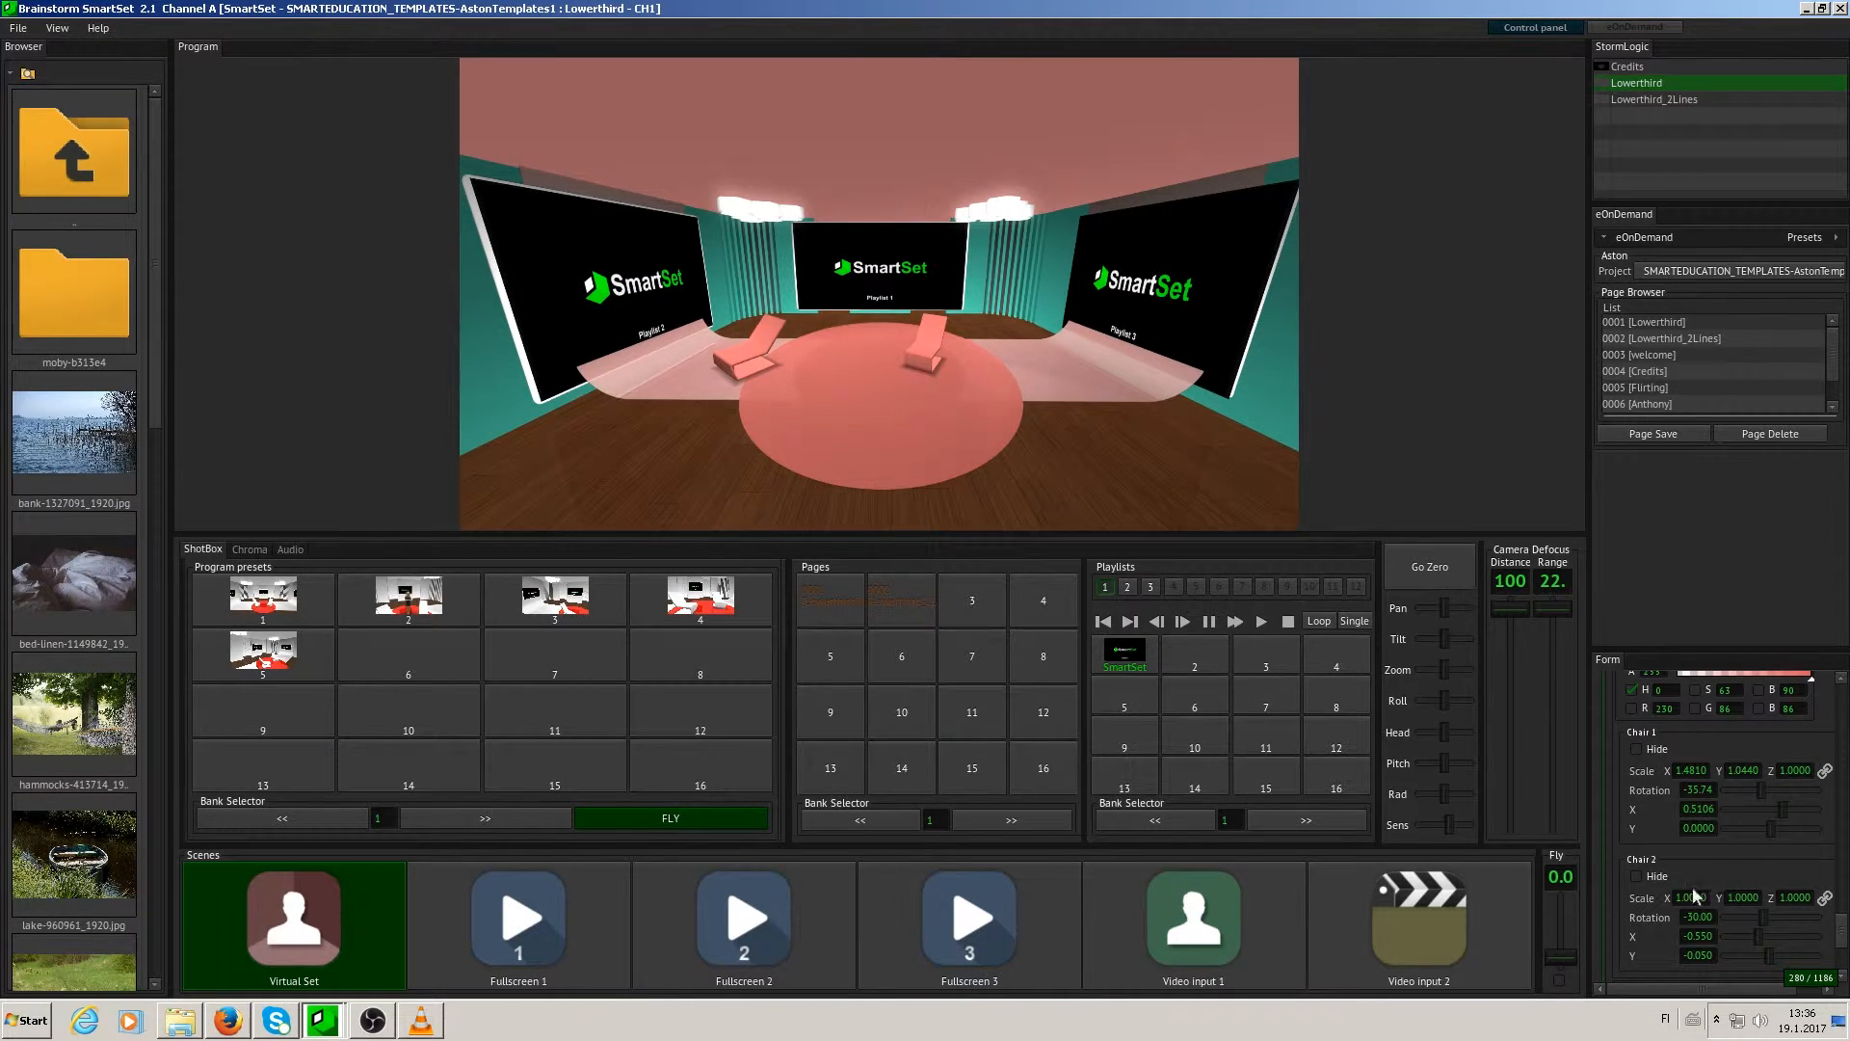
click(1635, 749)
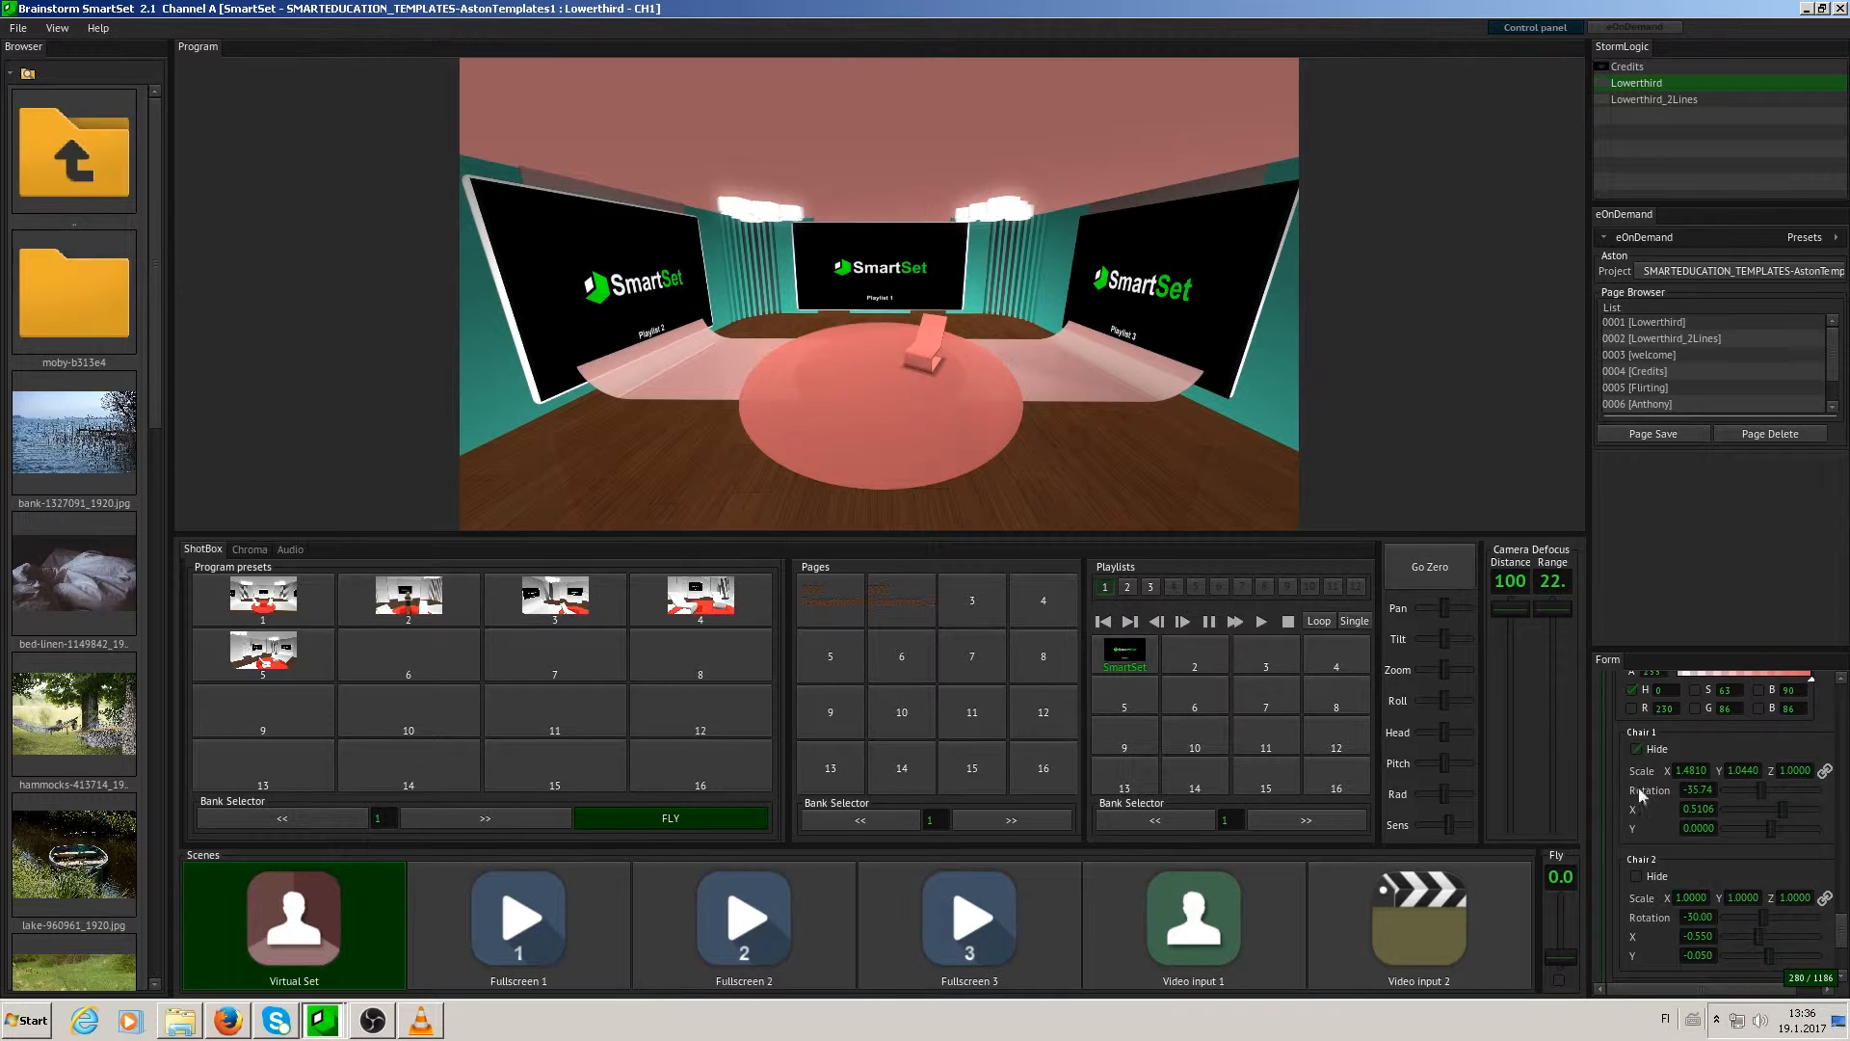
click(1636, 876)
- Open the Lights settings and change the lamps' Color1 to dark red (5C2E2E)
scroll(1843, 925, down, 3)
click(1622, 812)
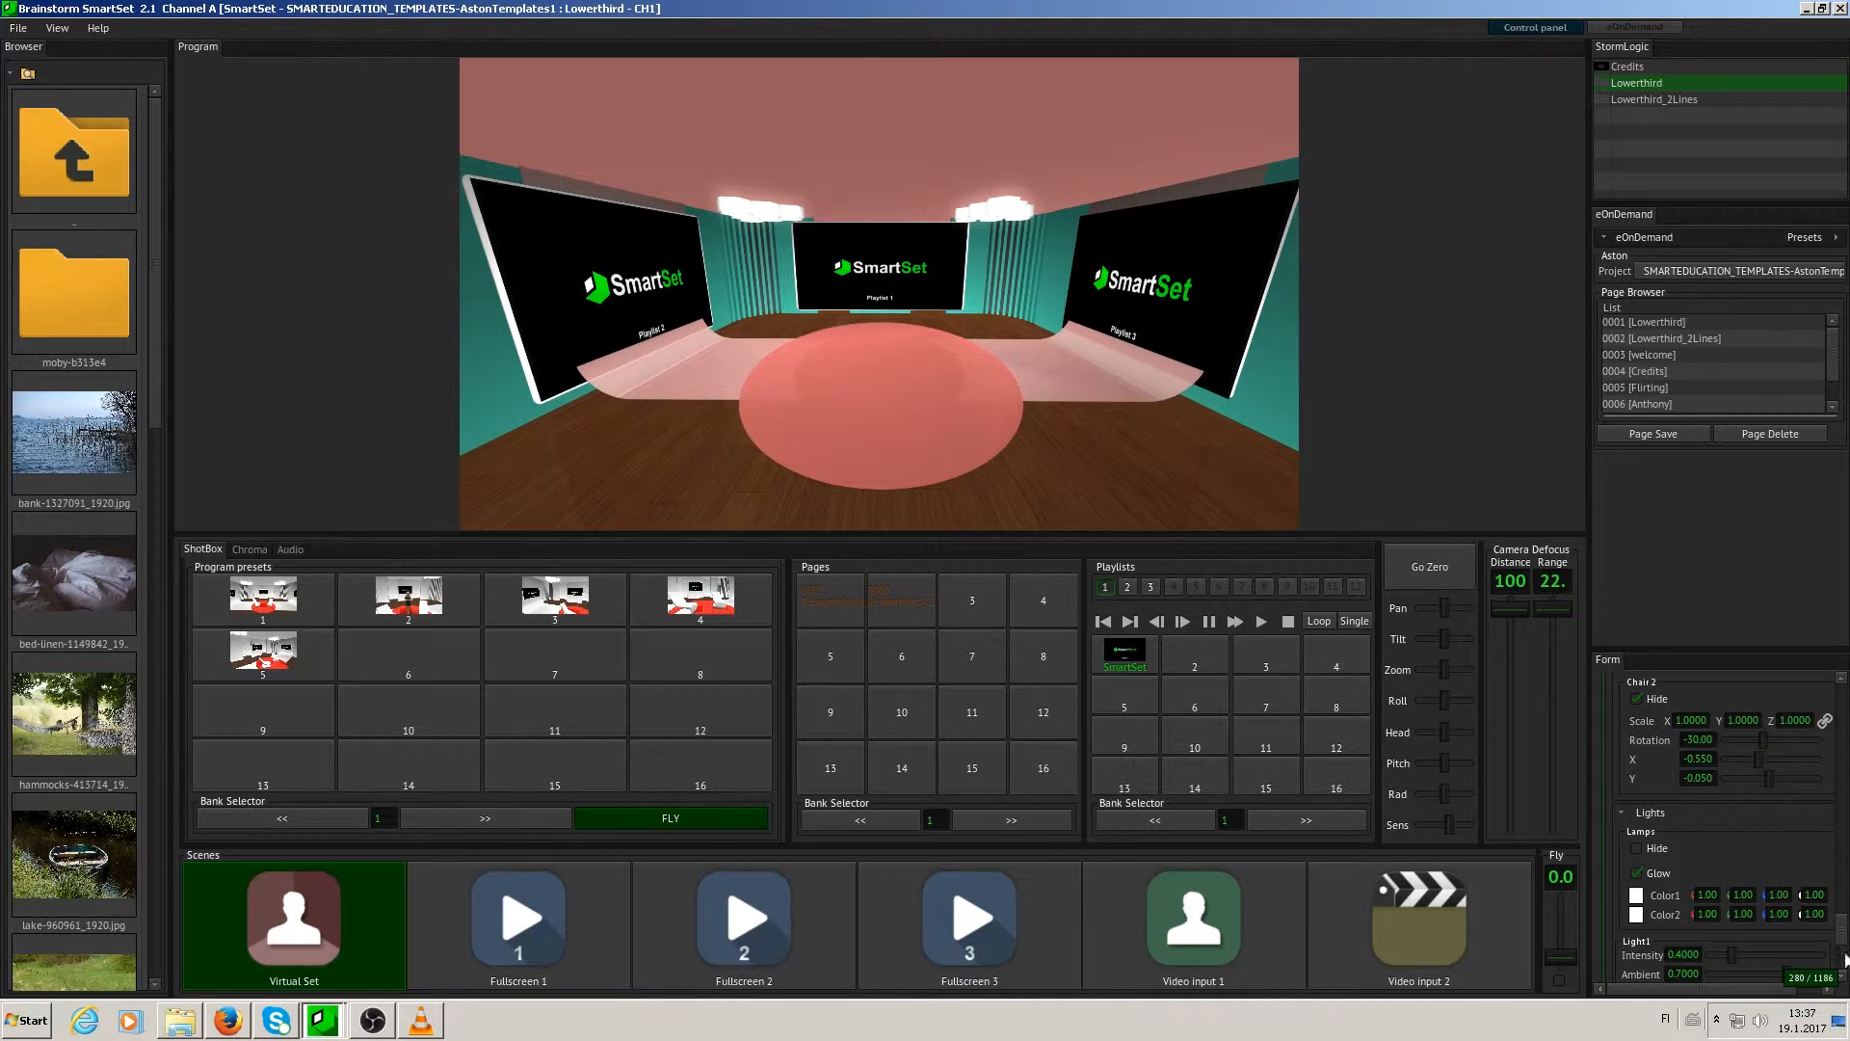
click(1636, 894)
click(1718, 984)
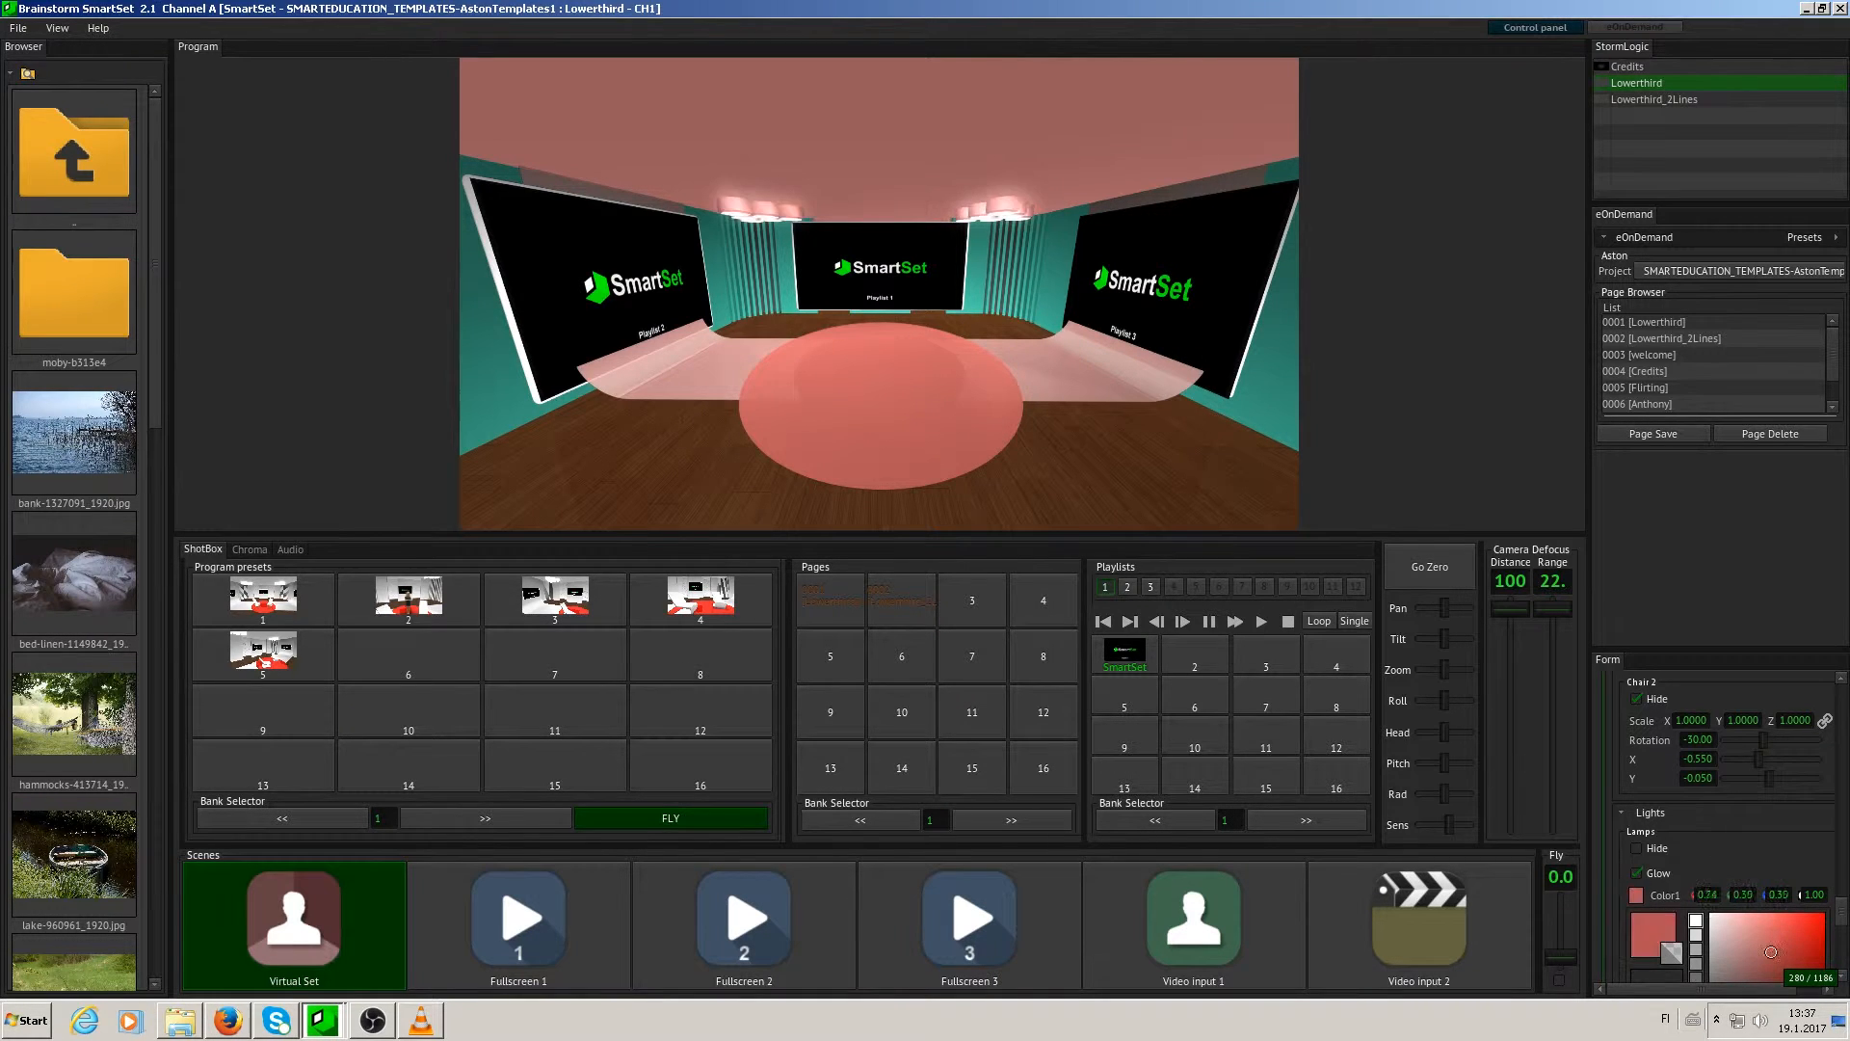
drag(1719, 984, 1704, 1015)
drag(1842, 913, 1842, 925)
click(1636, 755)
drag(1769, 854, 1842, 926)
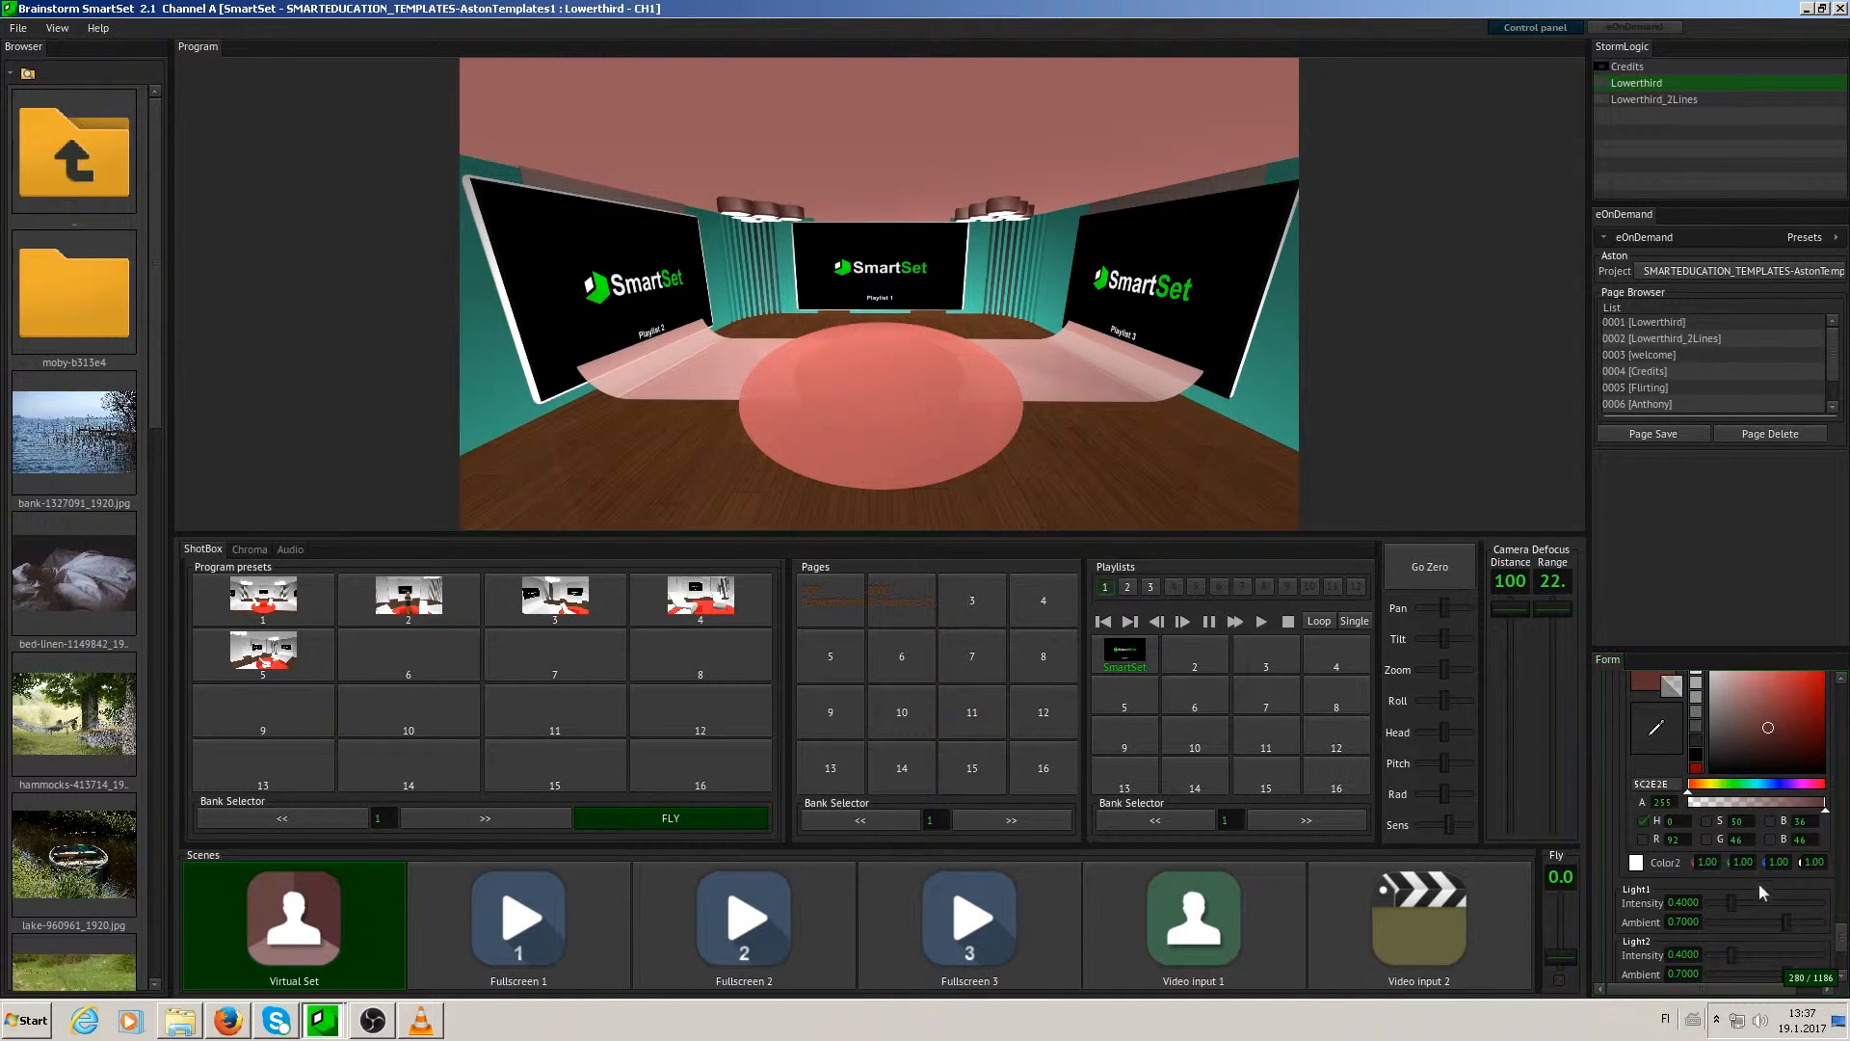
- Set Light1 to intensity 0.8210 and ambient 0.8140, and increase Light2's brightness as well
drag(1731, 902, 1798, 923)
scroll(1794, 911, down, 3)
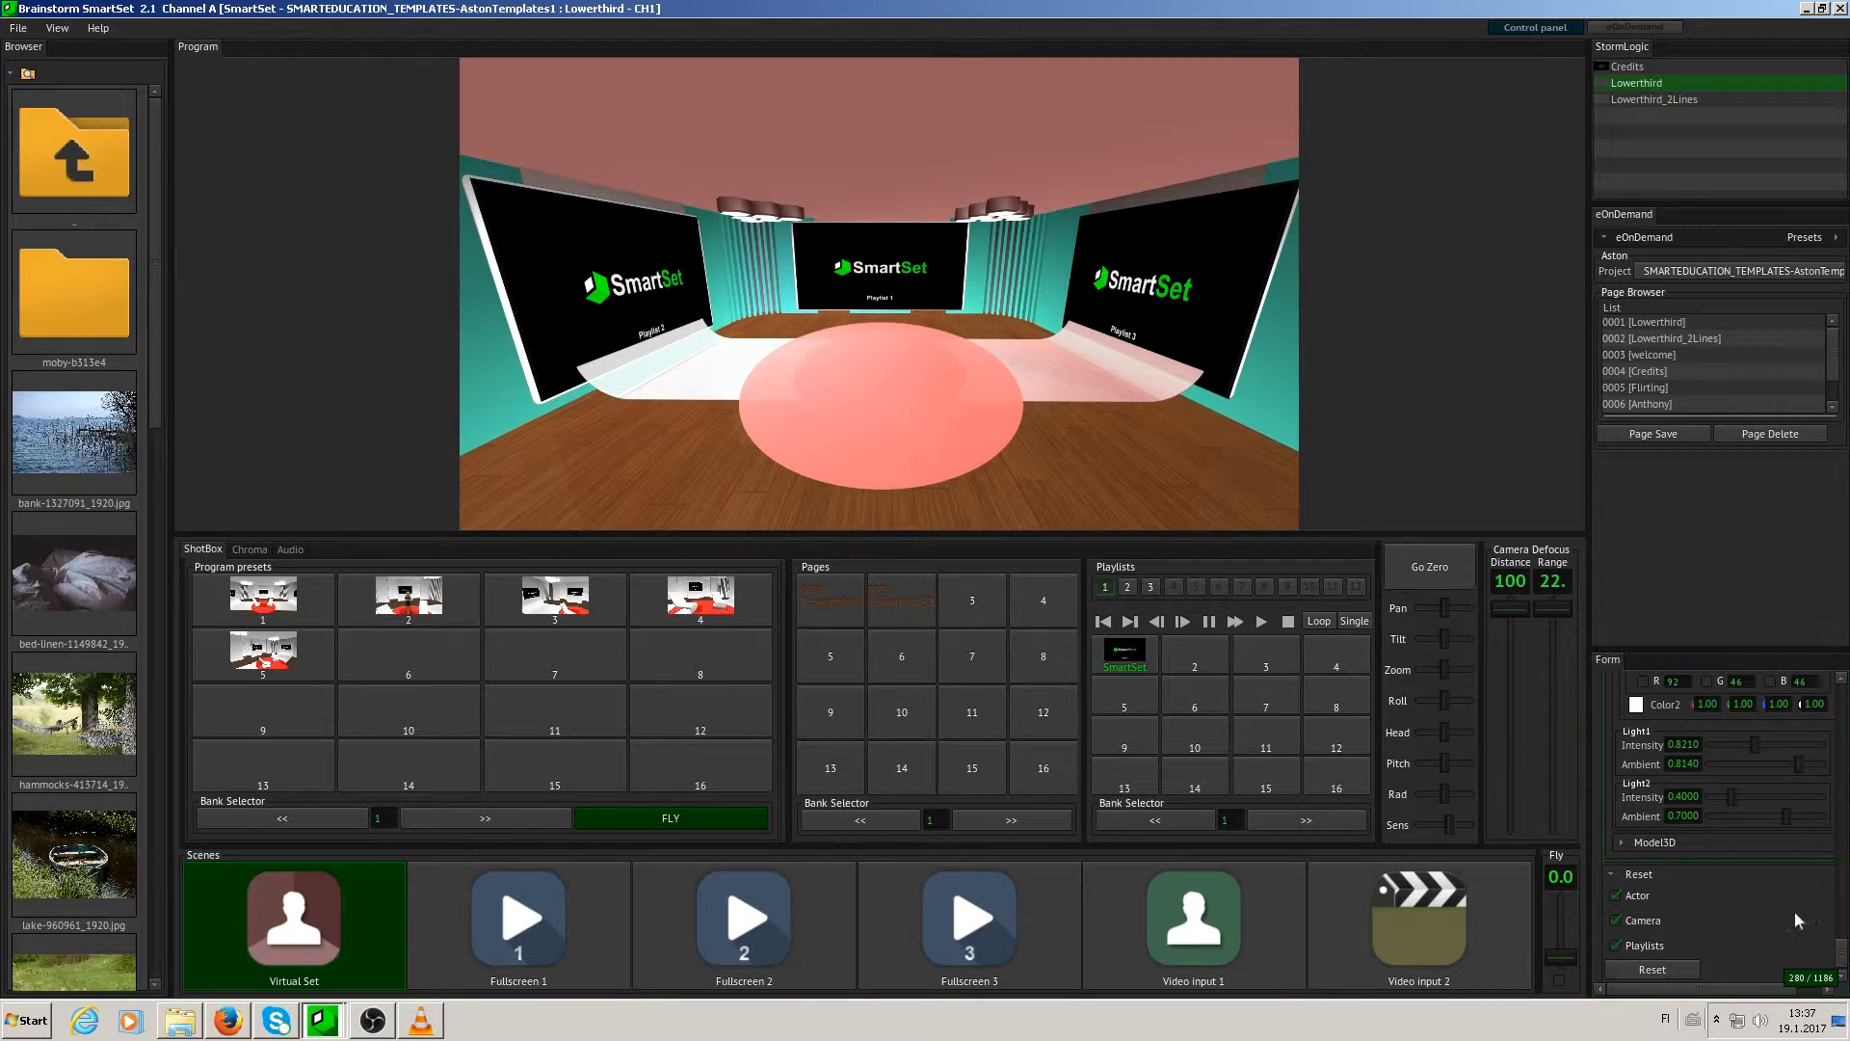
drag(1731, 796, 1780, 819)
- Open the Actor 1 settings, view the source options and keep File video as the source
mouse_move(1847, 954)
mouse_down()
mouse_move(1846, 970)
mouse_move(1845, 929)
mouse_up()
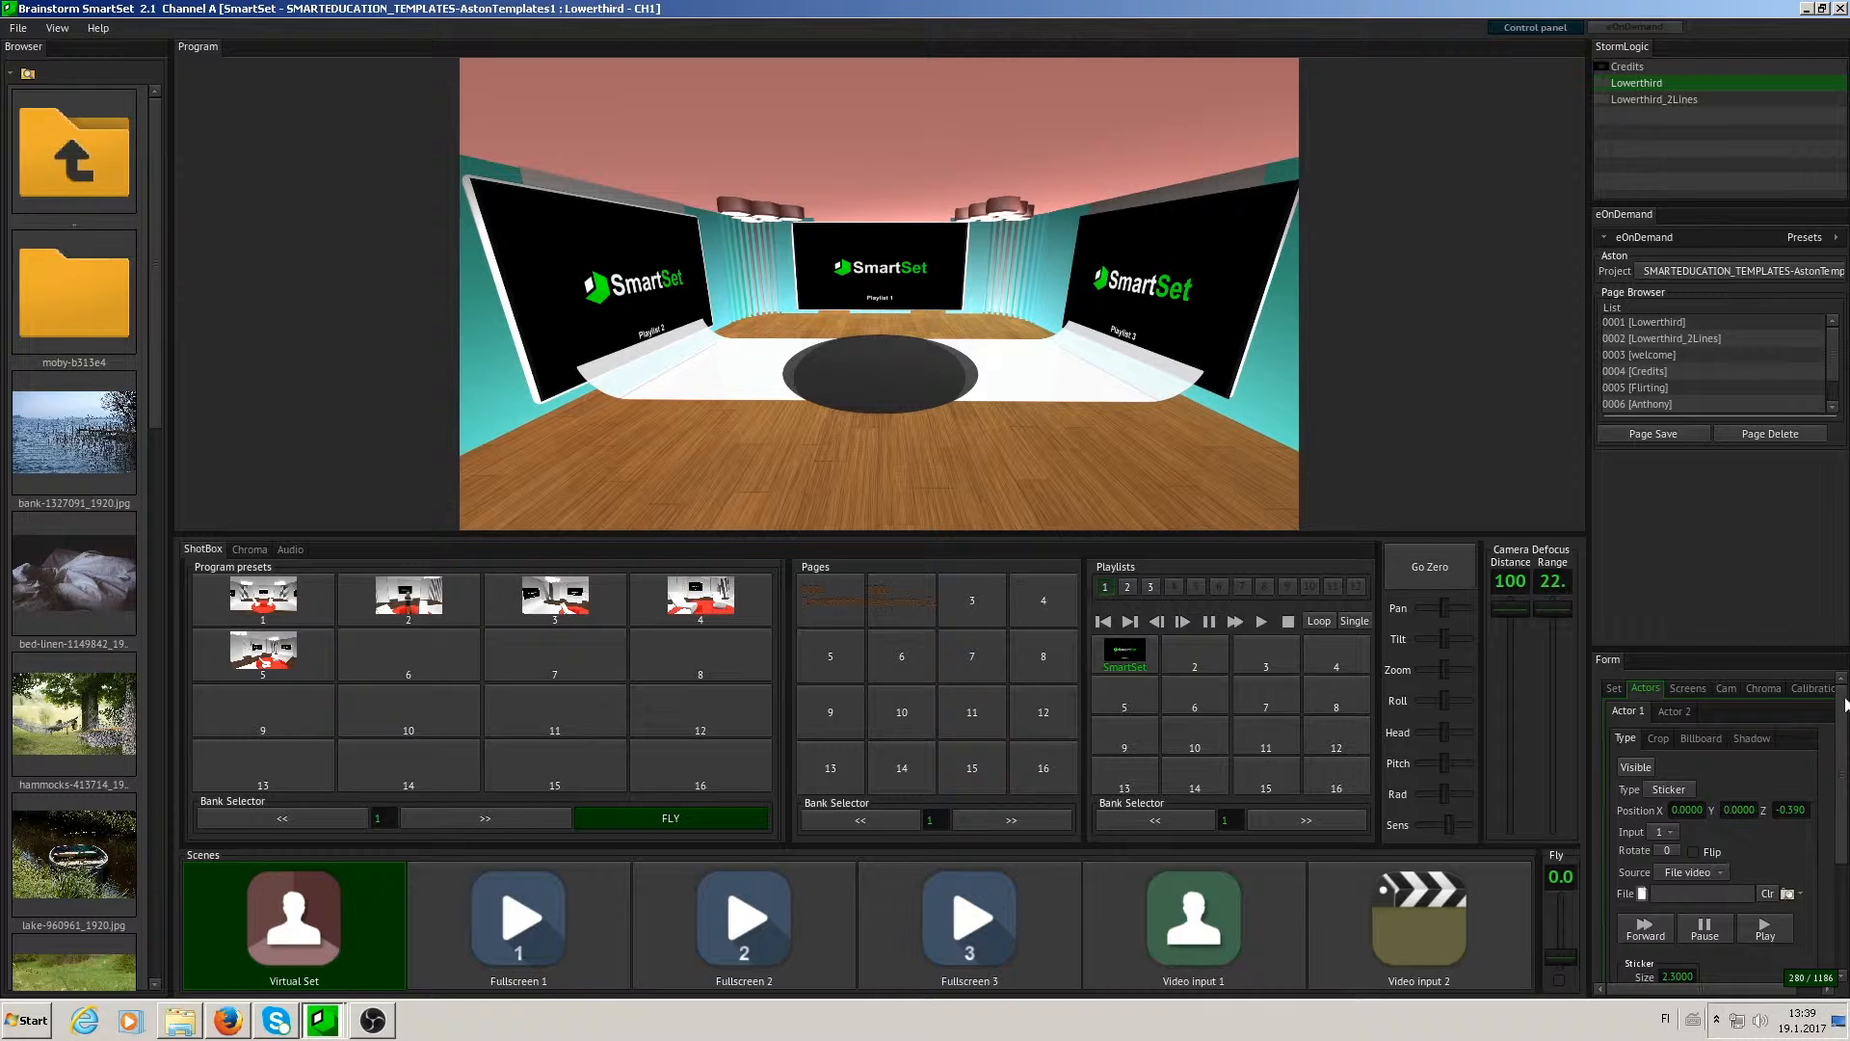
scroll(1845, 707, down, 1)
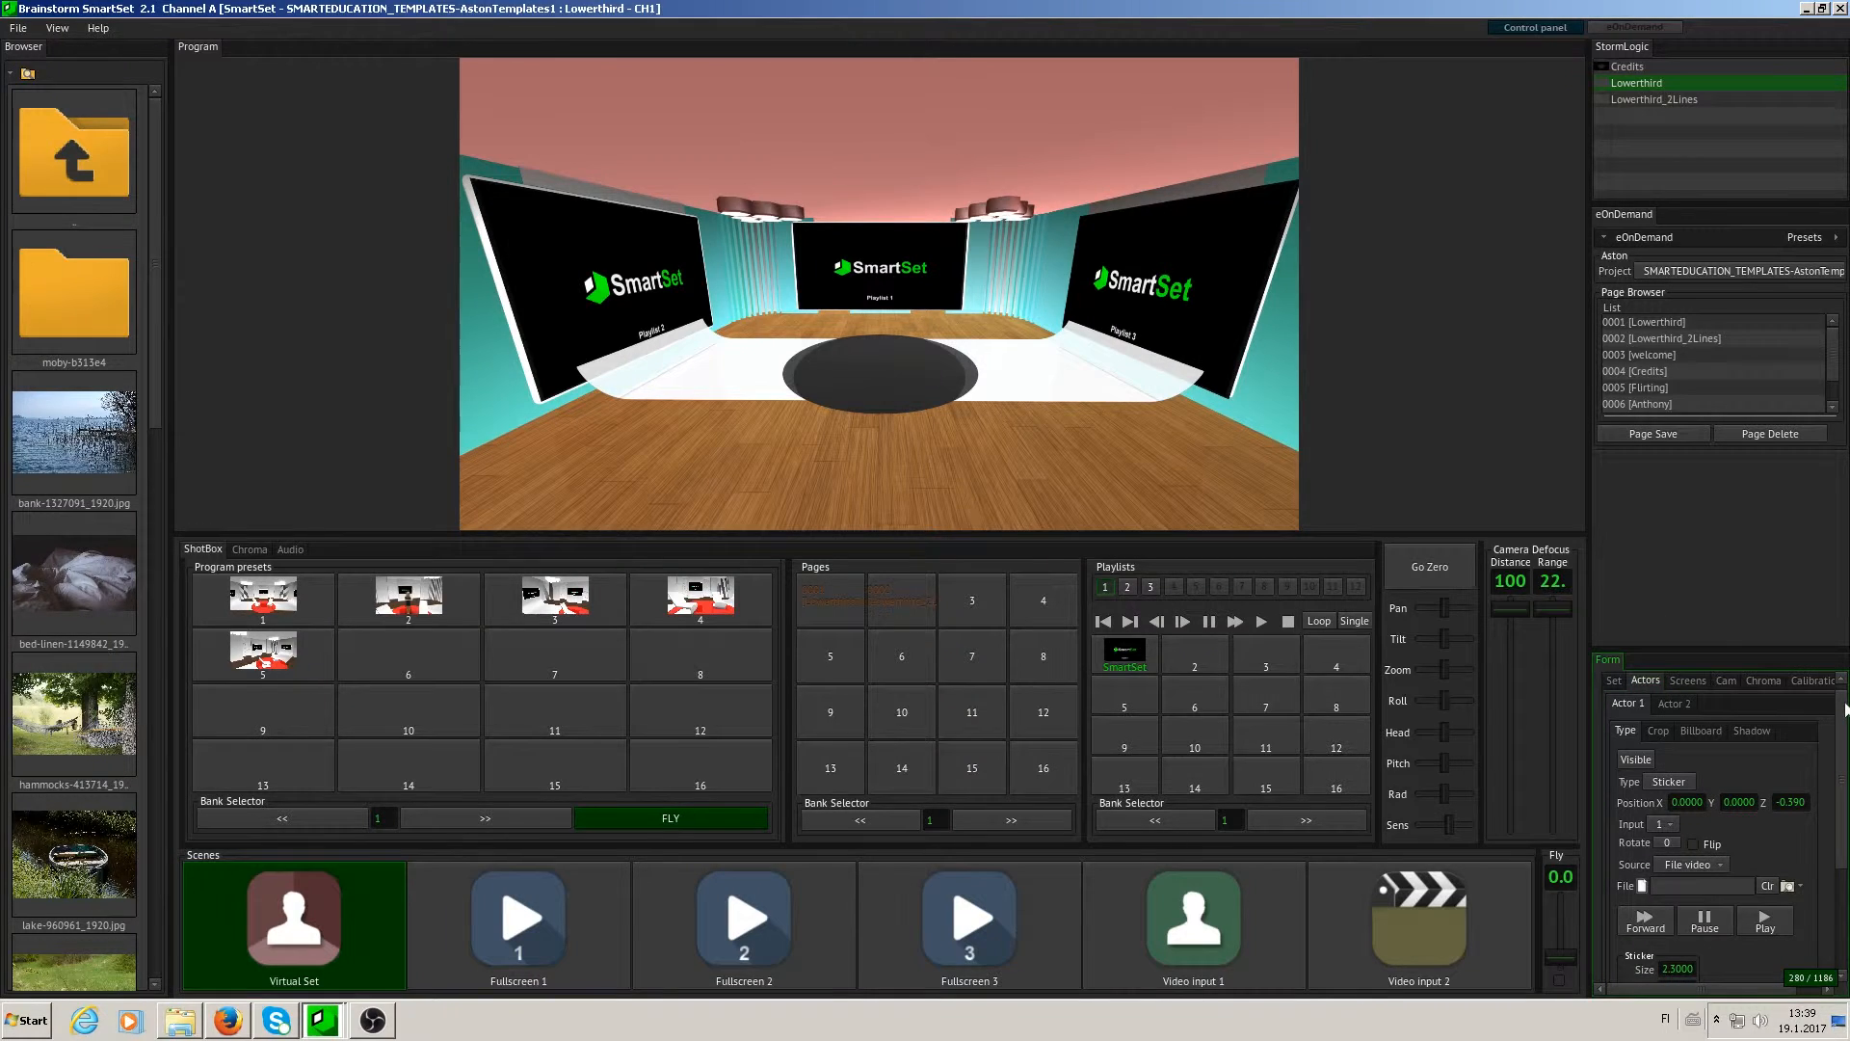
scroll(1846, 710, up, 1)
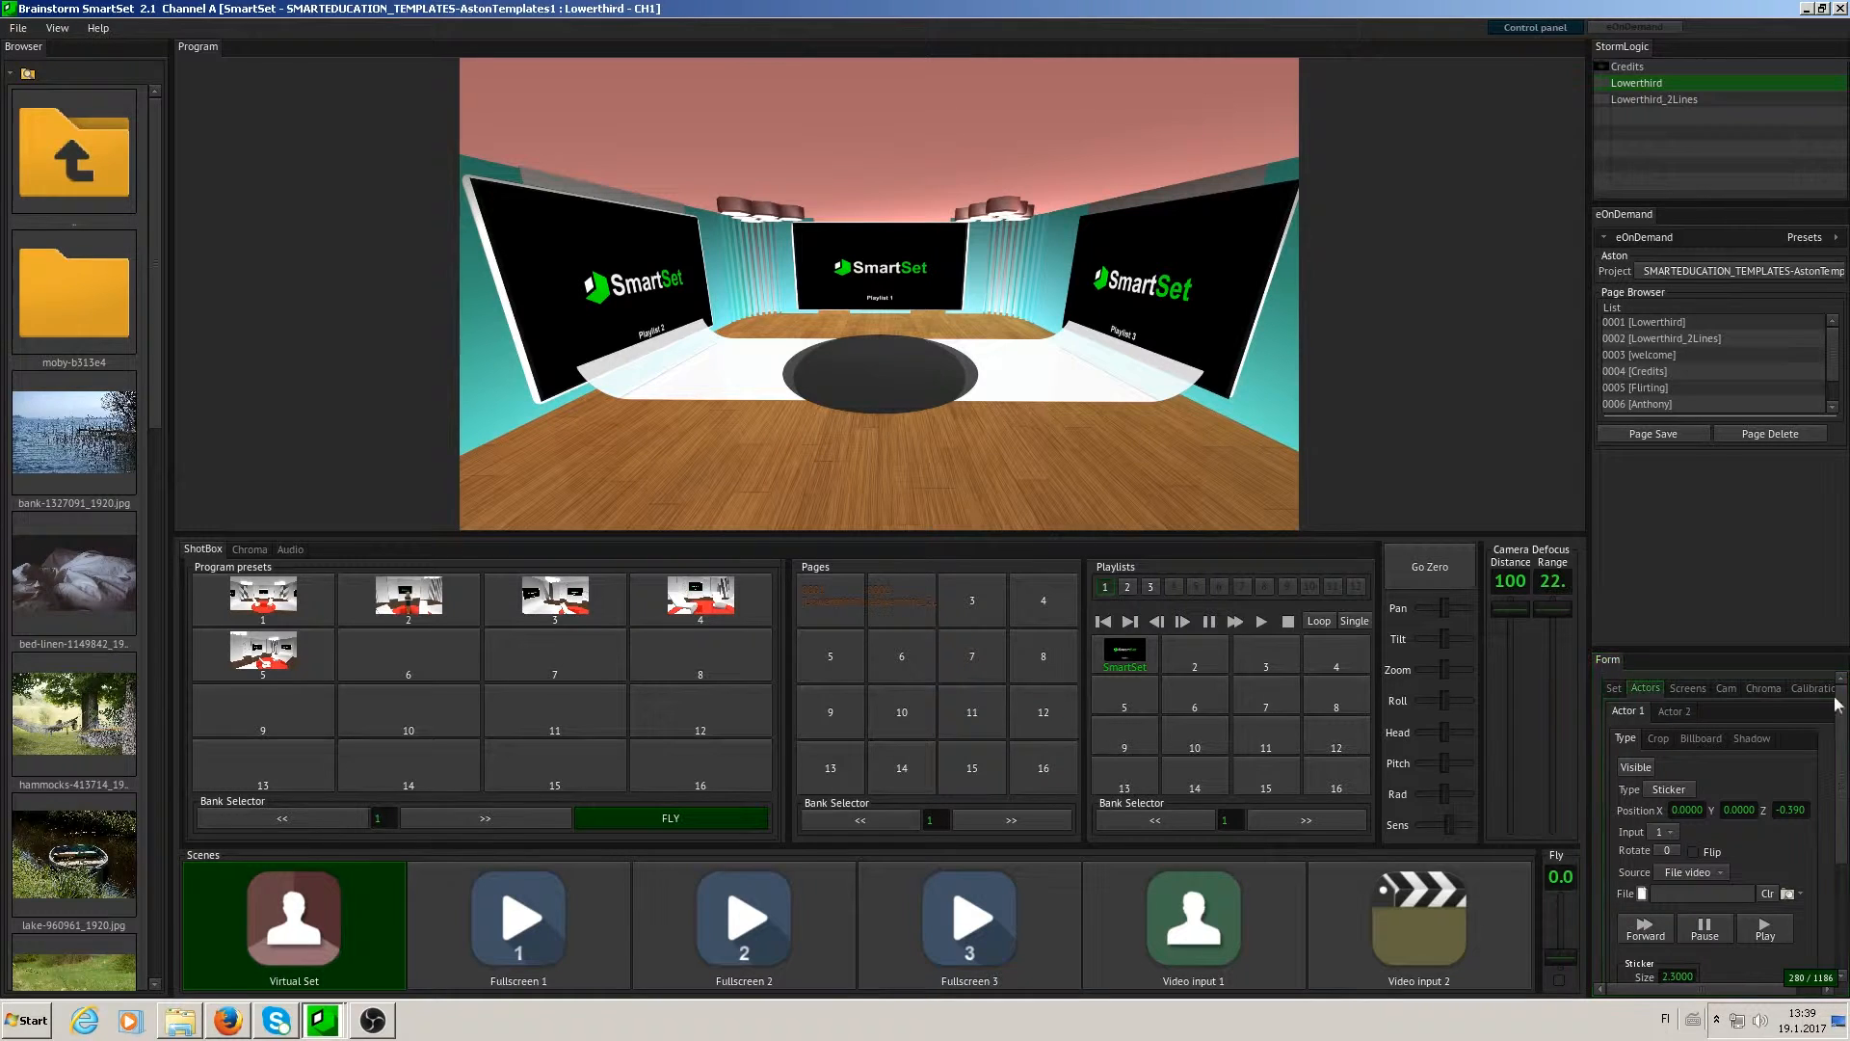
click(1708, 875)
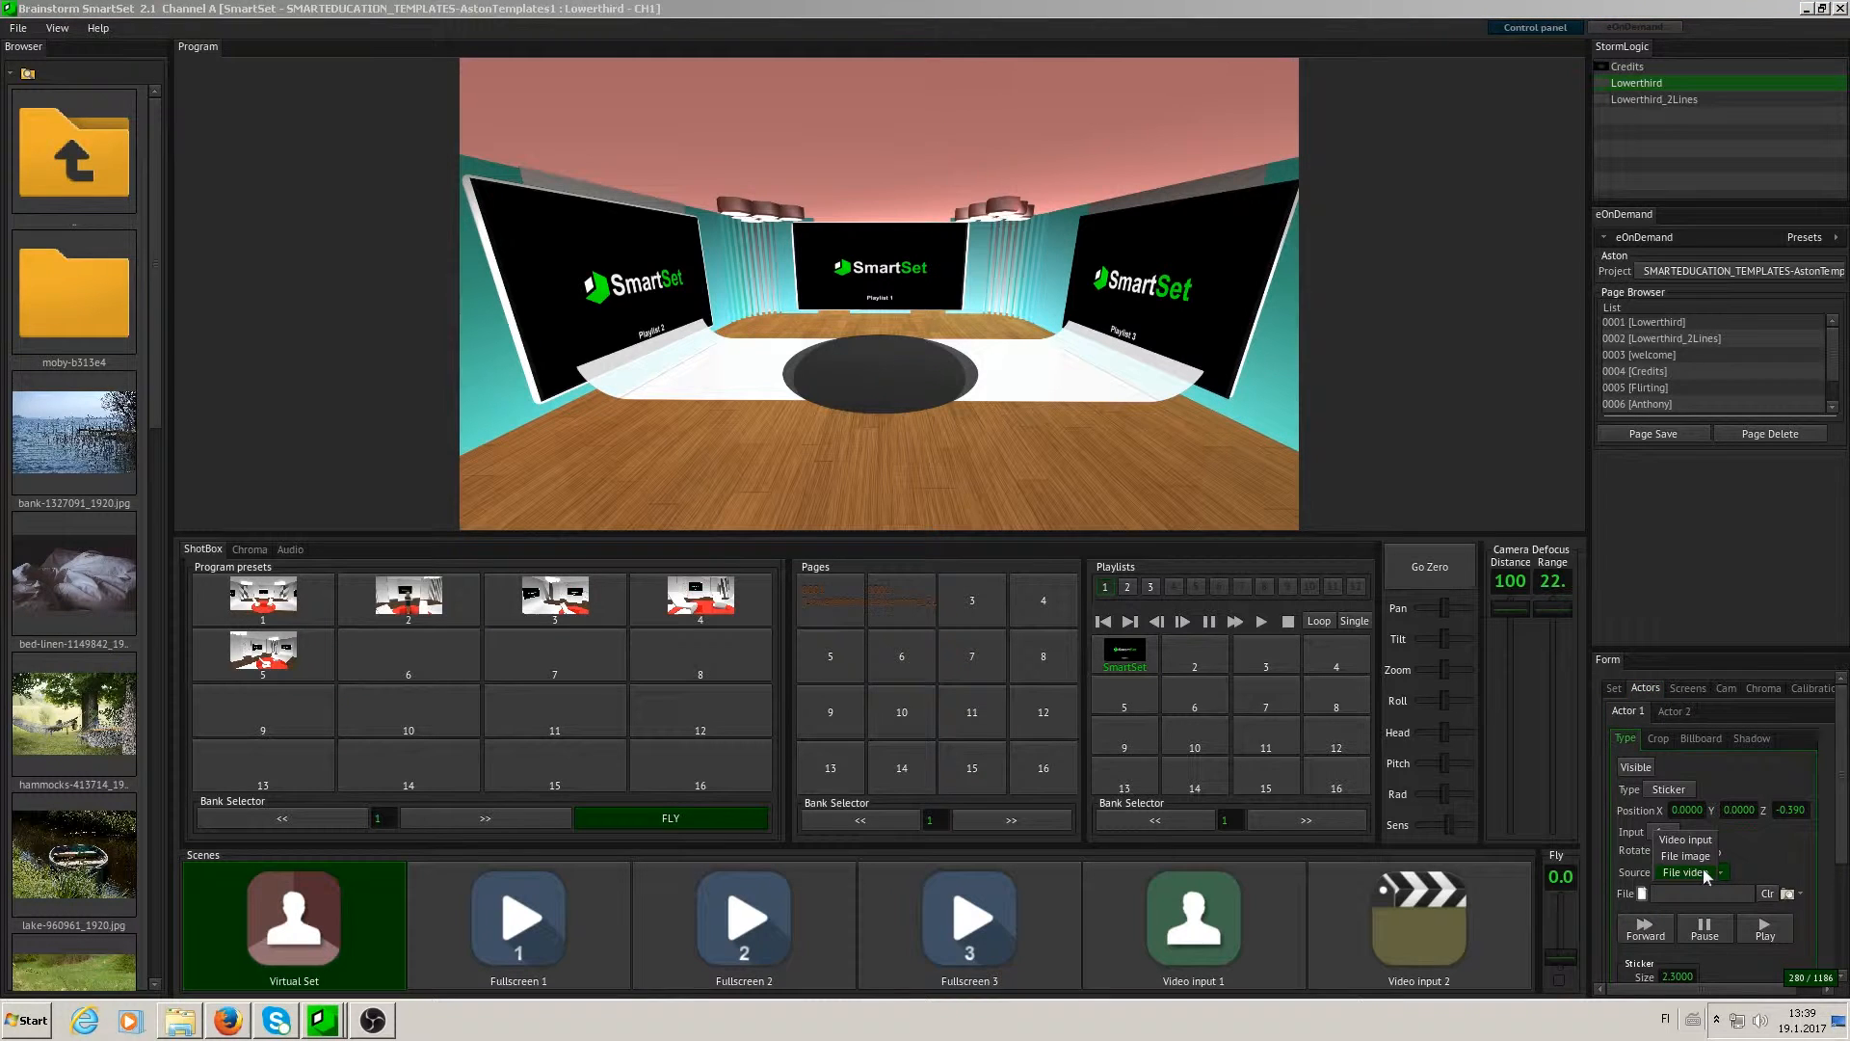
click(1692, 872)
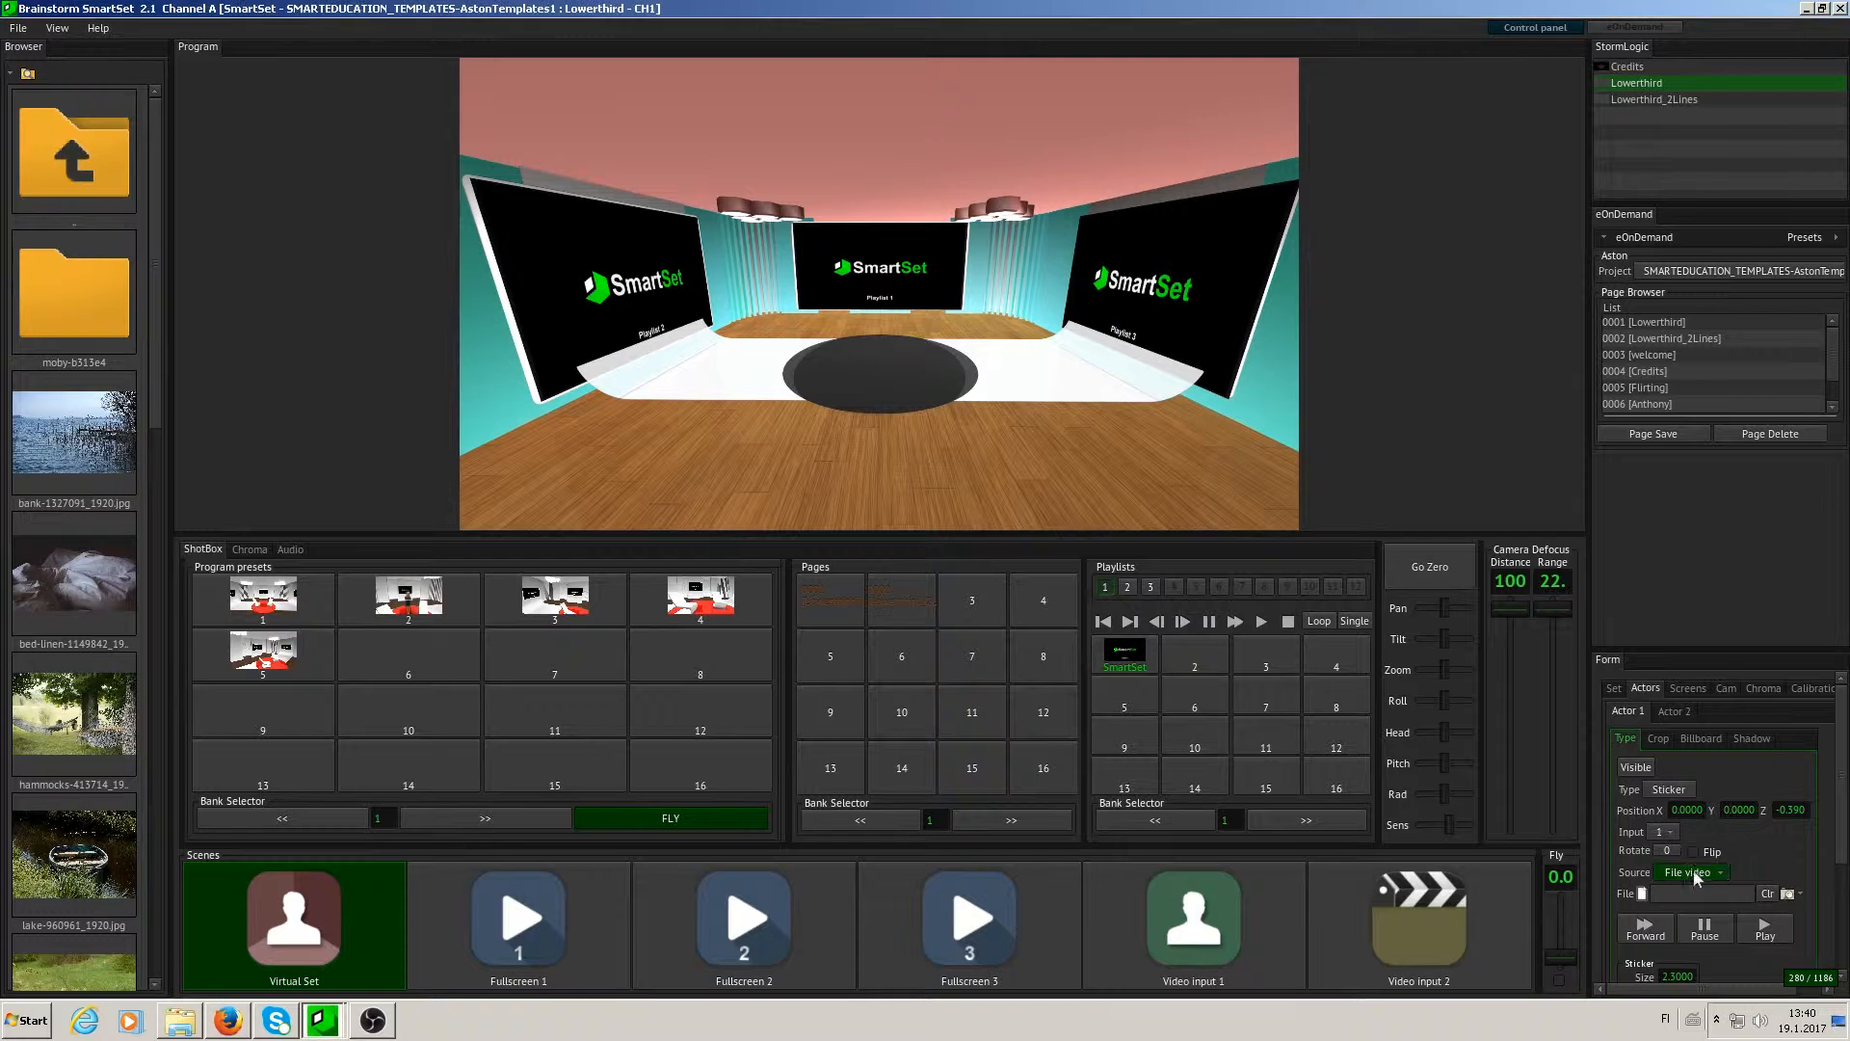
- Make Actor 1 visible in the set, bring the camera closer and set the actor's Z position to -0.200
click(1637, 768)
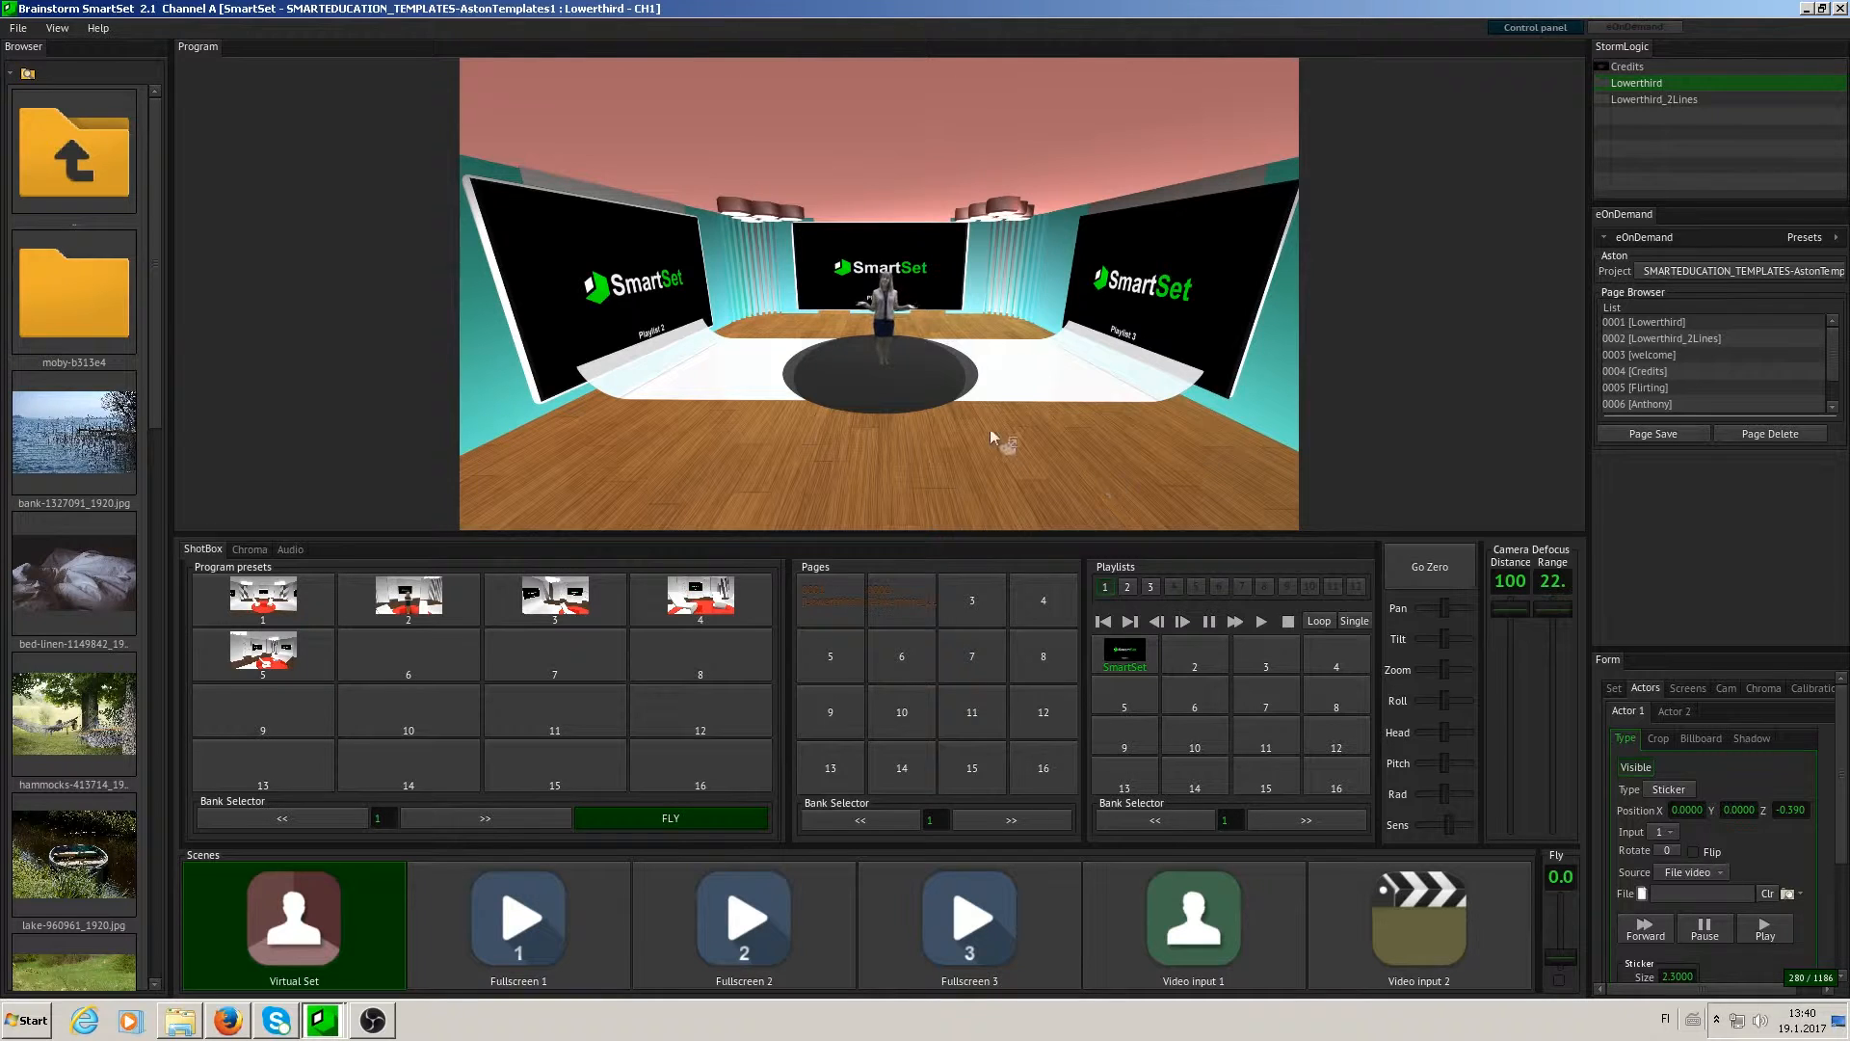
drag(919, 227, 960, 266)
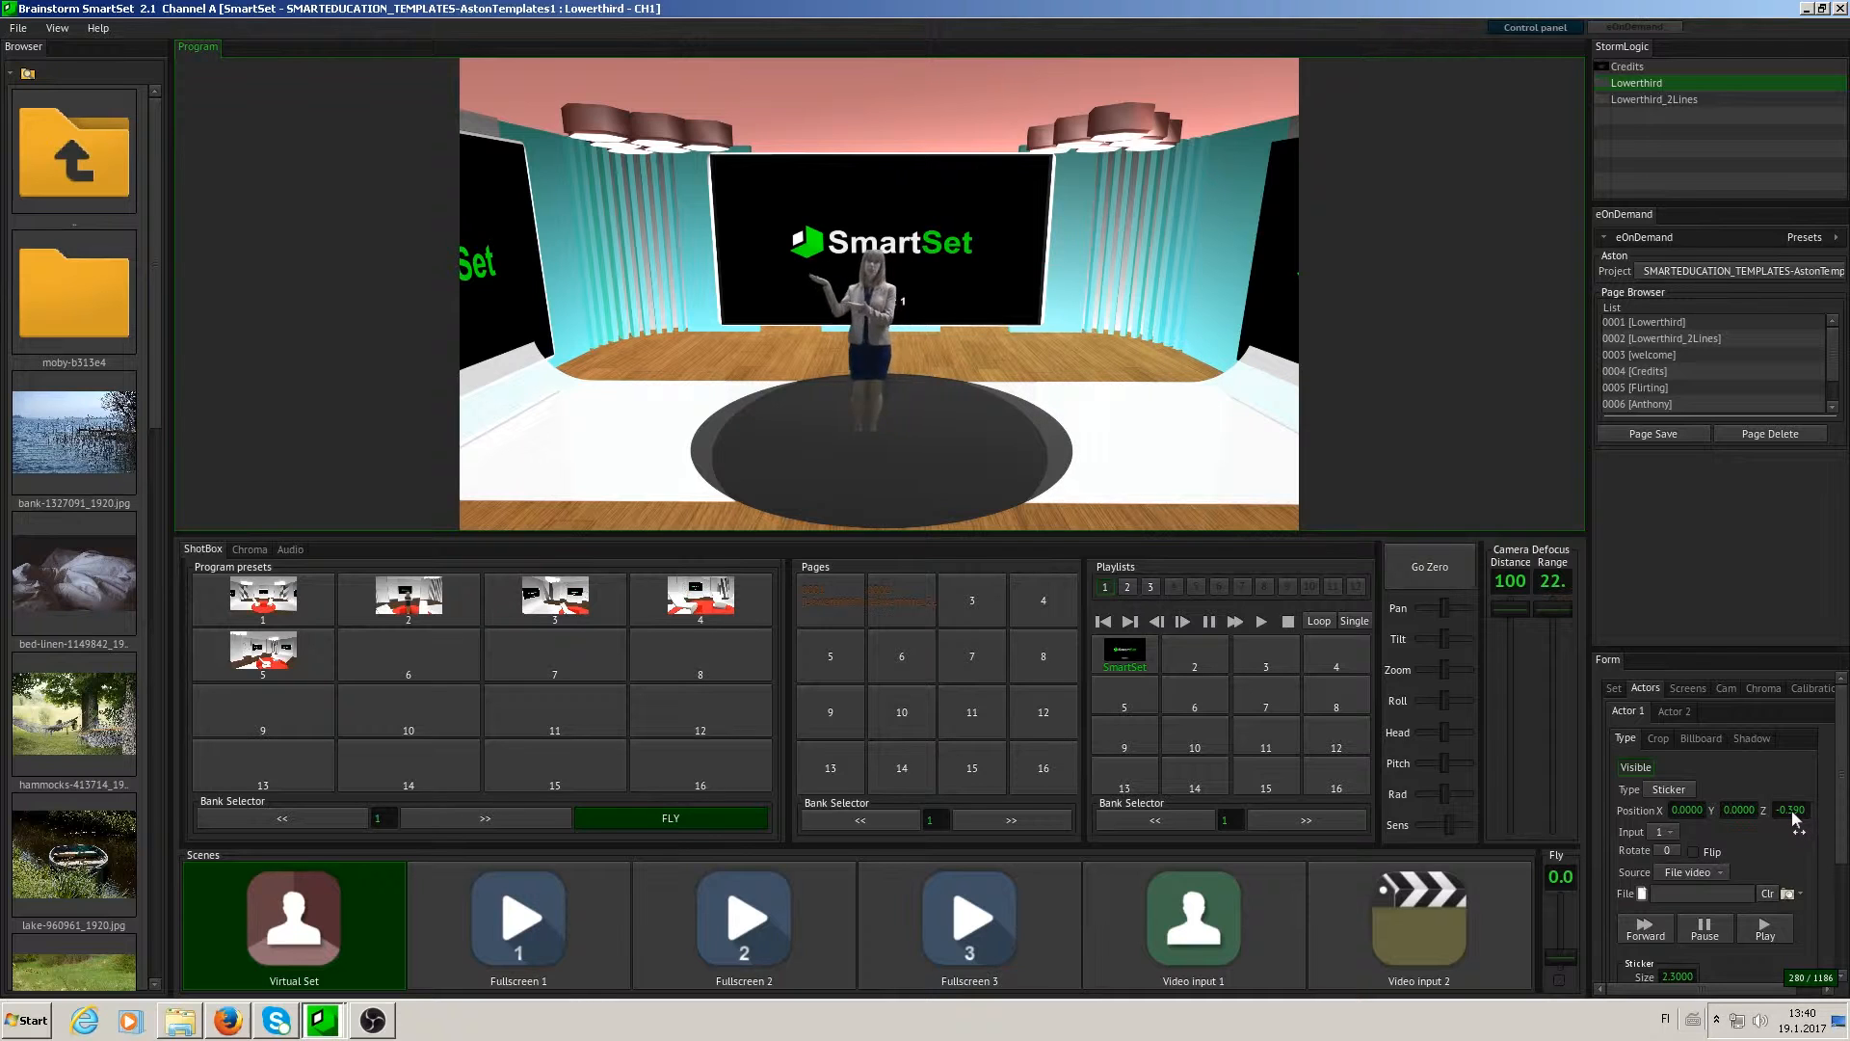
drag(1792, 811, 1811, 811)
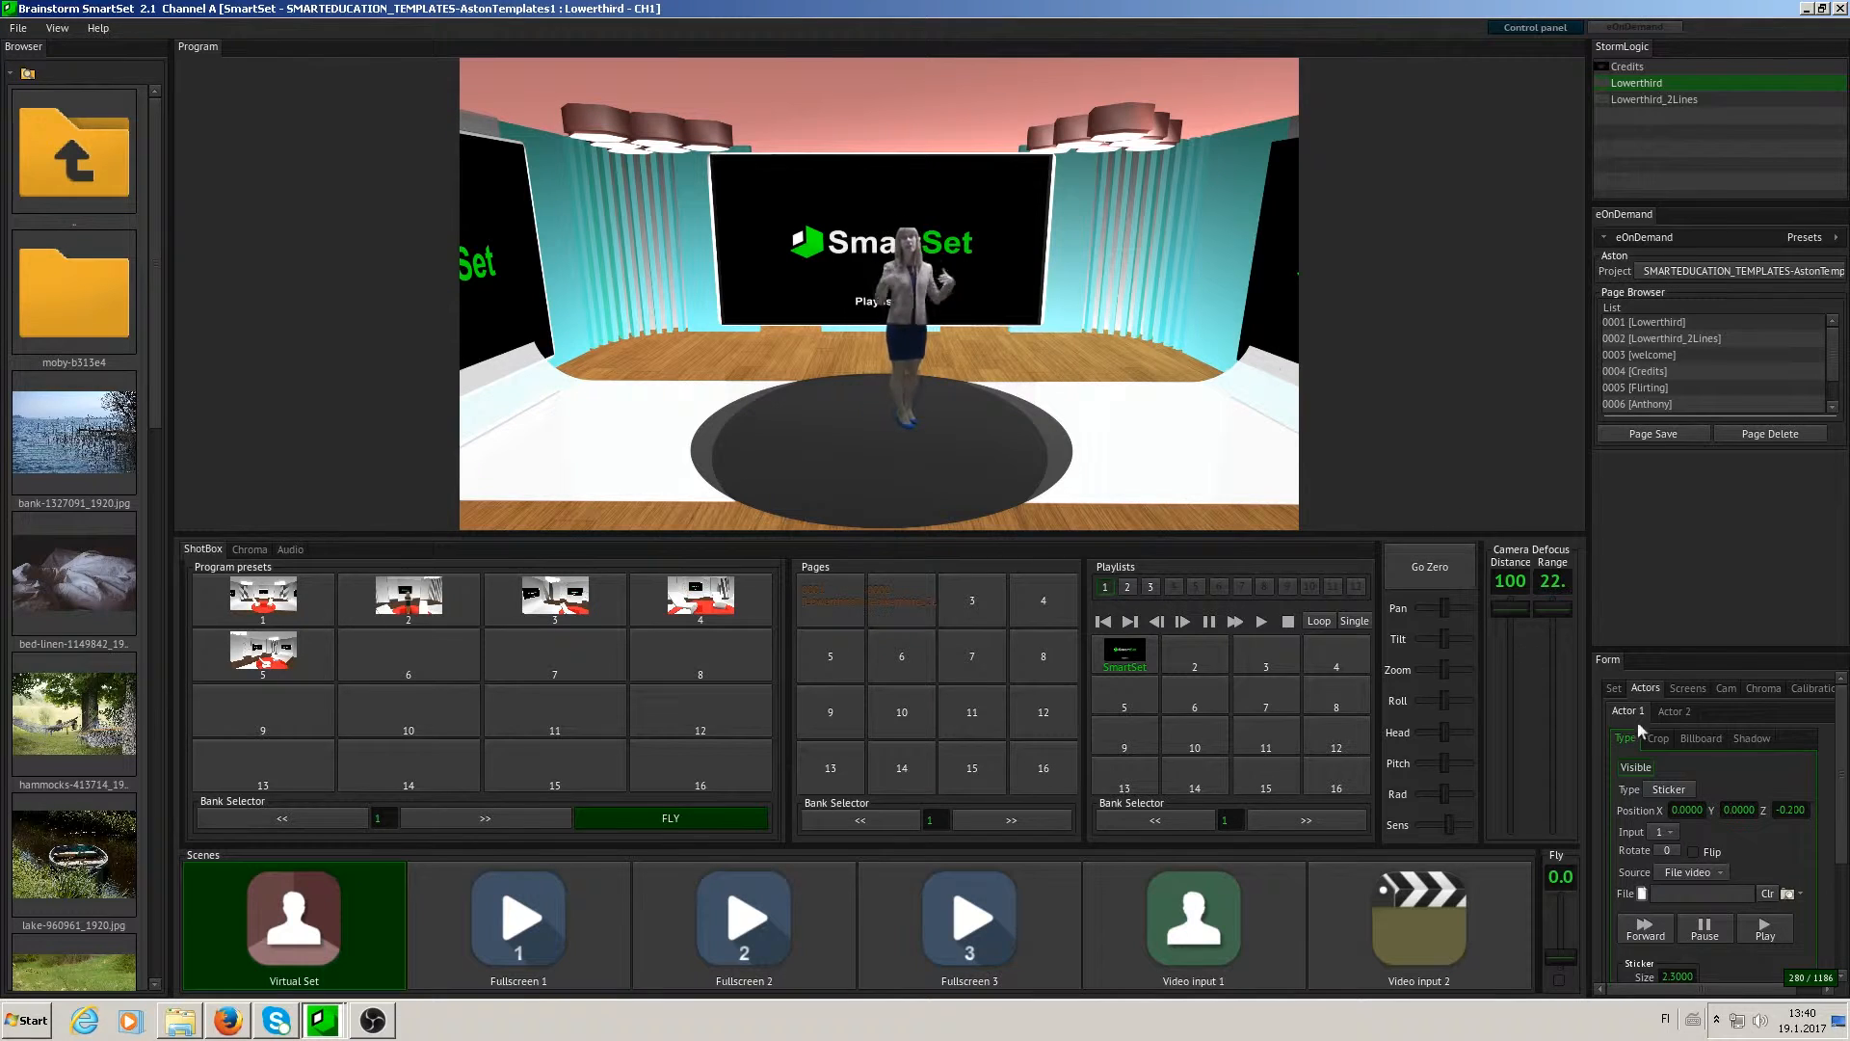
- Crop Actor 1 to left 0.0753, right 0.8395, bottom 0.0000 and top 1.0000
click(1661, 733)
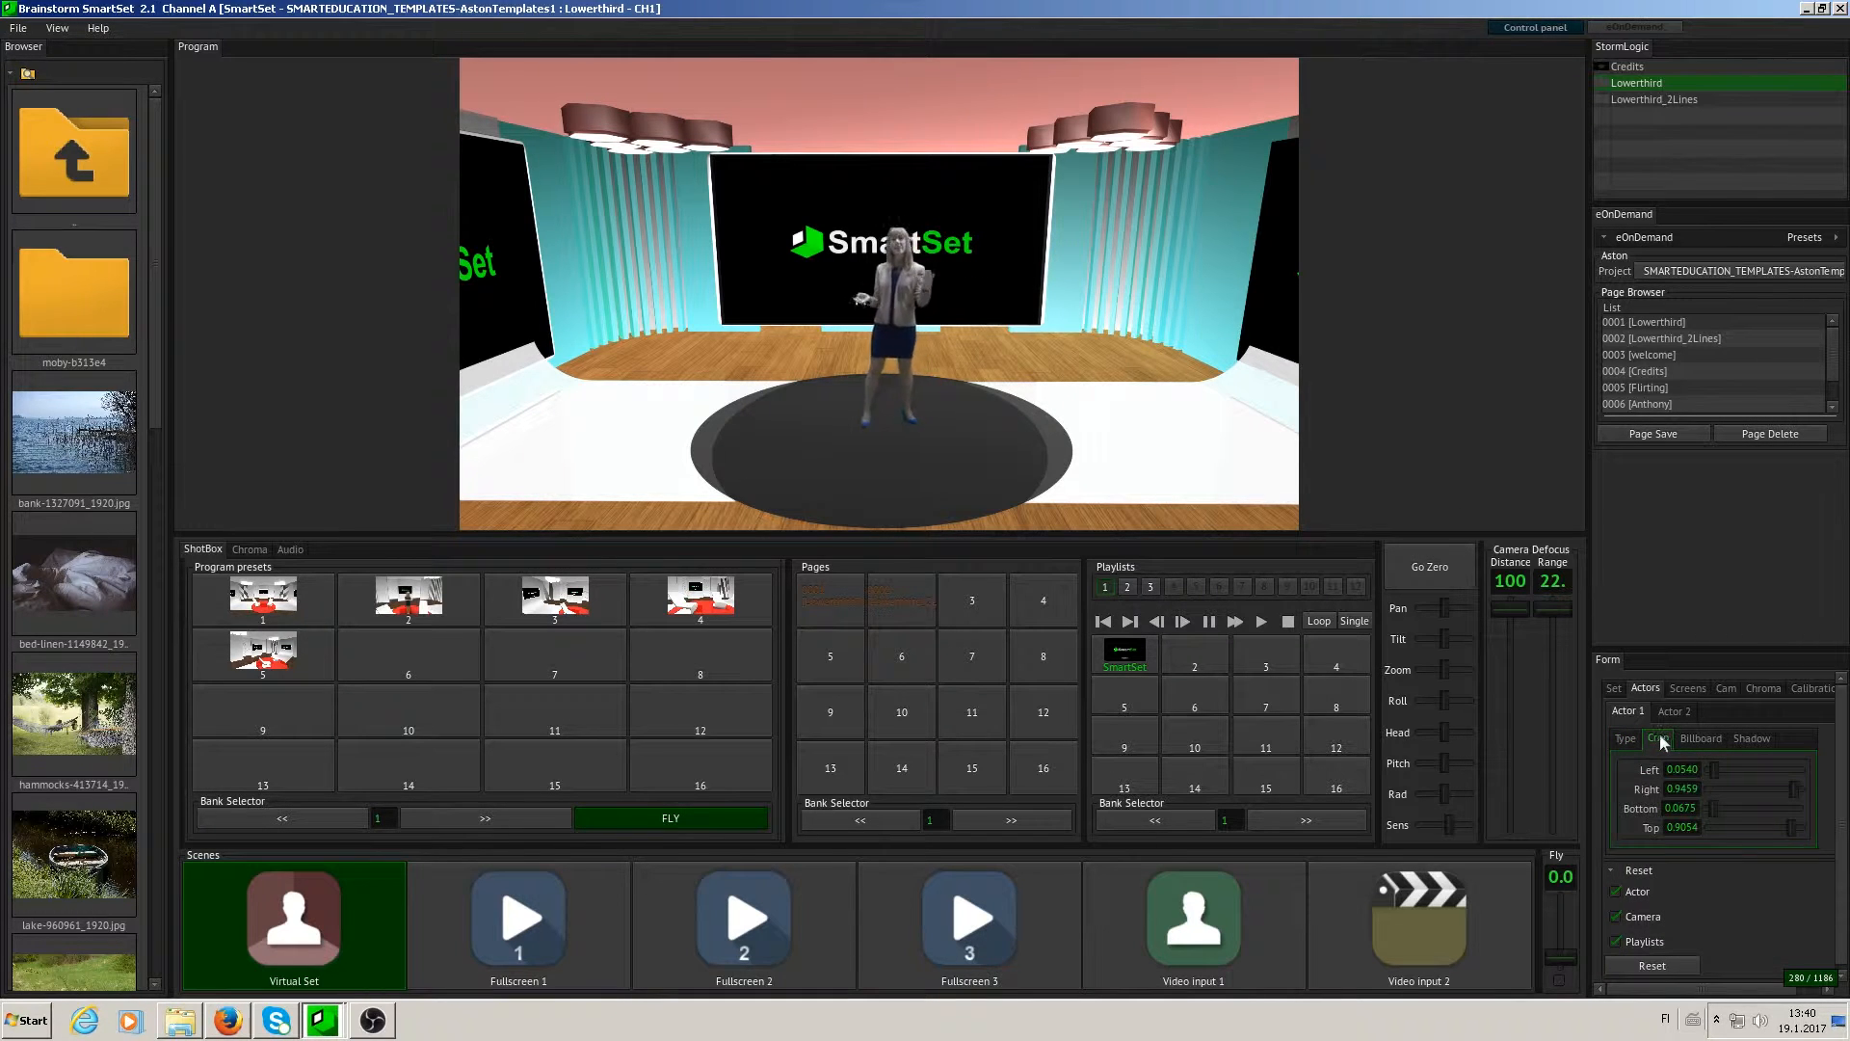
drag(1708, 769, 1784, 792)
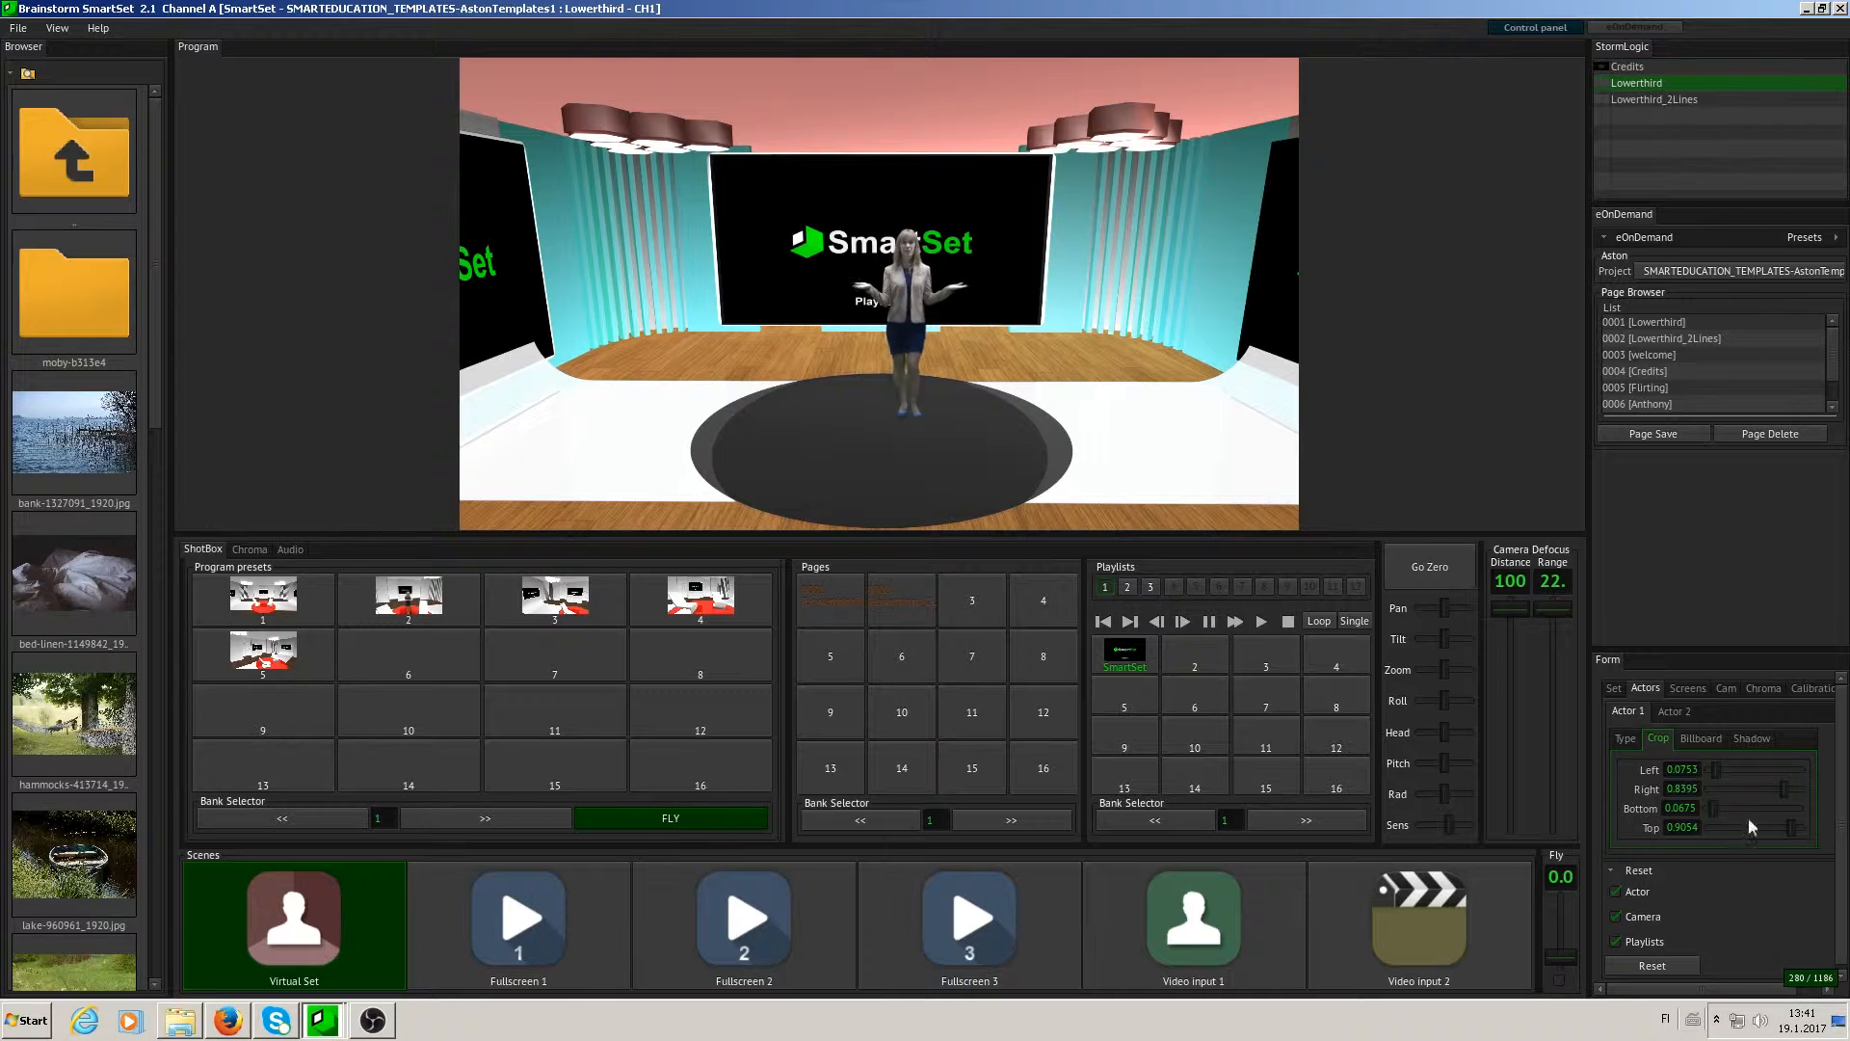
drag(1790, 833, 1824, 831)
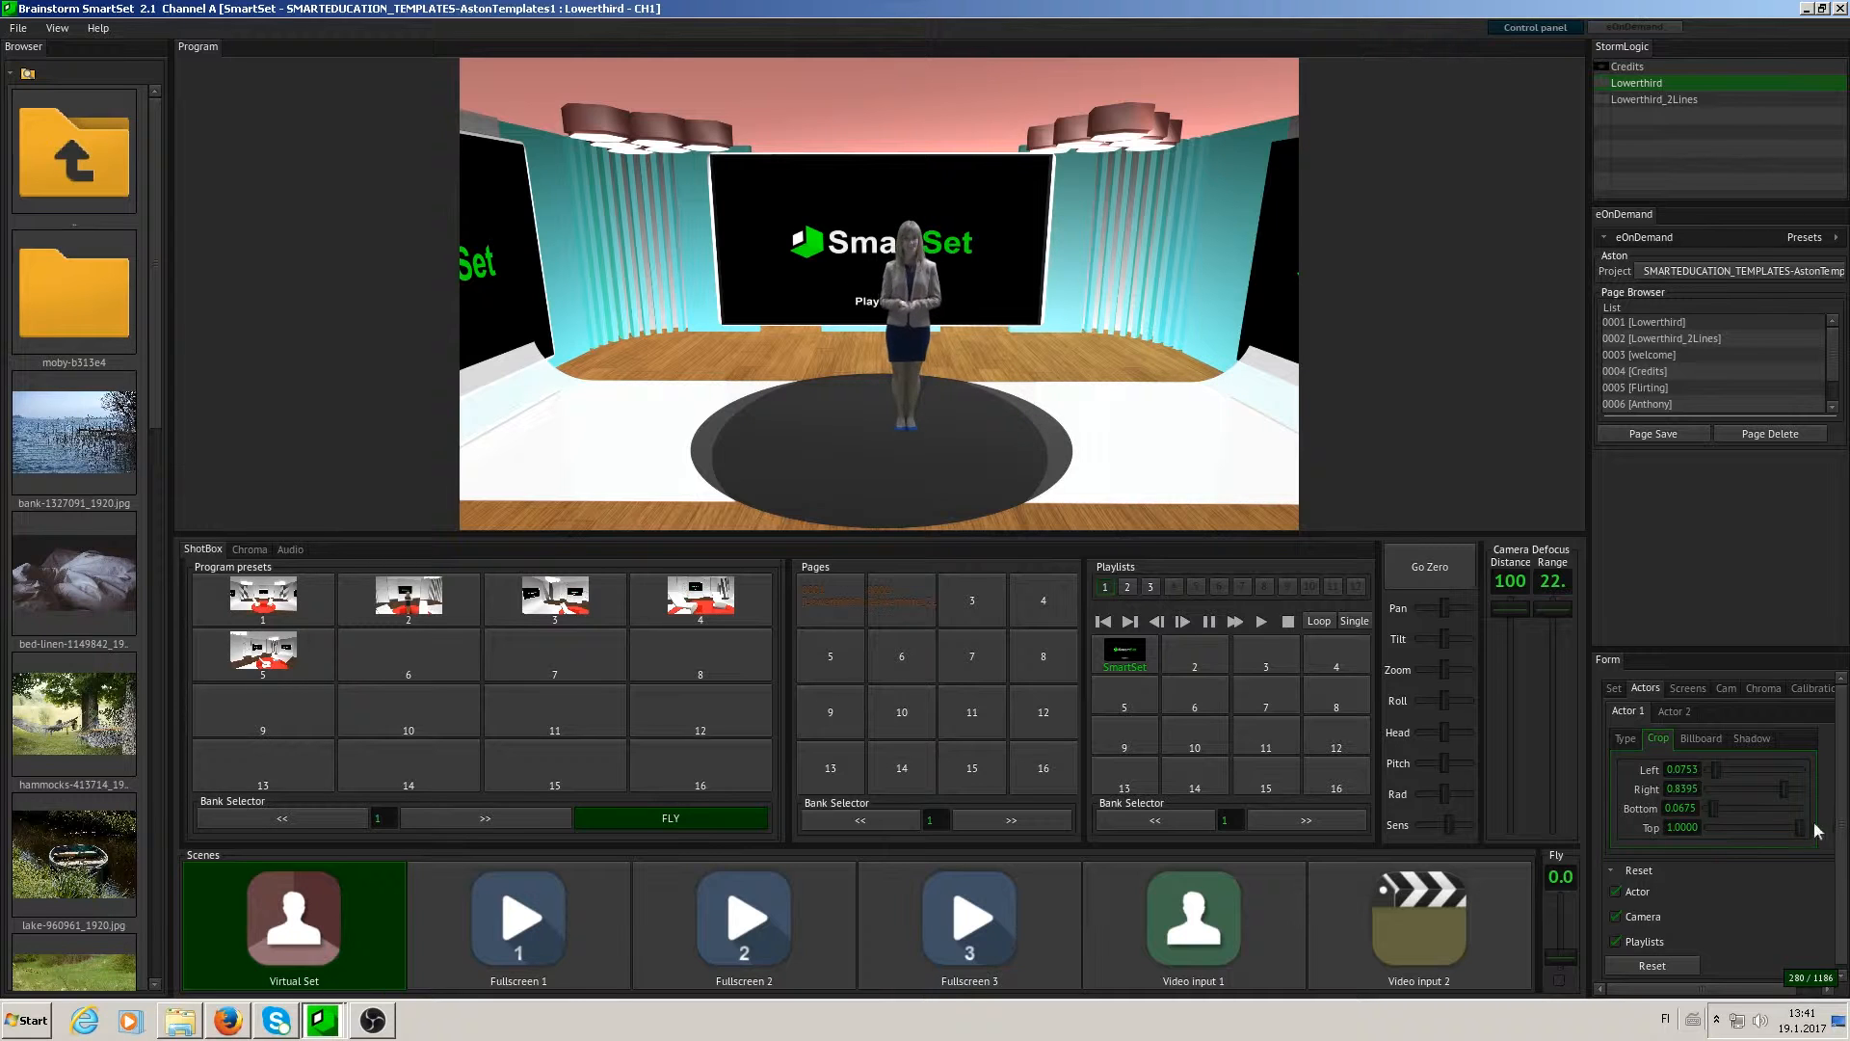
drag(1712, 808, 1681, 826)
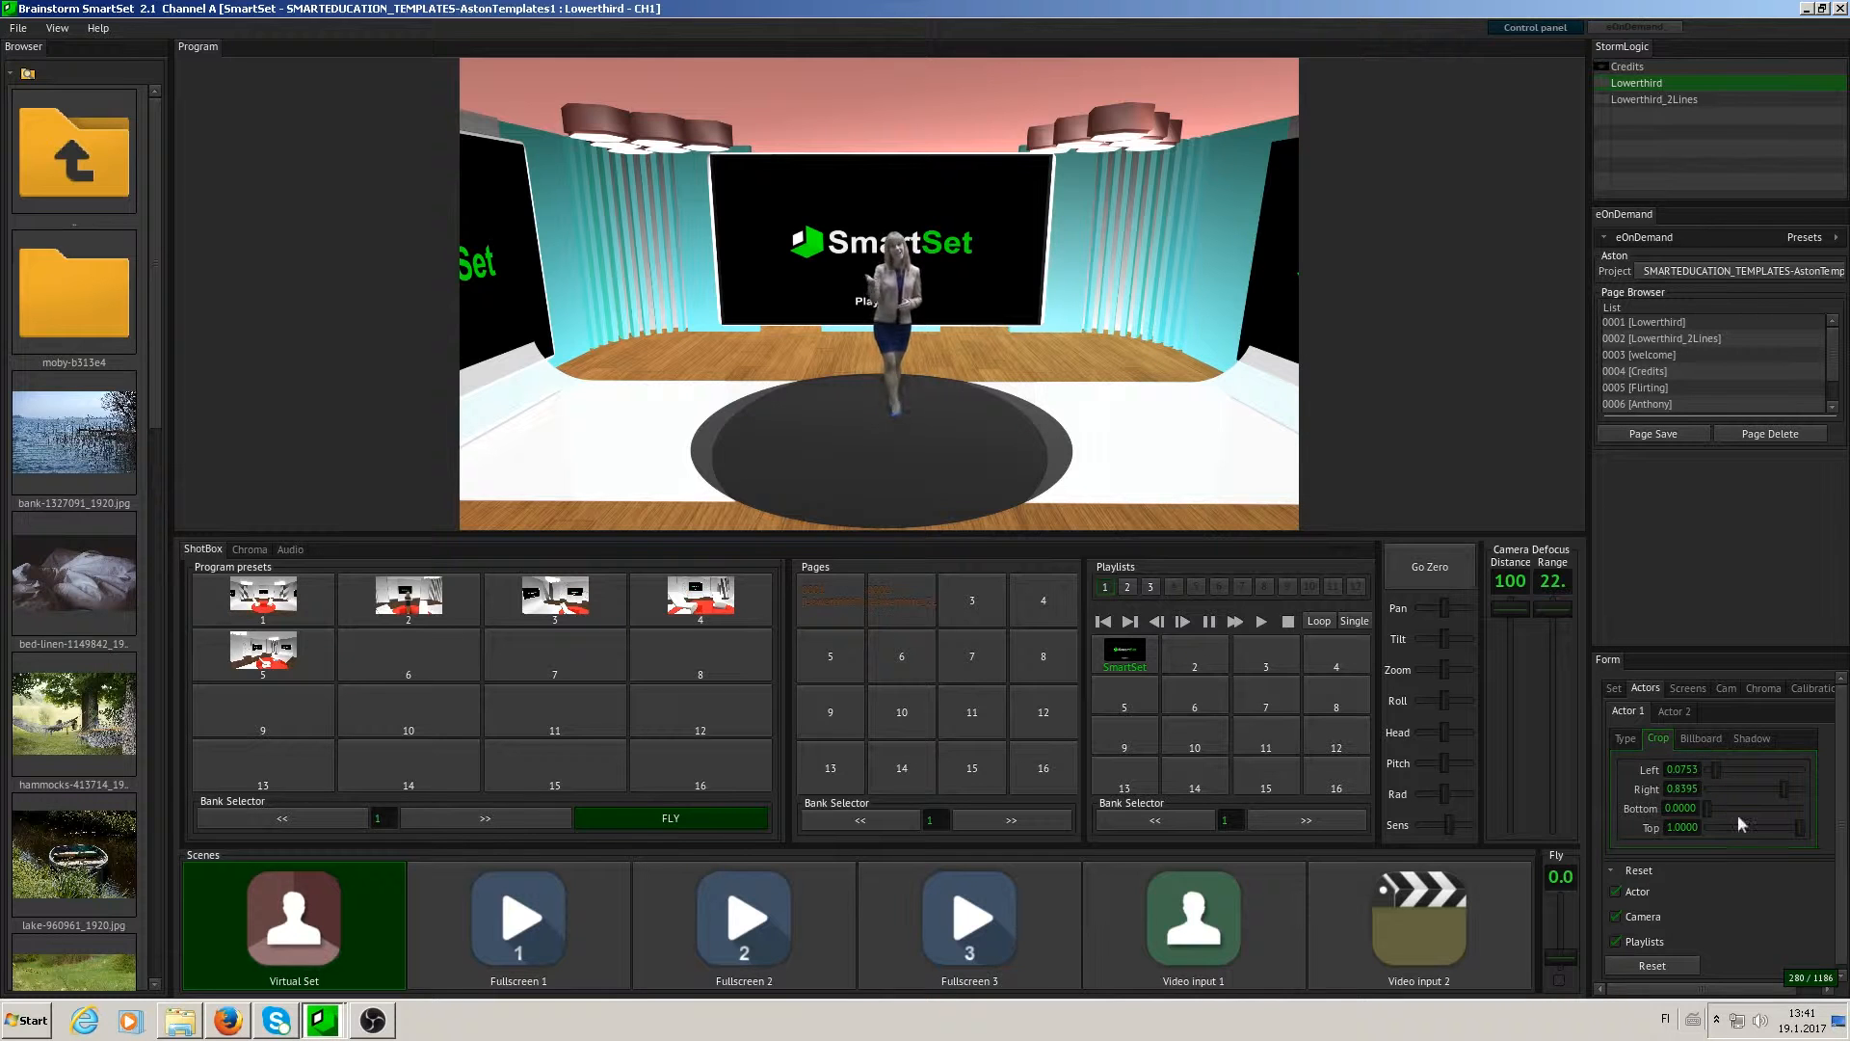
- Move Actor 1 further back in the set along Y and review its cast shadow settings
click(1761, 734)
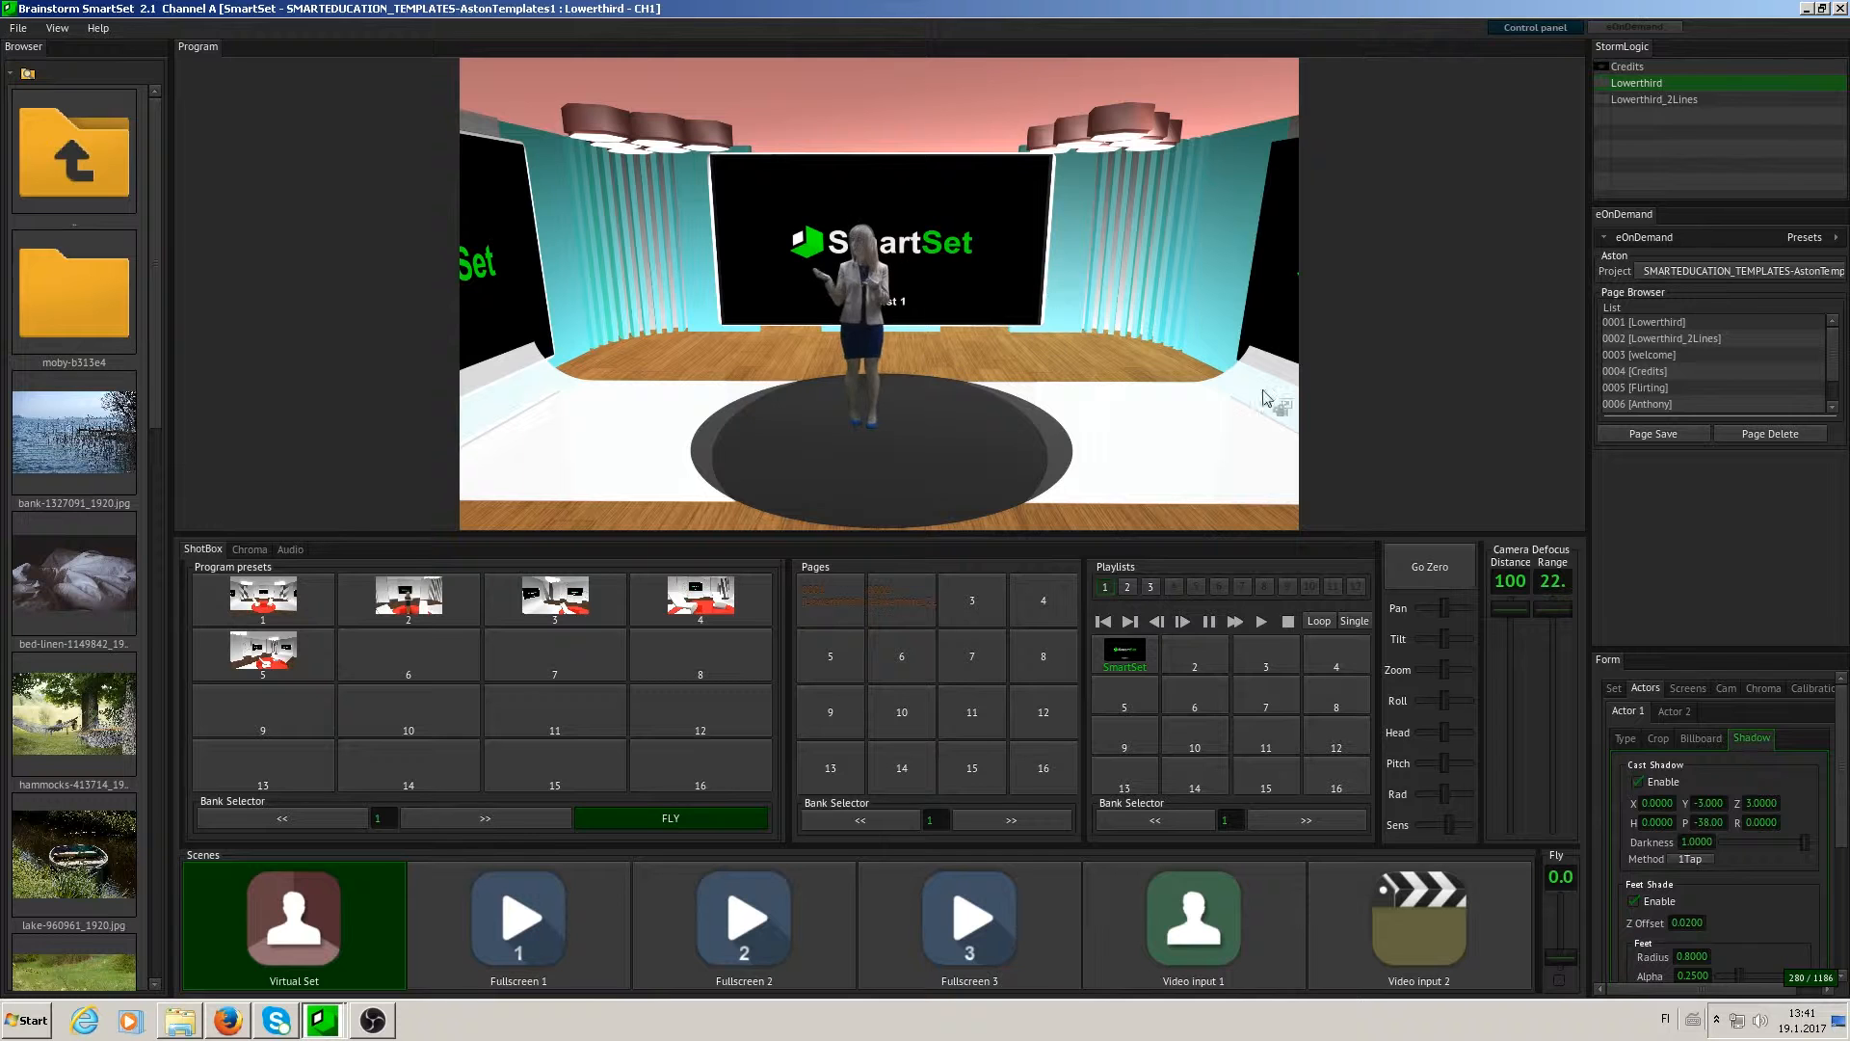
click(1634, 736)
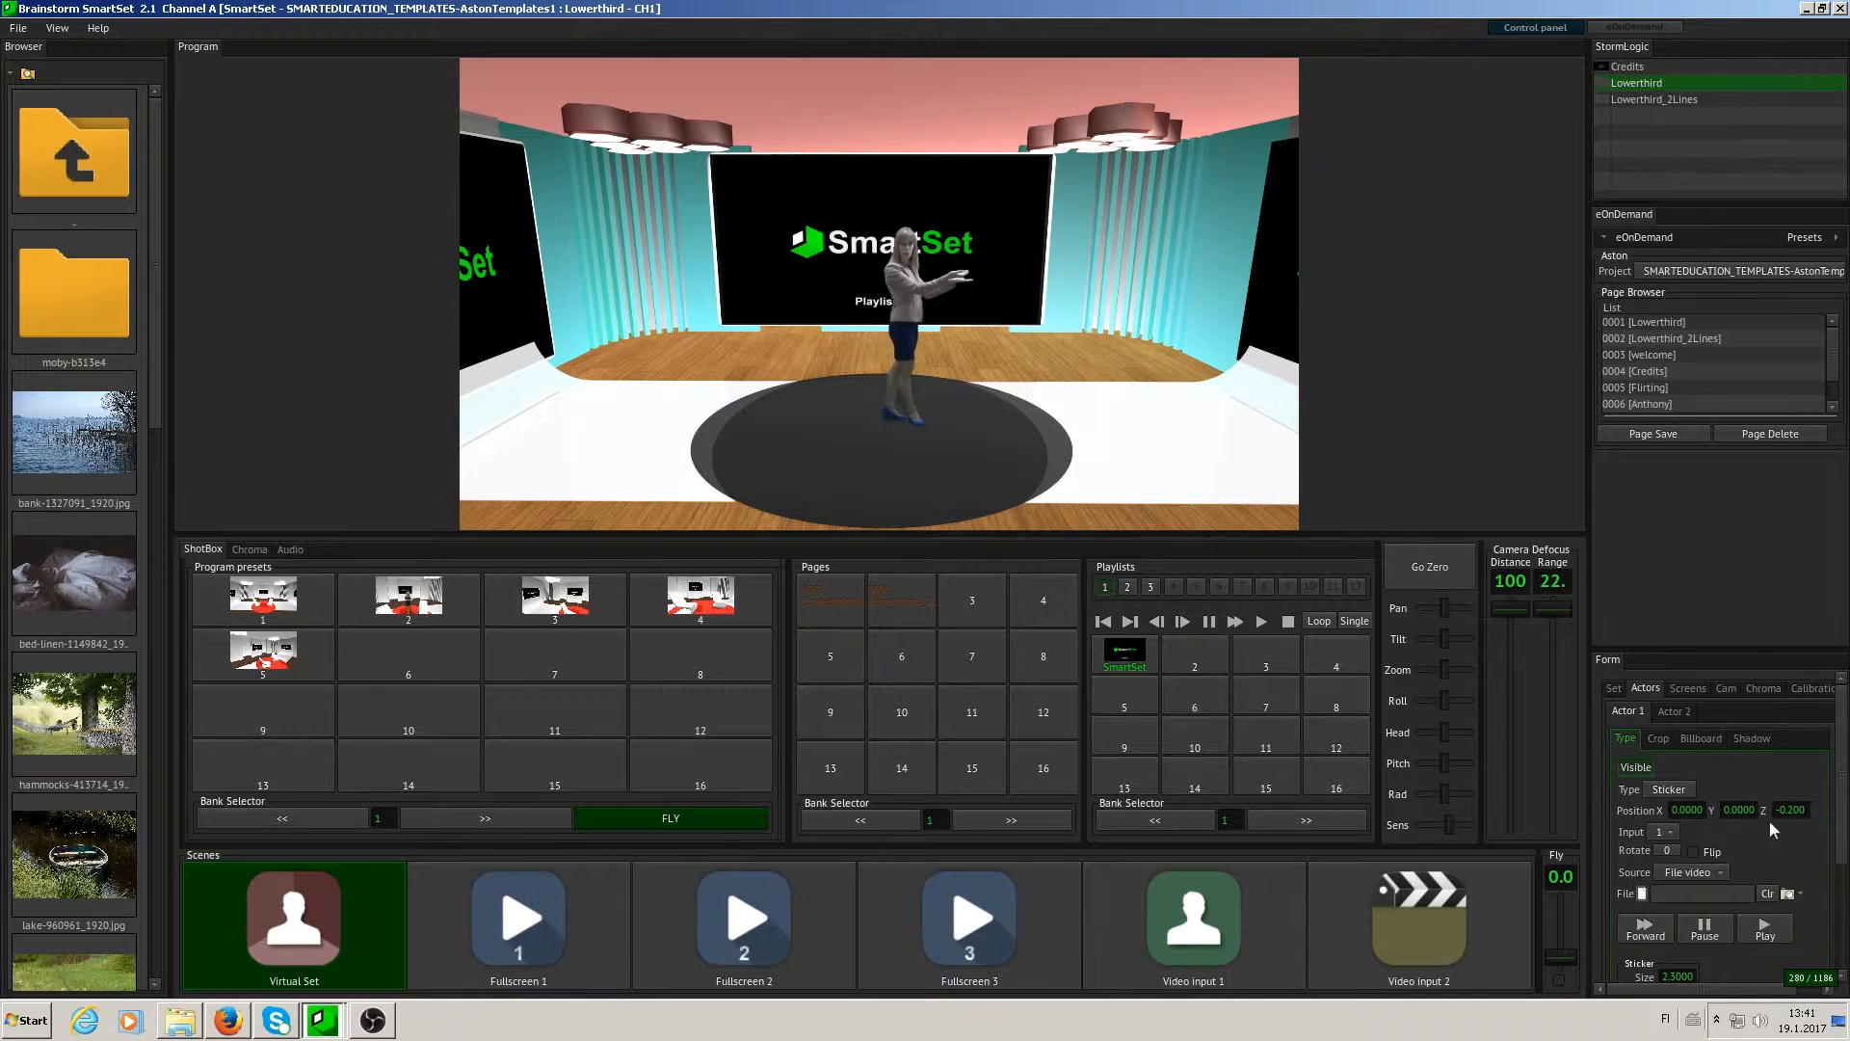
drag(1739, 813, 1820, 812)
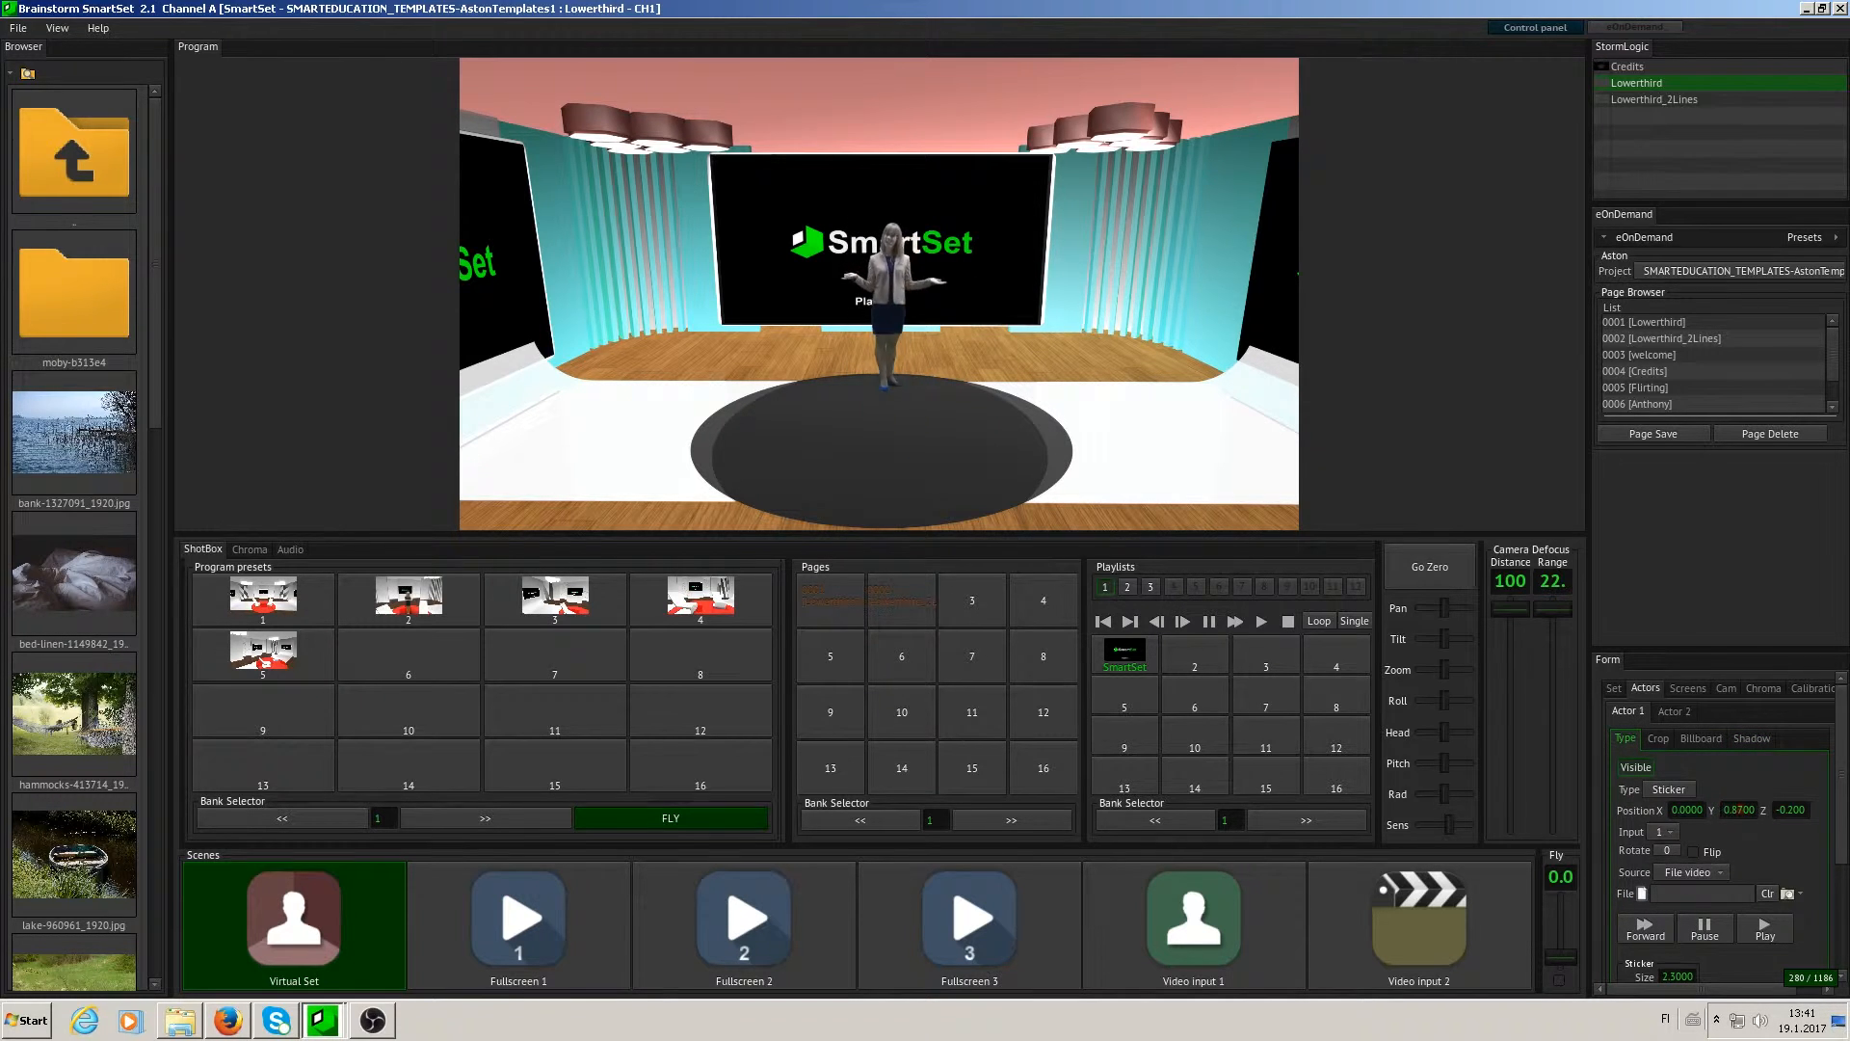
click(1752, 738)
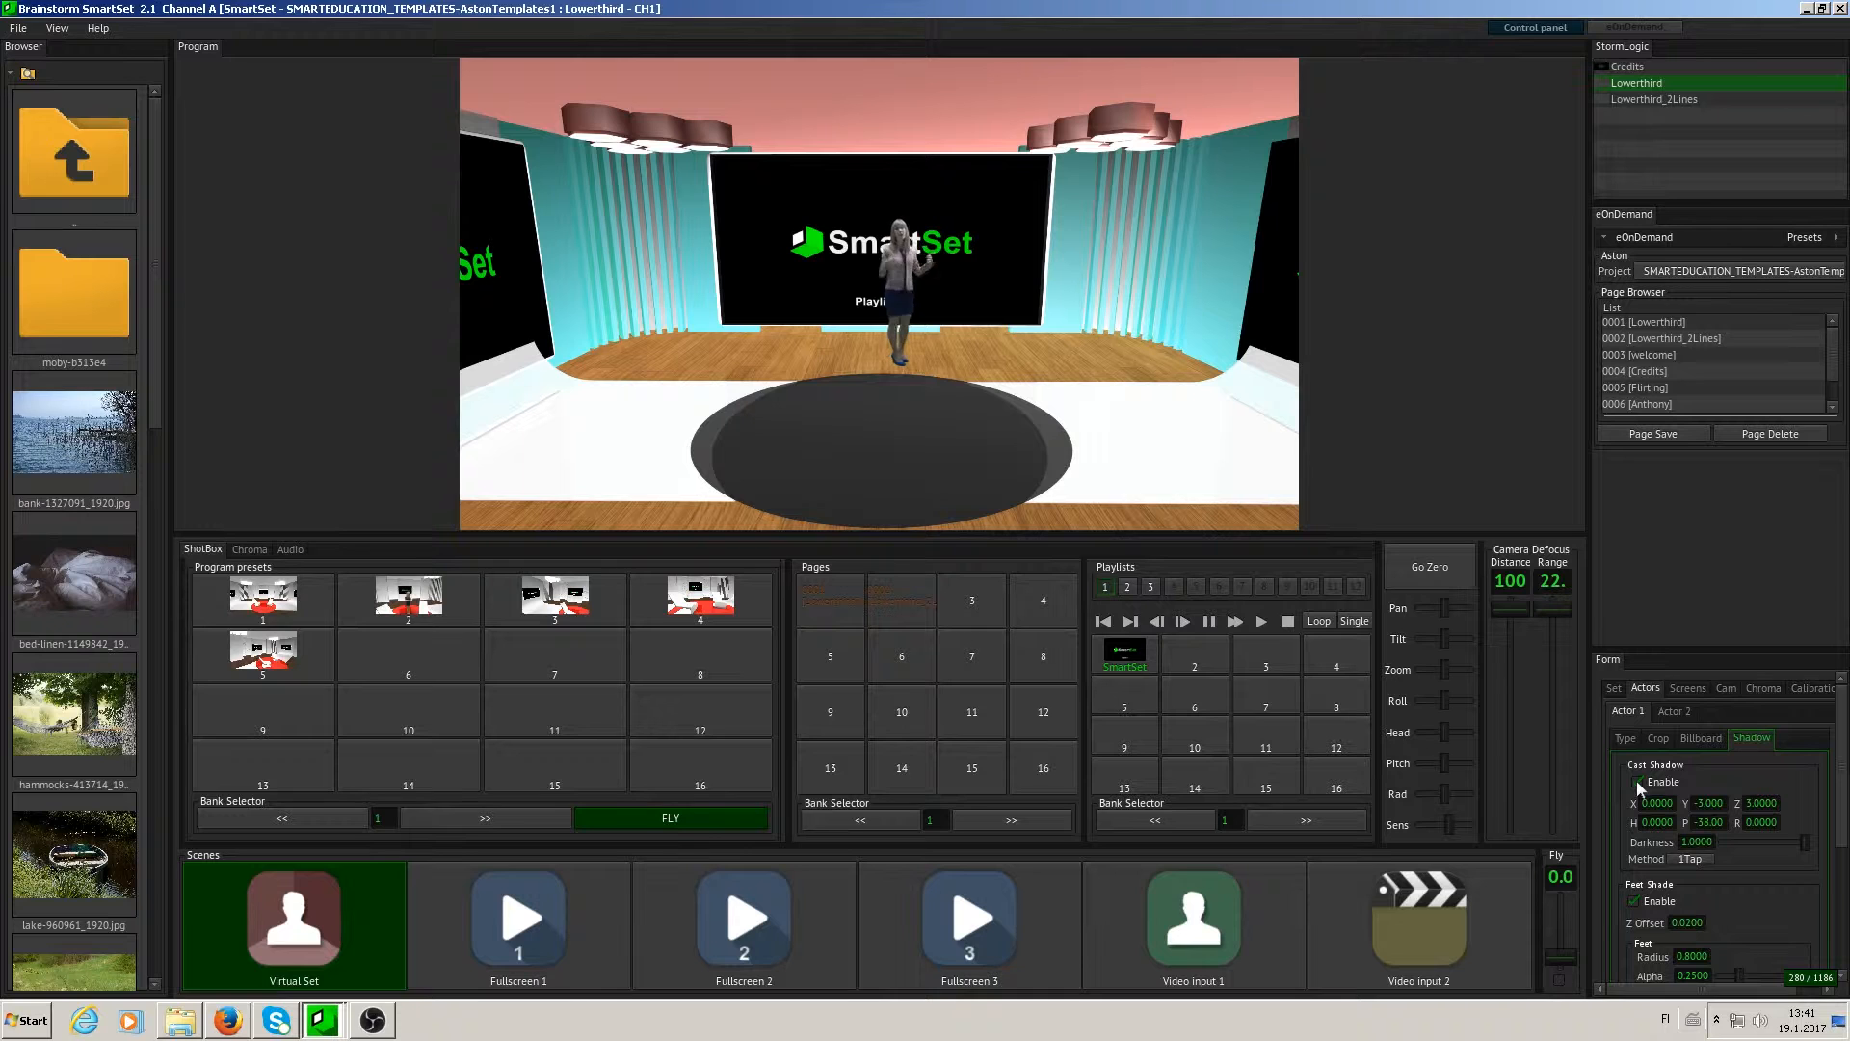
- Open the Screens settings and check the playlist assigned to each screen and the Playlist 1 duration
click(1693, 684)
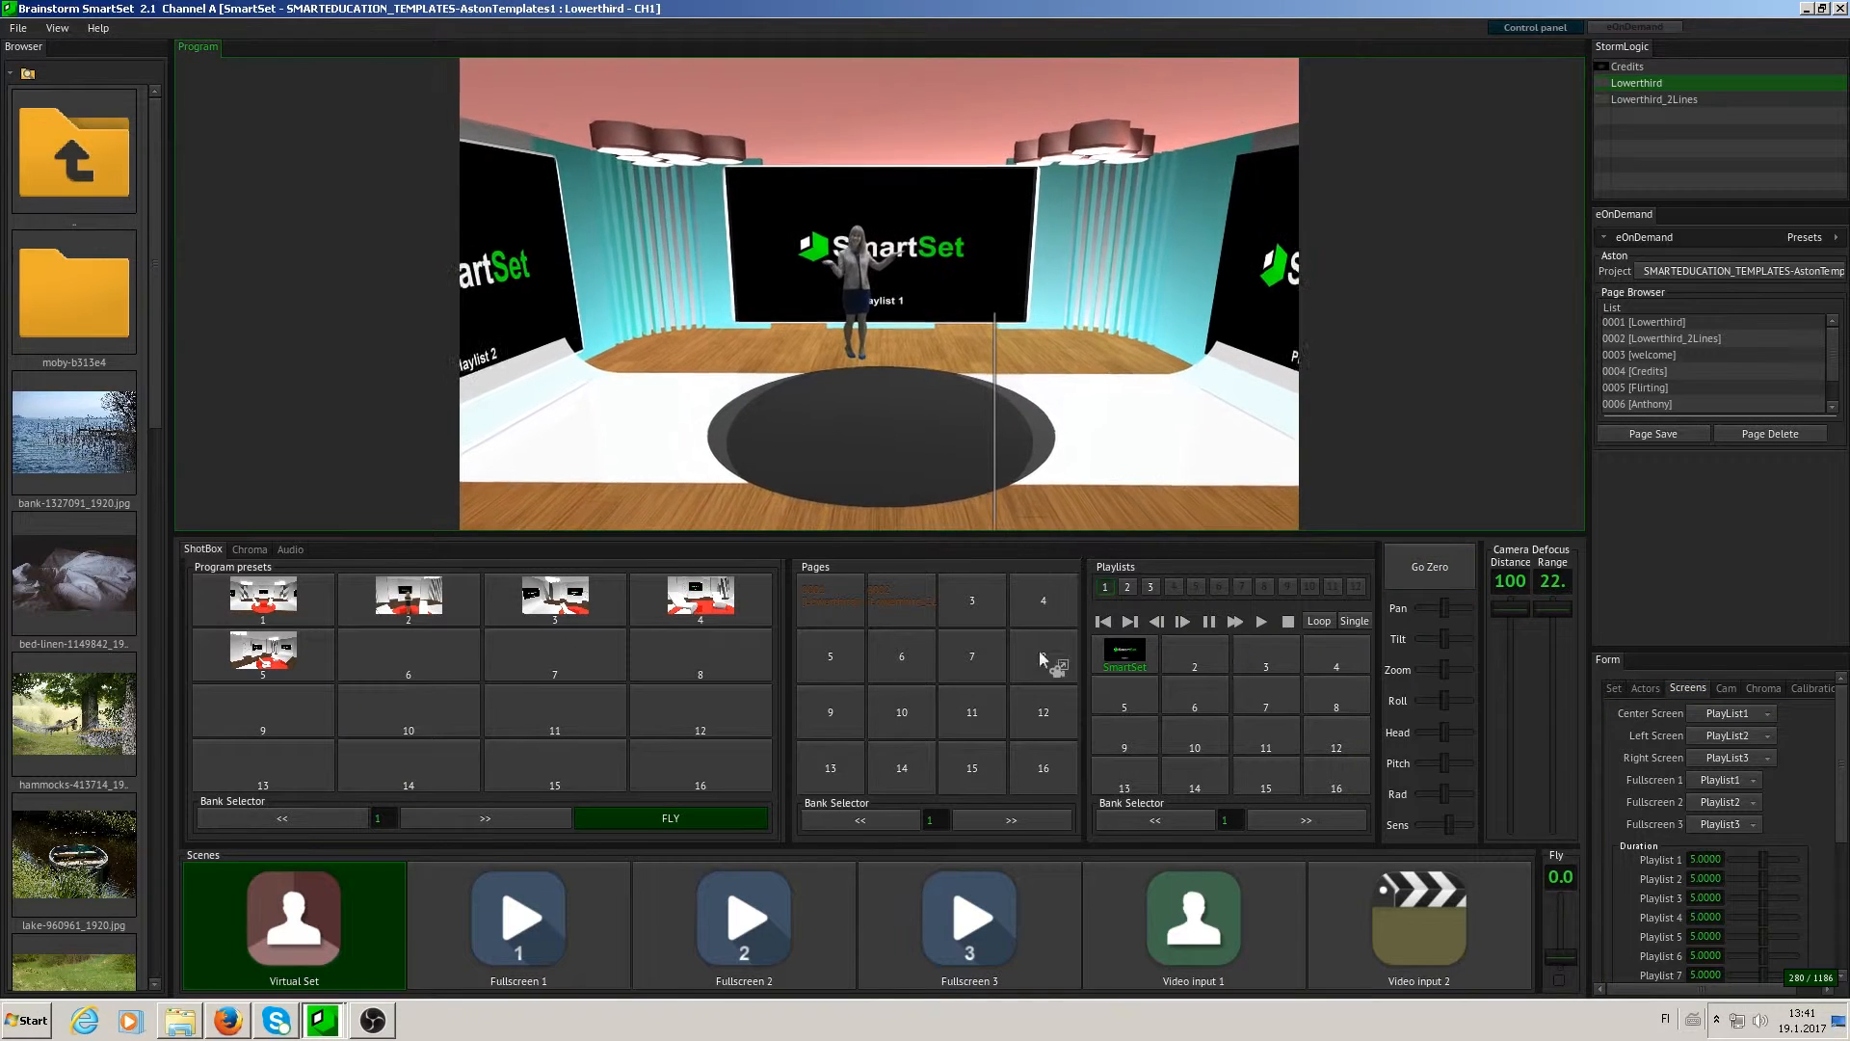
click(1025, 748)
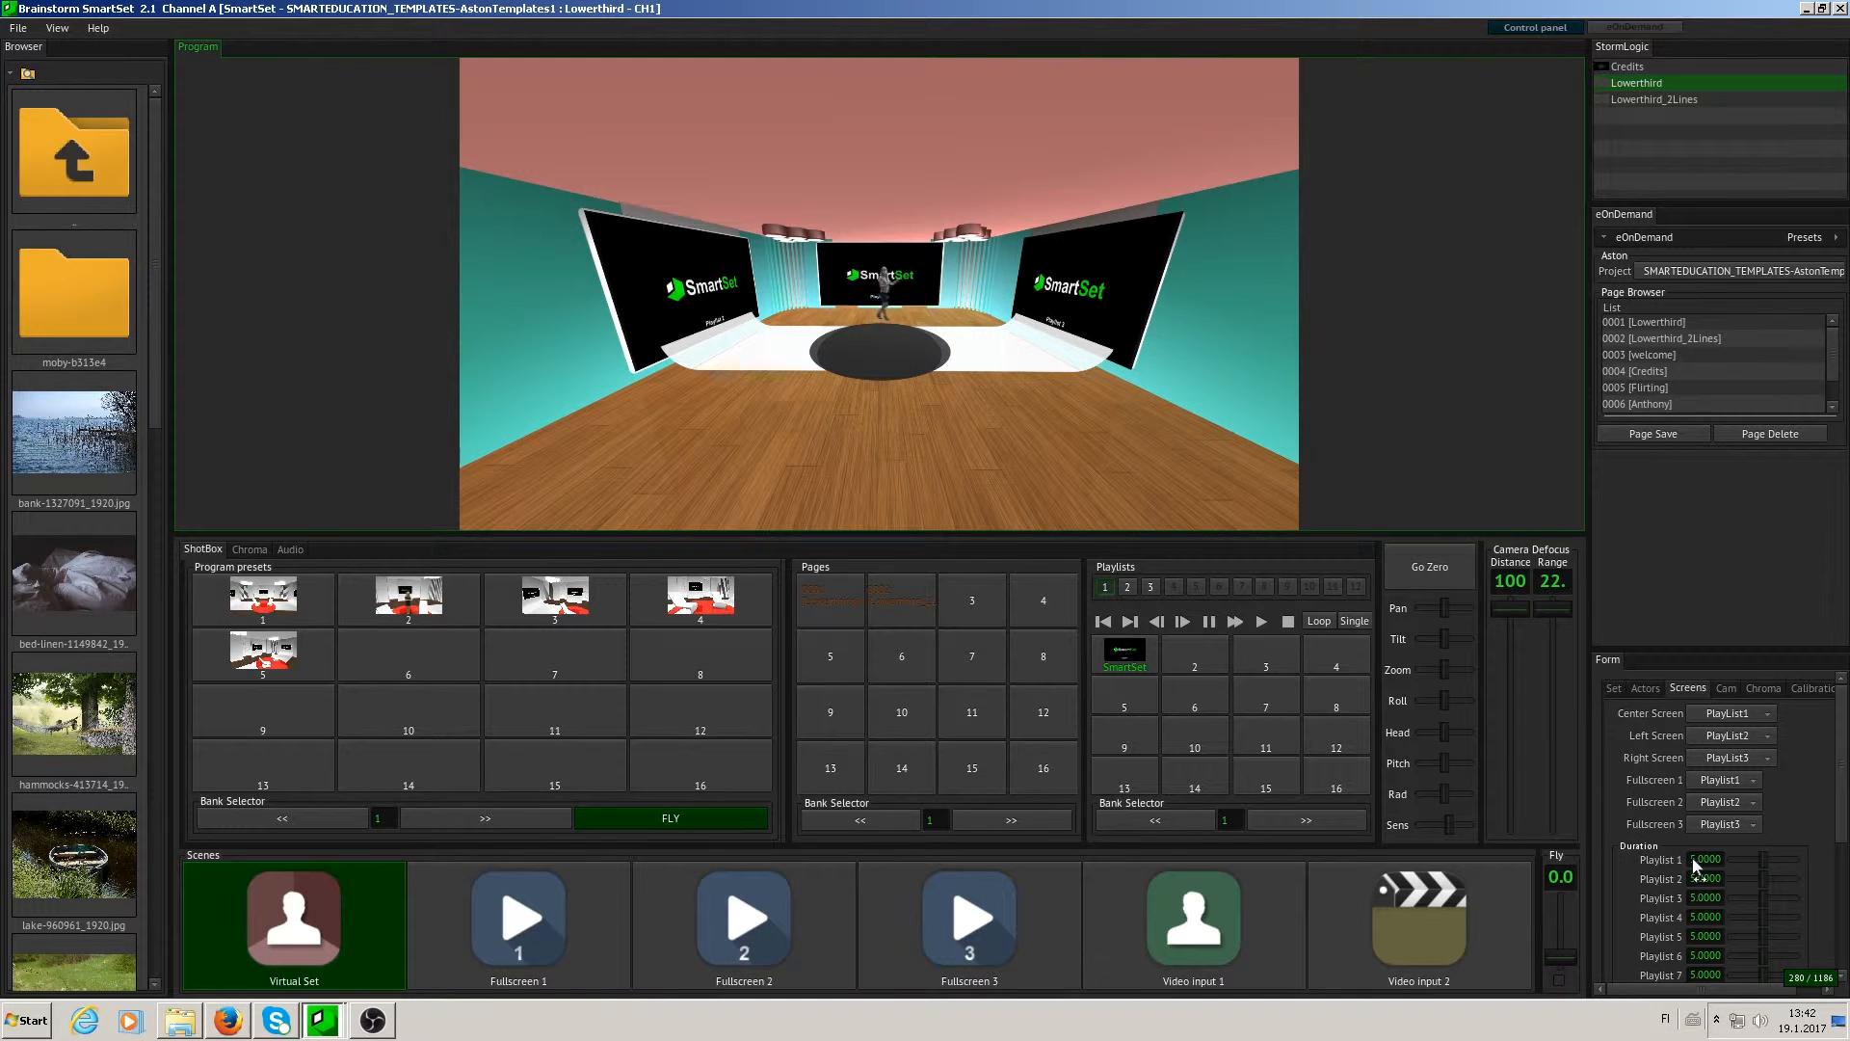
drag(1763, 856, 1807, 863)
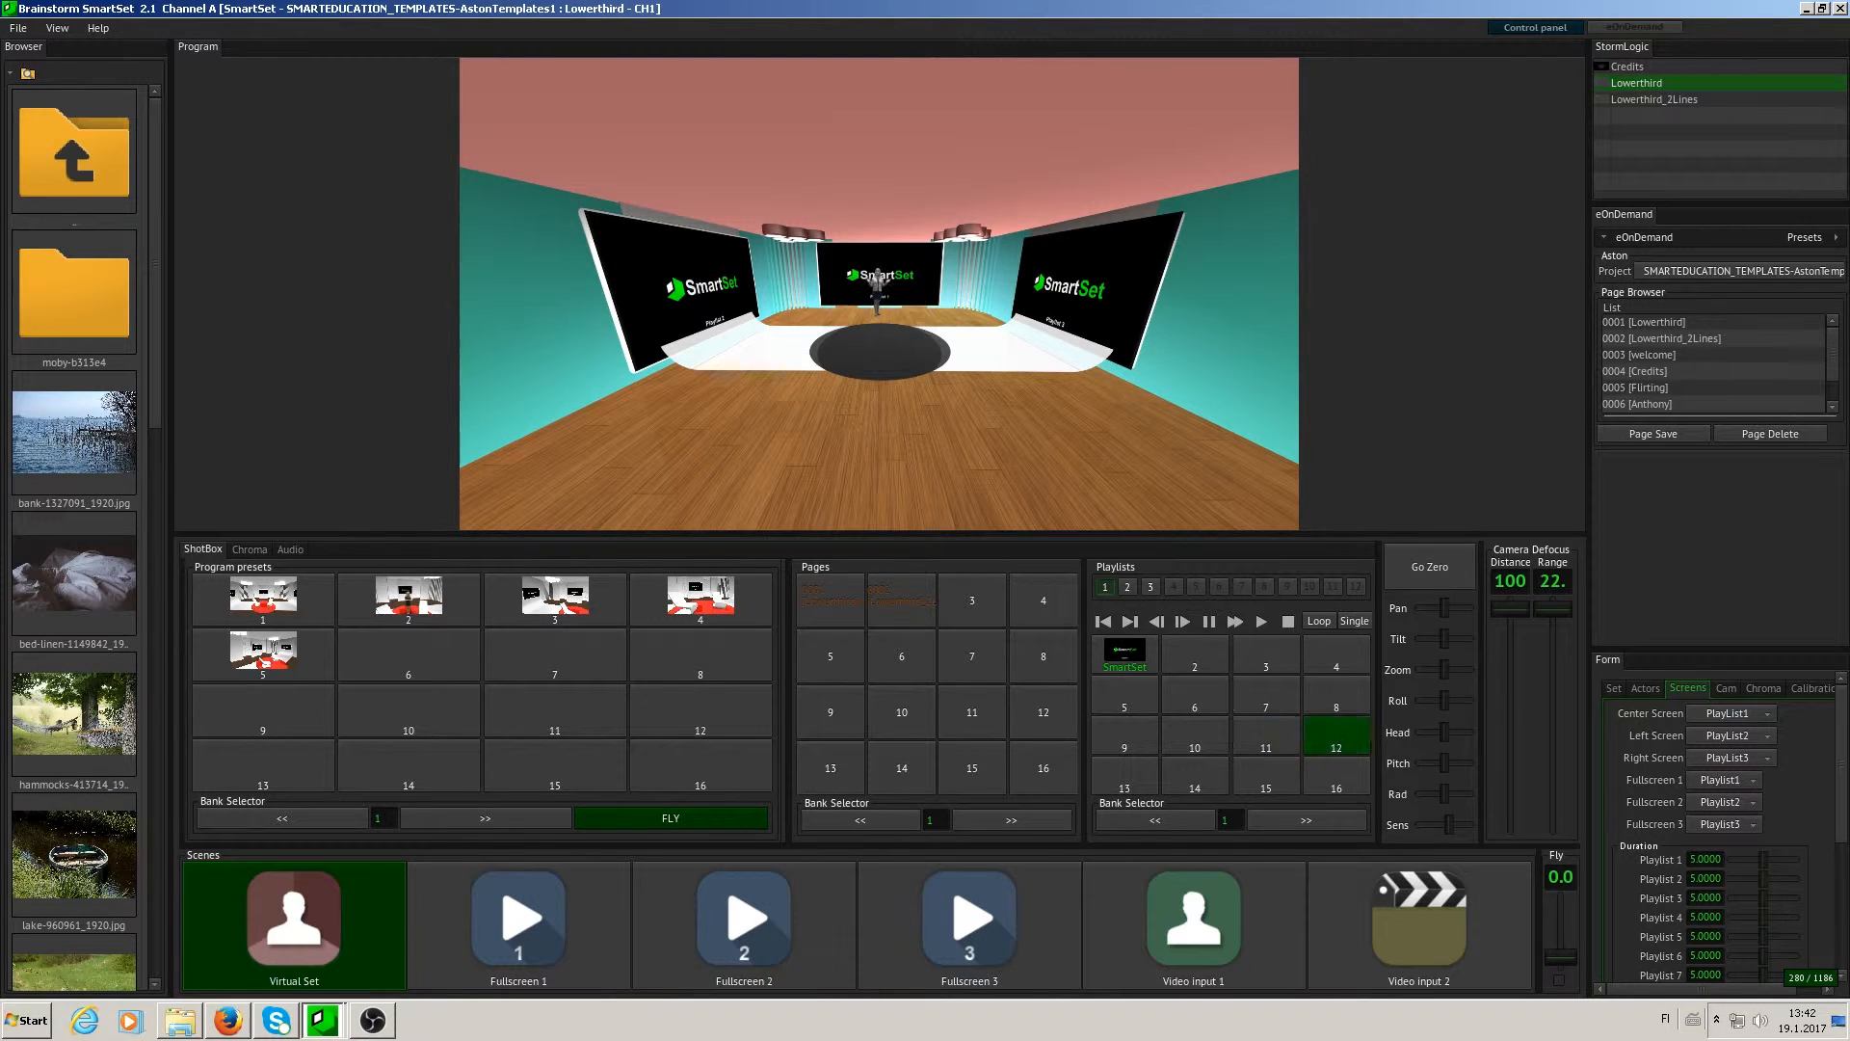
- Open the camera settings and switch between program presets 1 and 3, ending on preset 3
click(1726, 688)
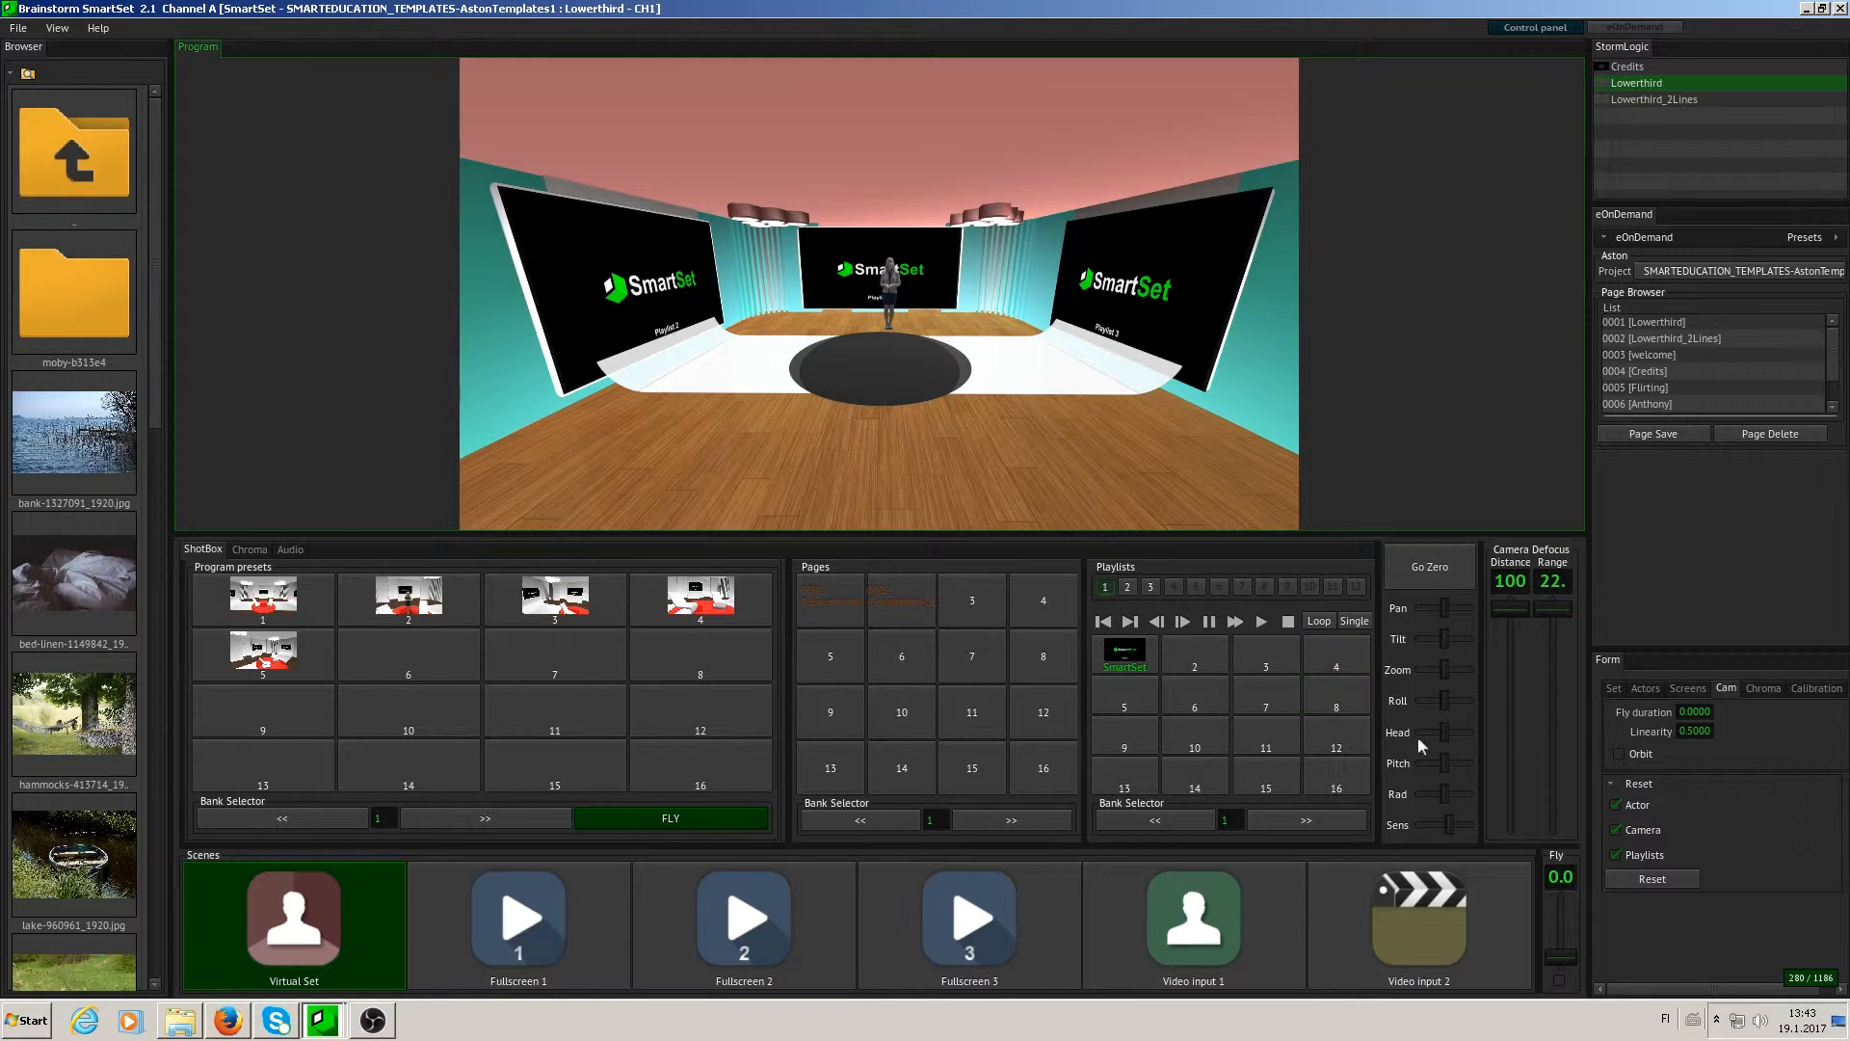
click(277, 605)
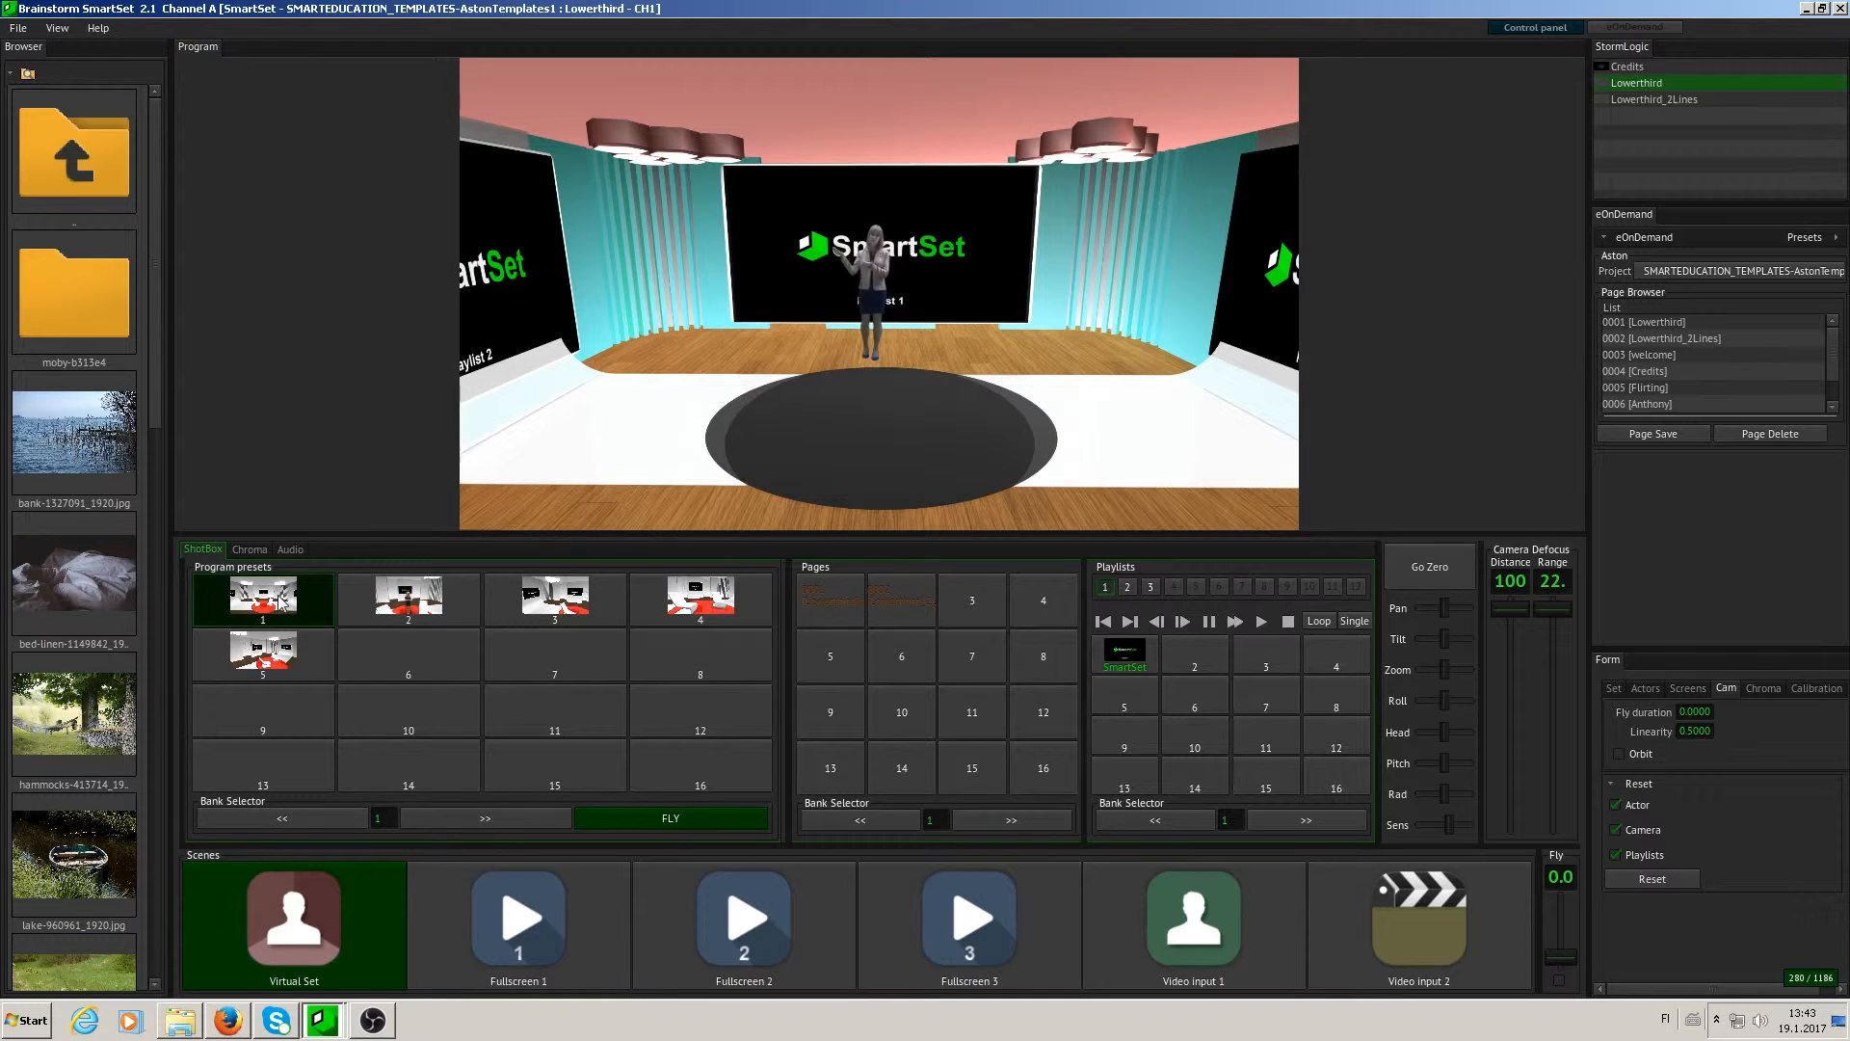
click(540, 598)
click(286, 611)
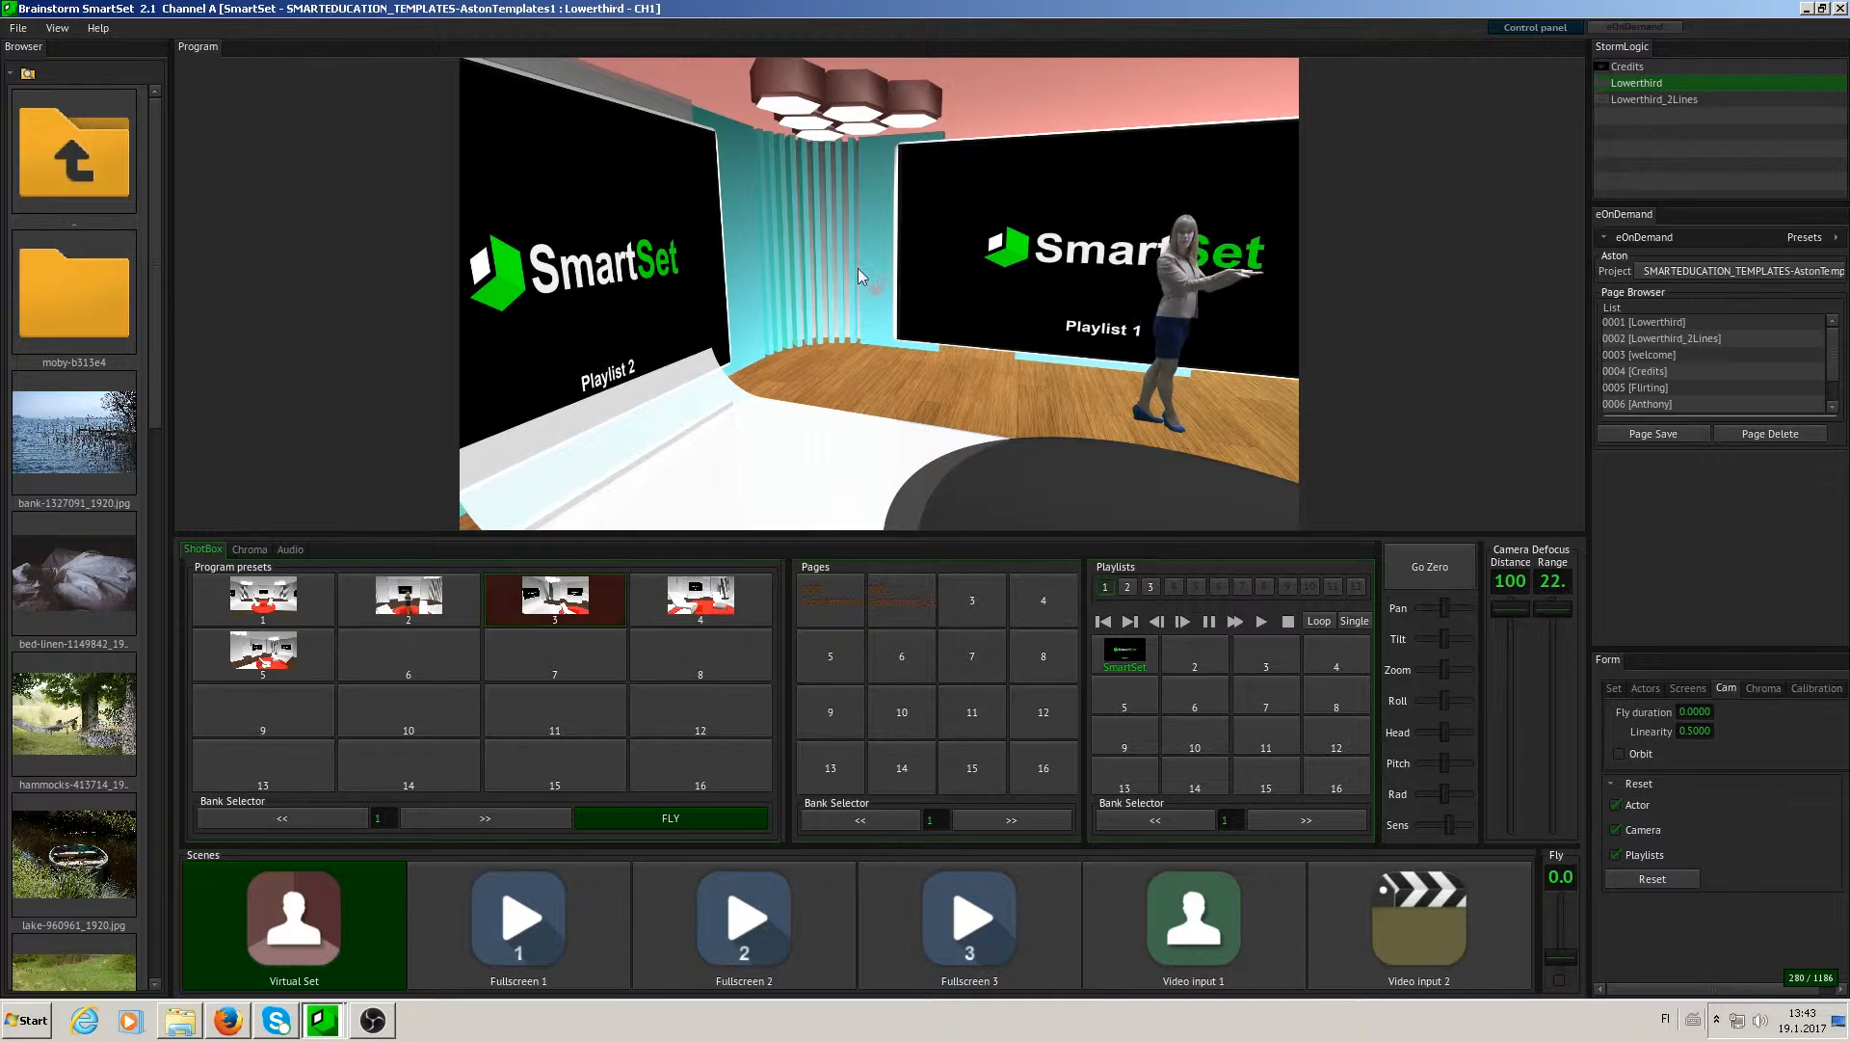
click(532, 599)
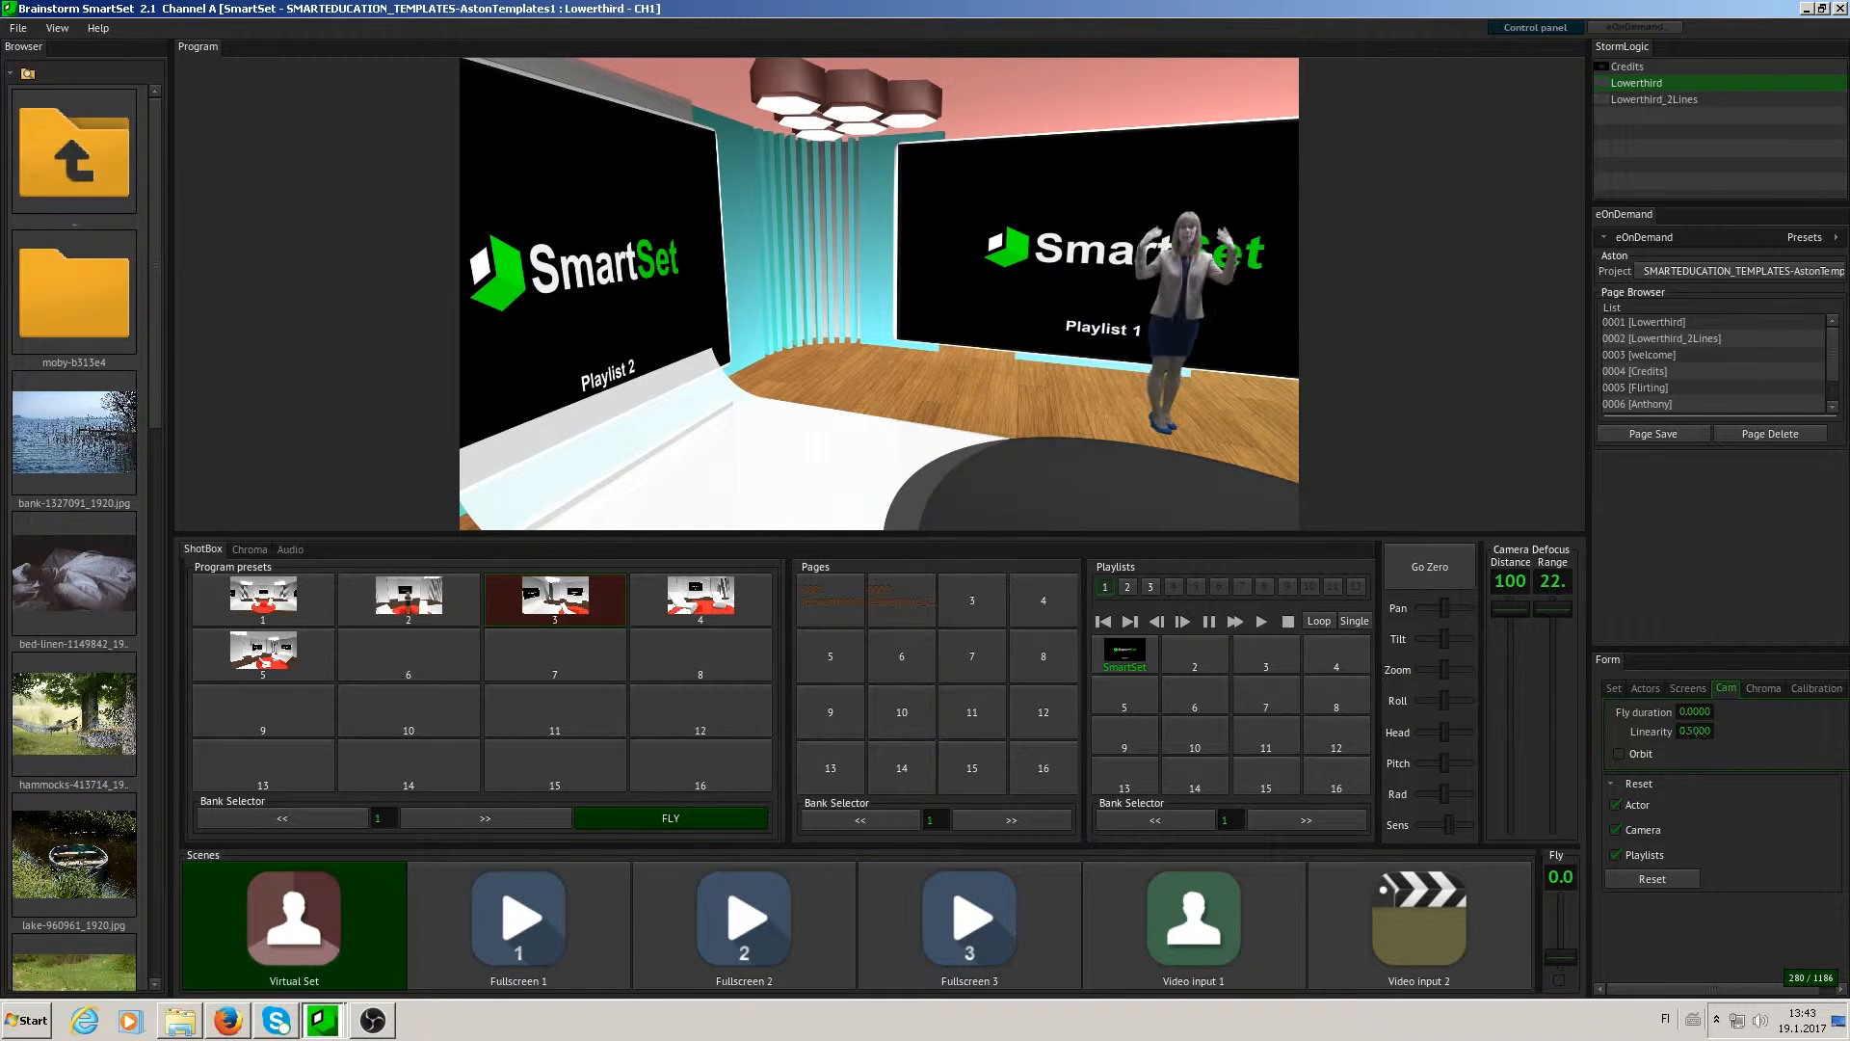
- Set the camera's fly duration to 20 and fly to program preset 1
text(20)
key(Return)
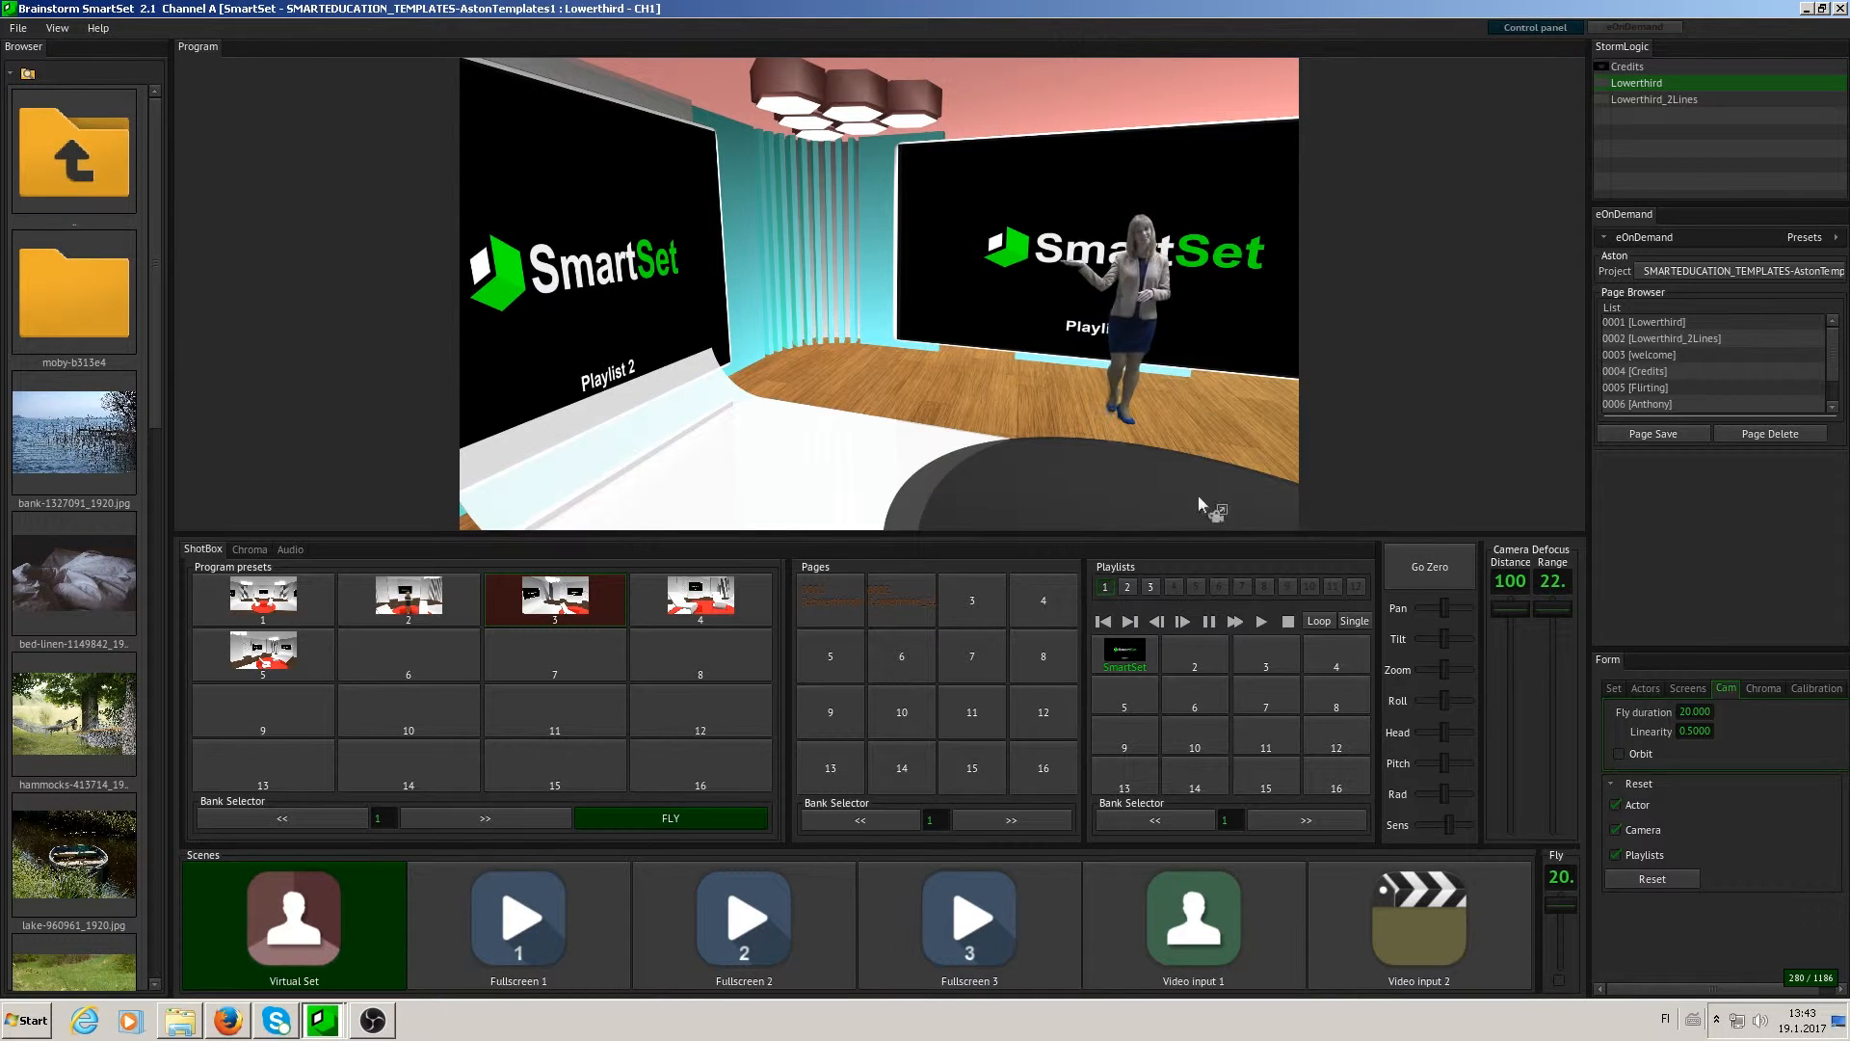
click(305, 609)
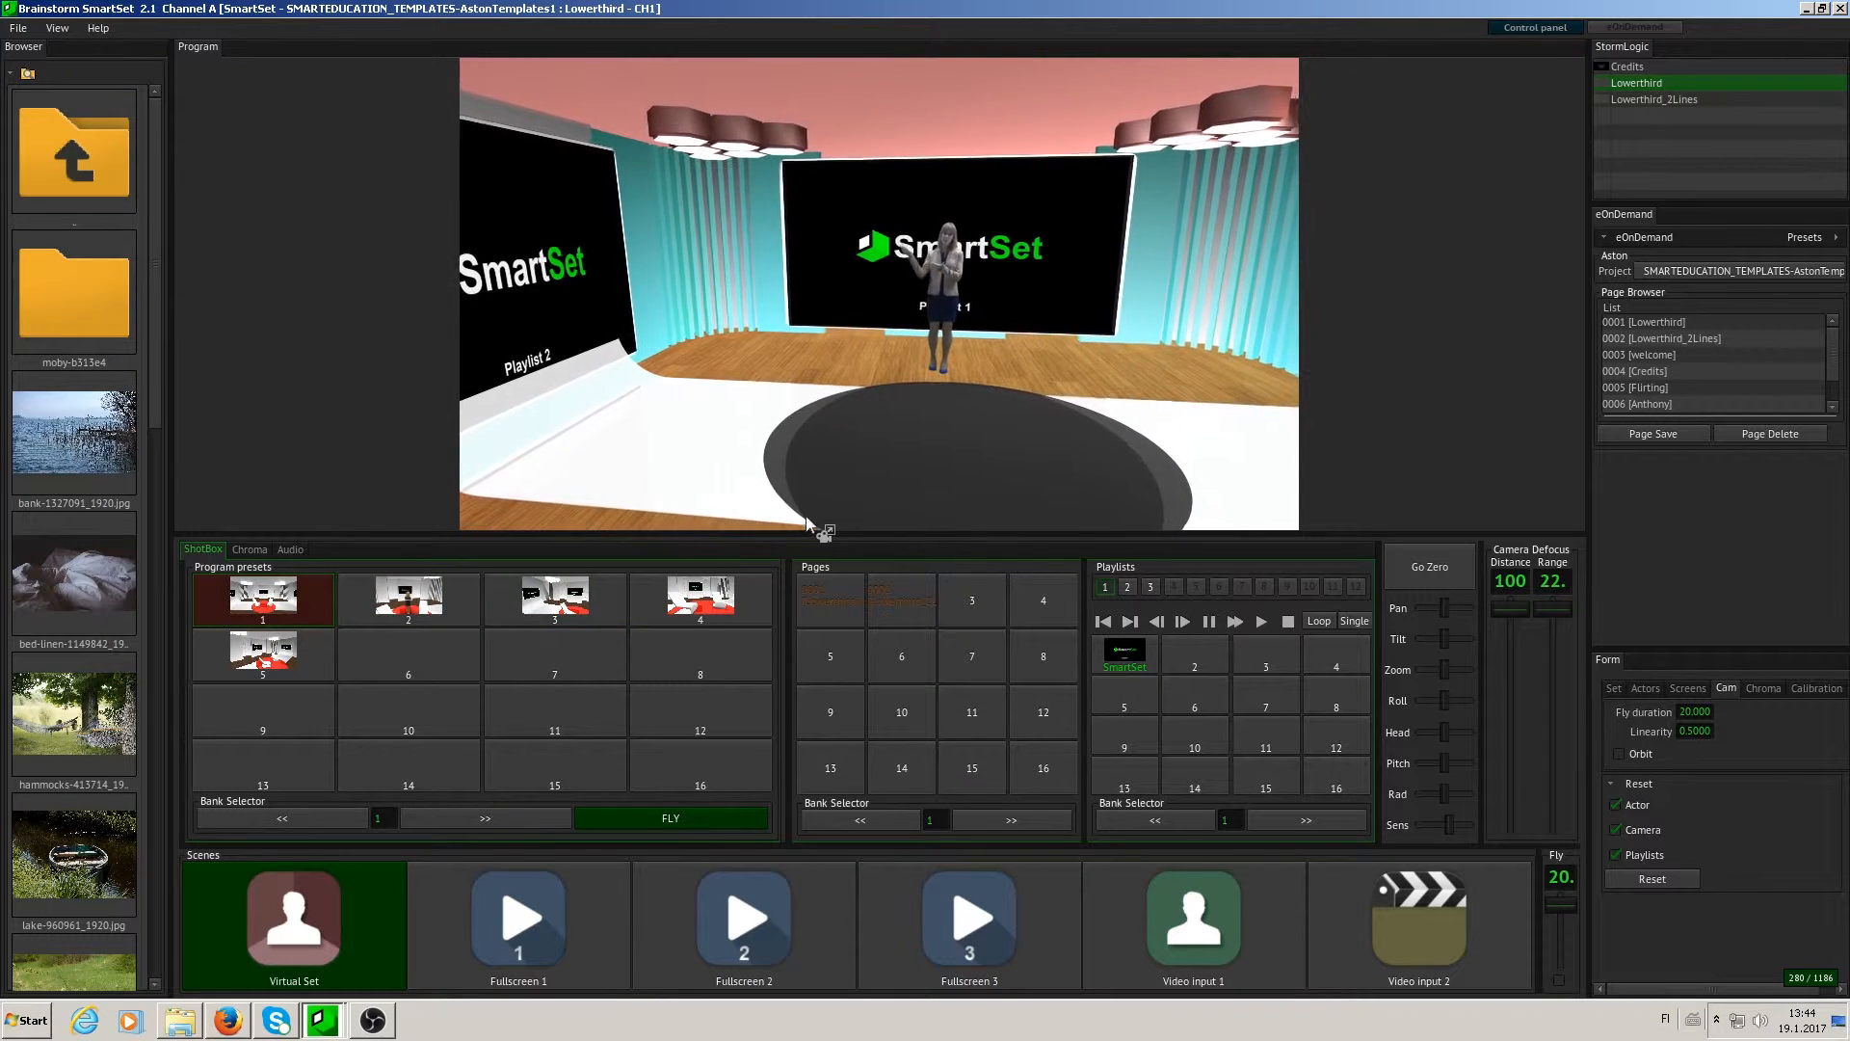
- Review the Chroma keyer settings and the Calibration settings
click(1771, 687)
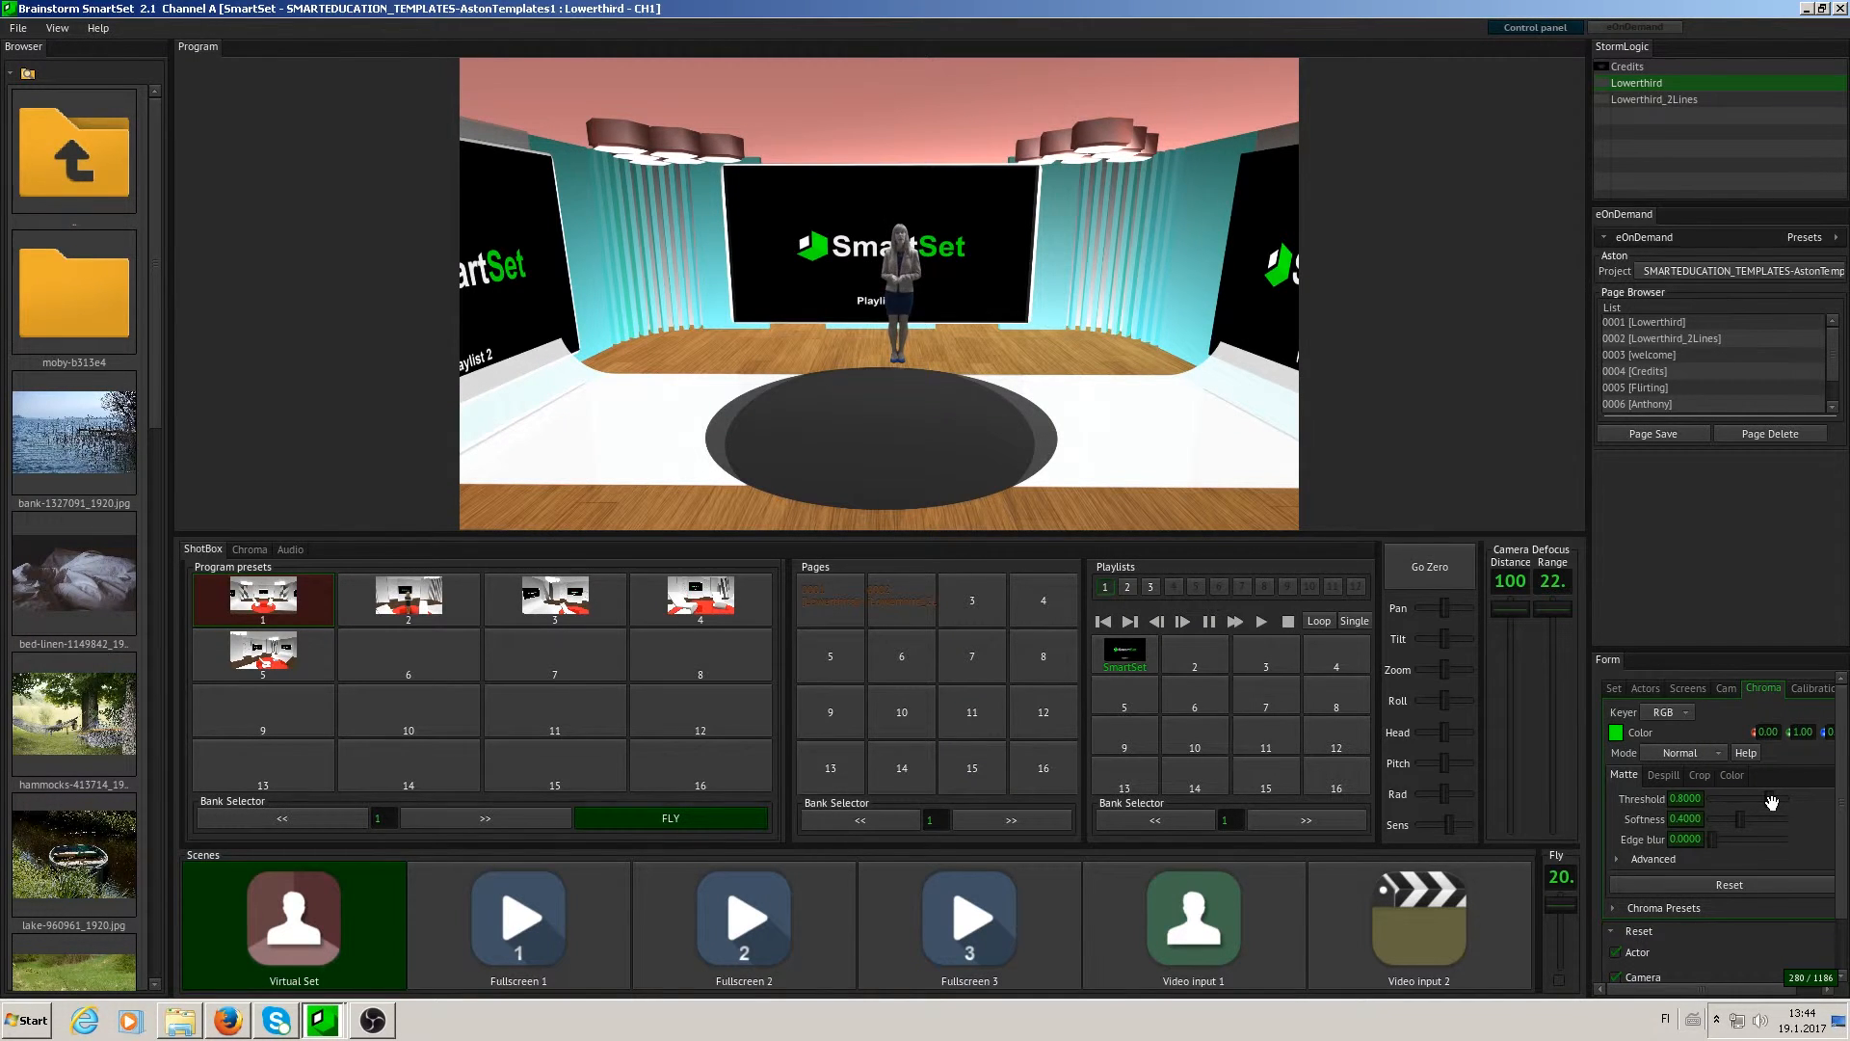
click(1811, 688)
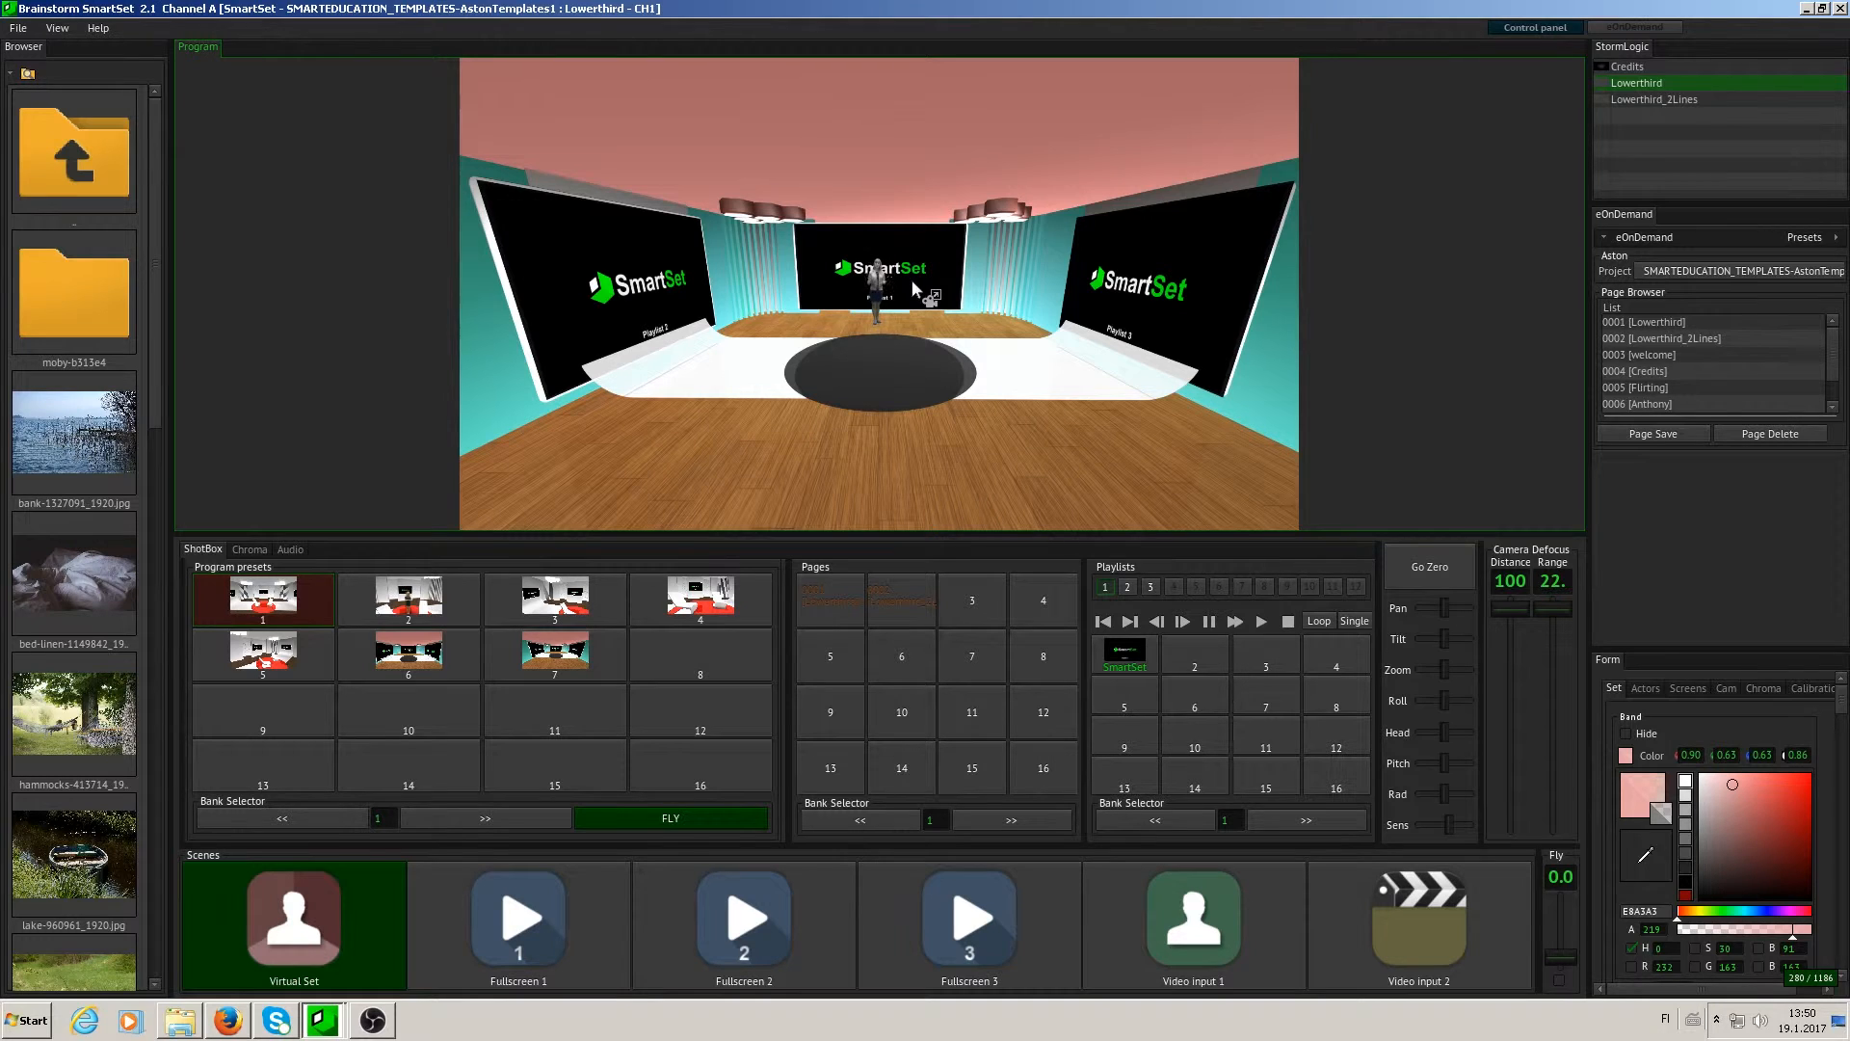
- Reframe the wide view of the whole studio and store it as program preset 8
mouse_move(906, 281)
mouse_down()
mouse_move(761, 311)
mouse_move(719, 289)
mouse_move(1195, 262)
mouse_move(929, 311)
mouse_move(692, 291)
mouse_move(904, 287)
mouse_move(904, 91)
mouse_move(954, 520)
mouse_move(906, 296)
mouse_up()
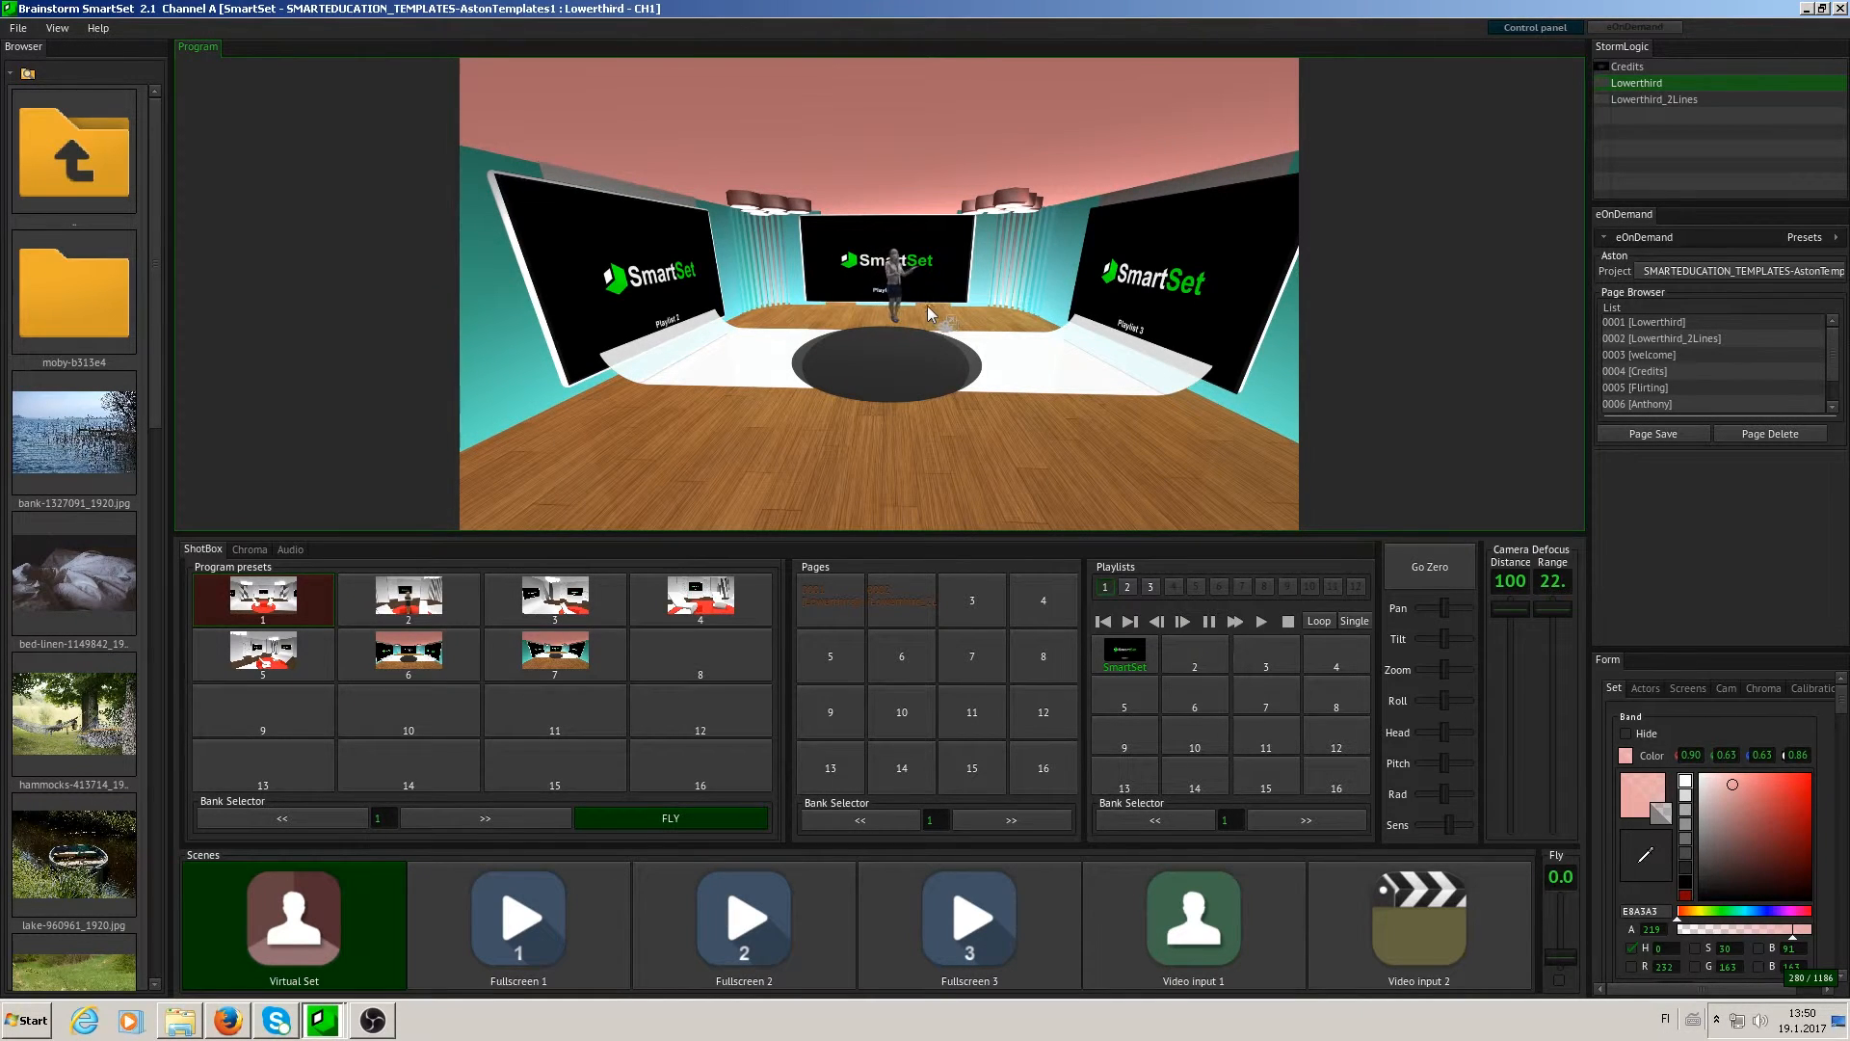
drag(927, 304, 899, 348)
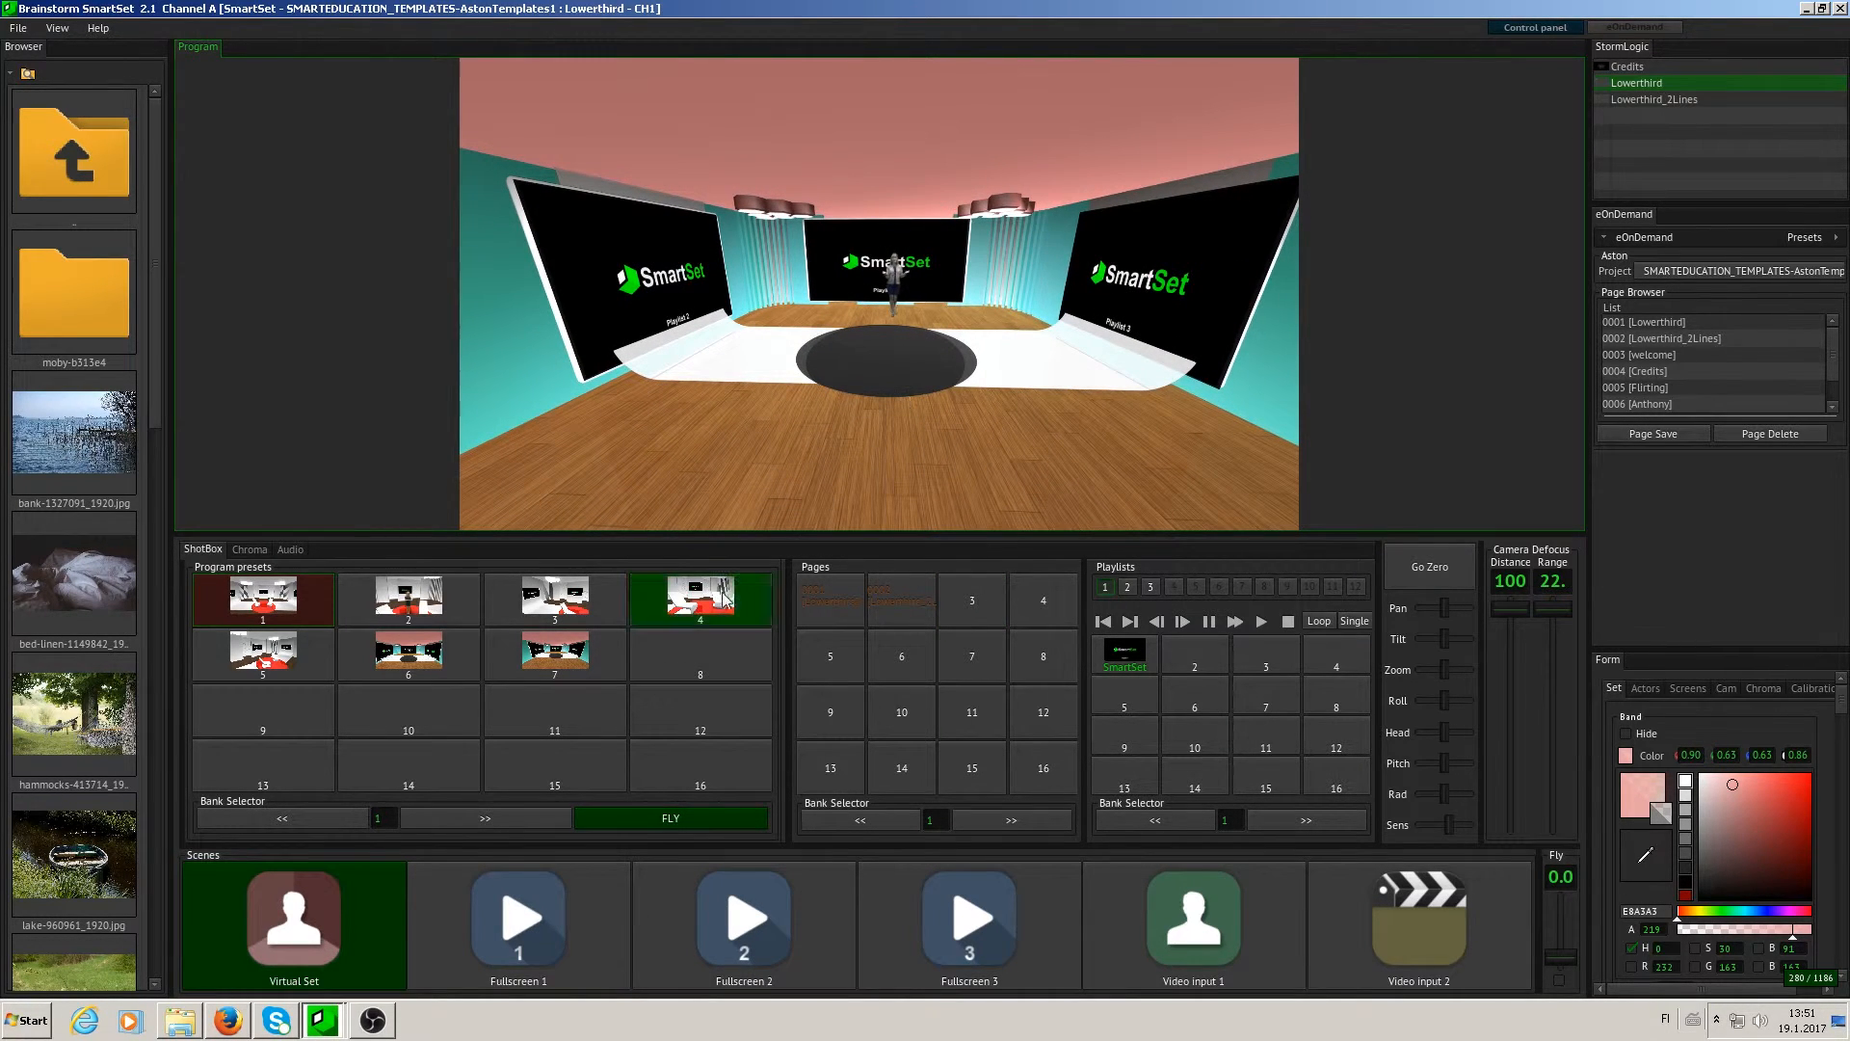
click(709, 651)
- Move the camera in to a close full-body shot of the actor and store it as program preset 9
drag(969, 430, 940, 4)
right_drag(939, 5, 939, 4)
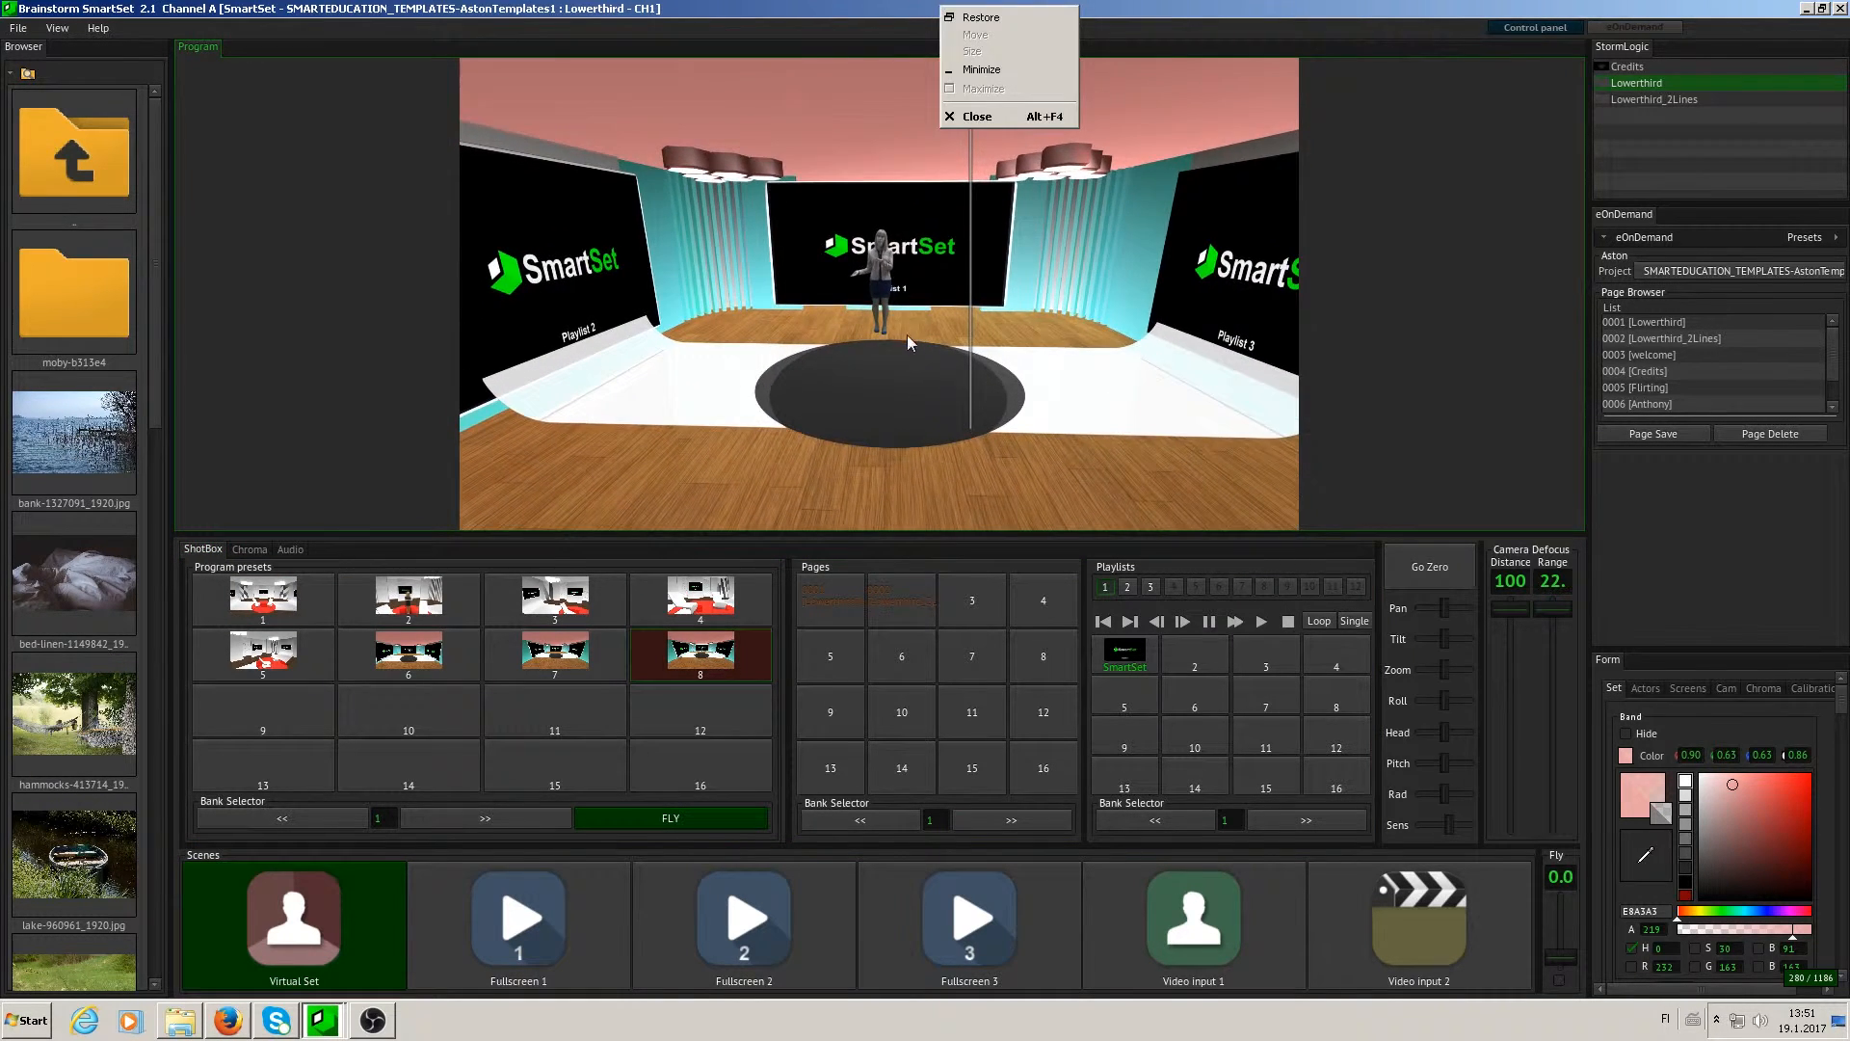
click(906, 337)
right_drag(920, 371, 950, 5)
click(990, 333)
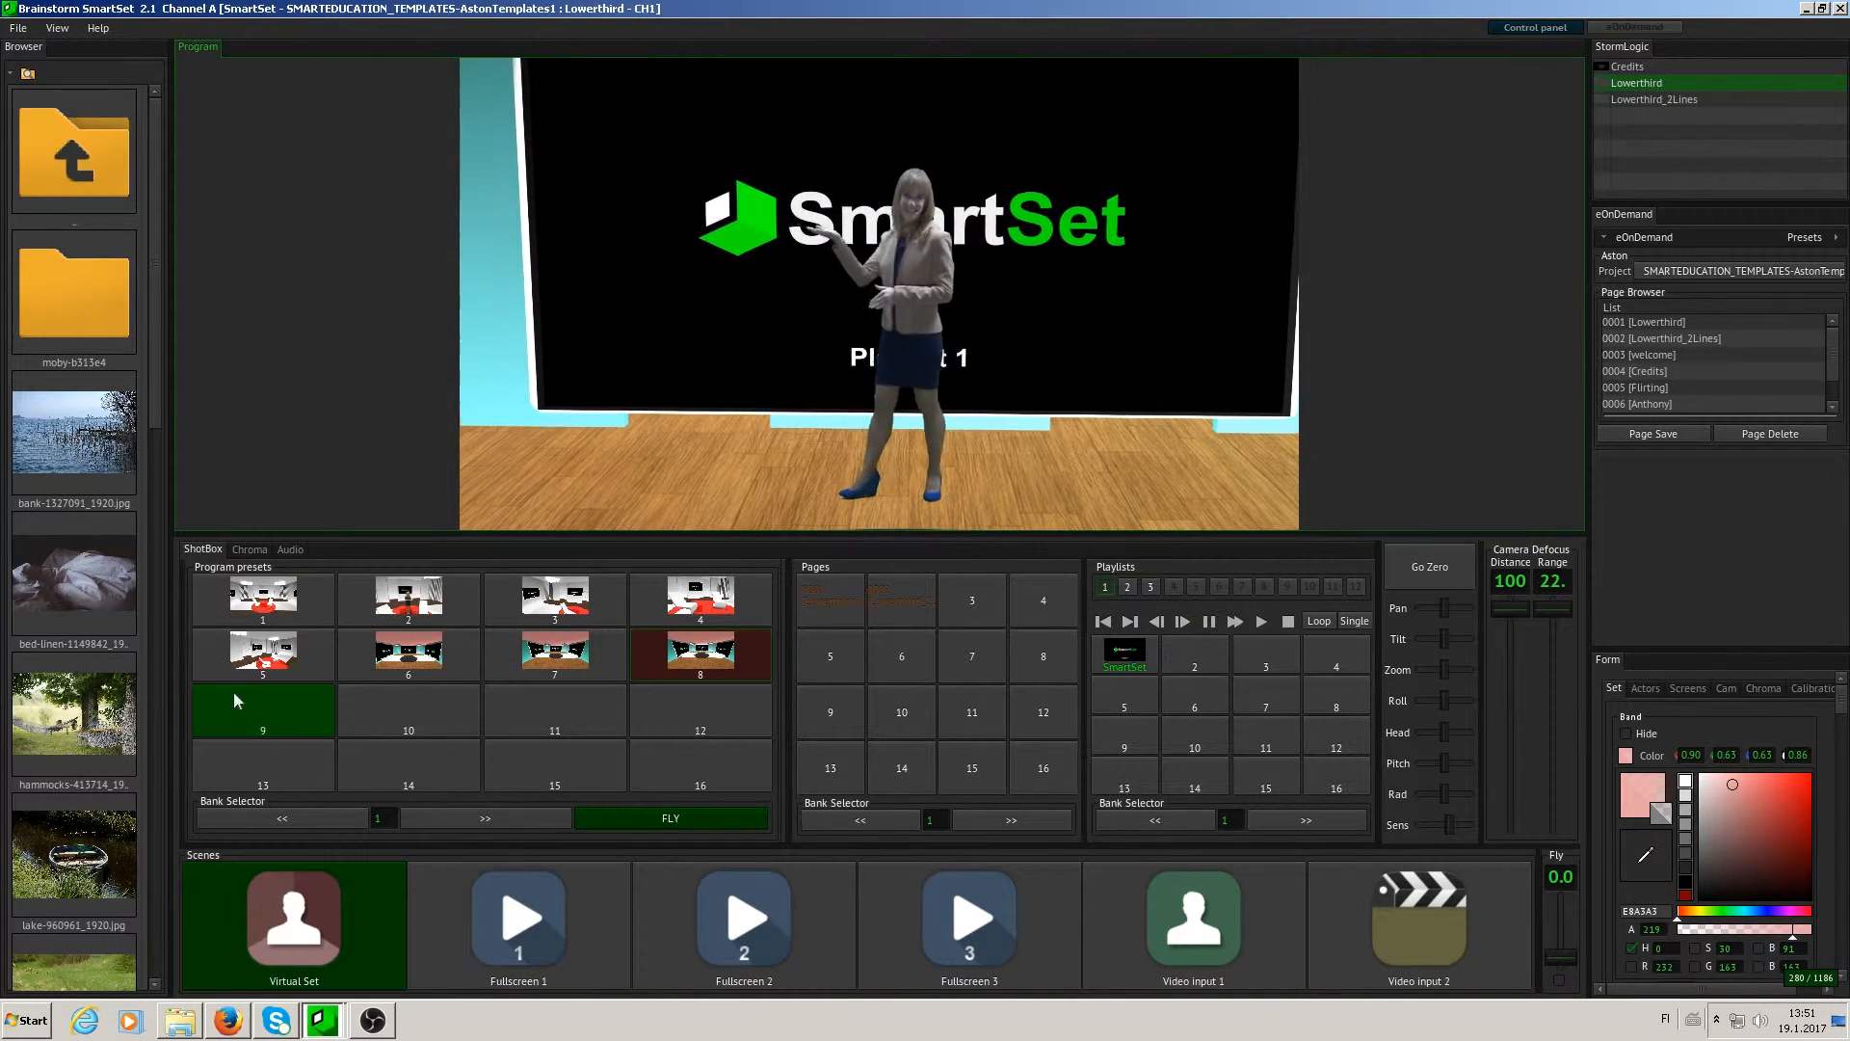
right_click(258, 698)
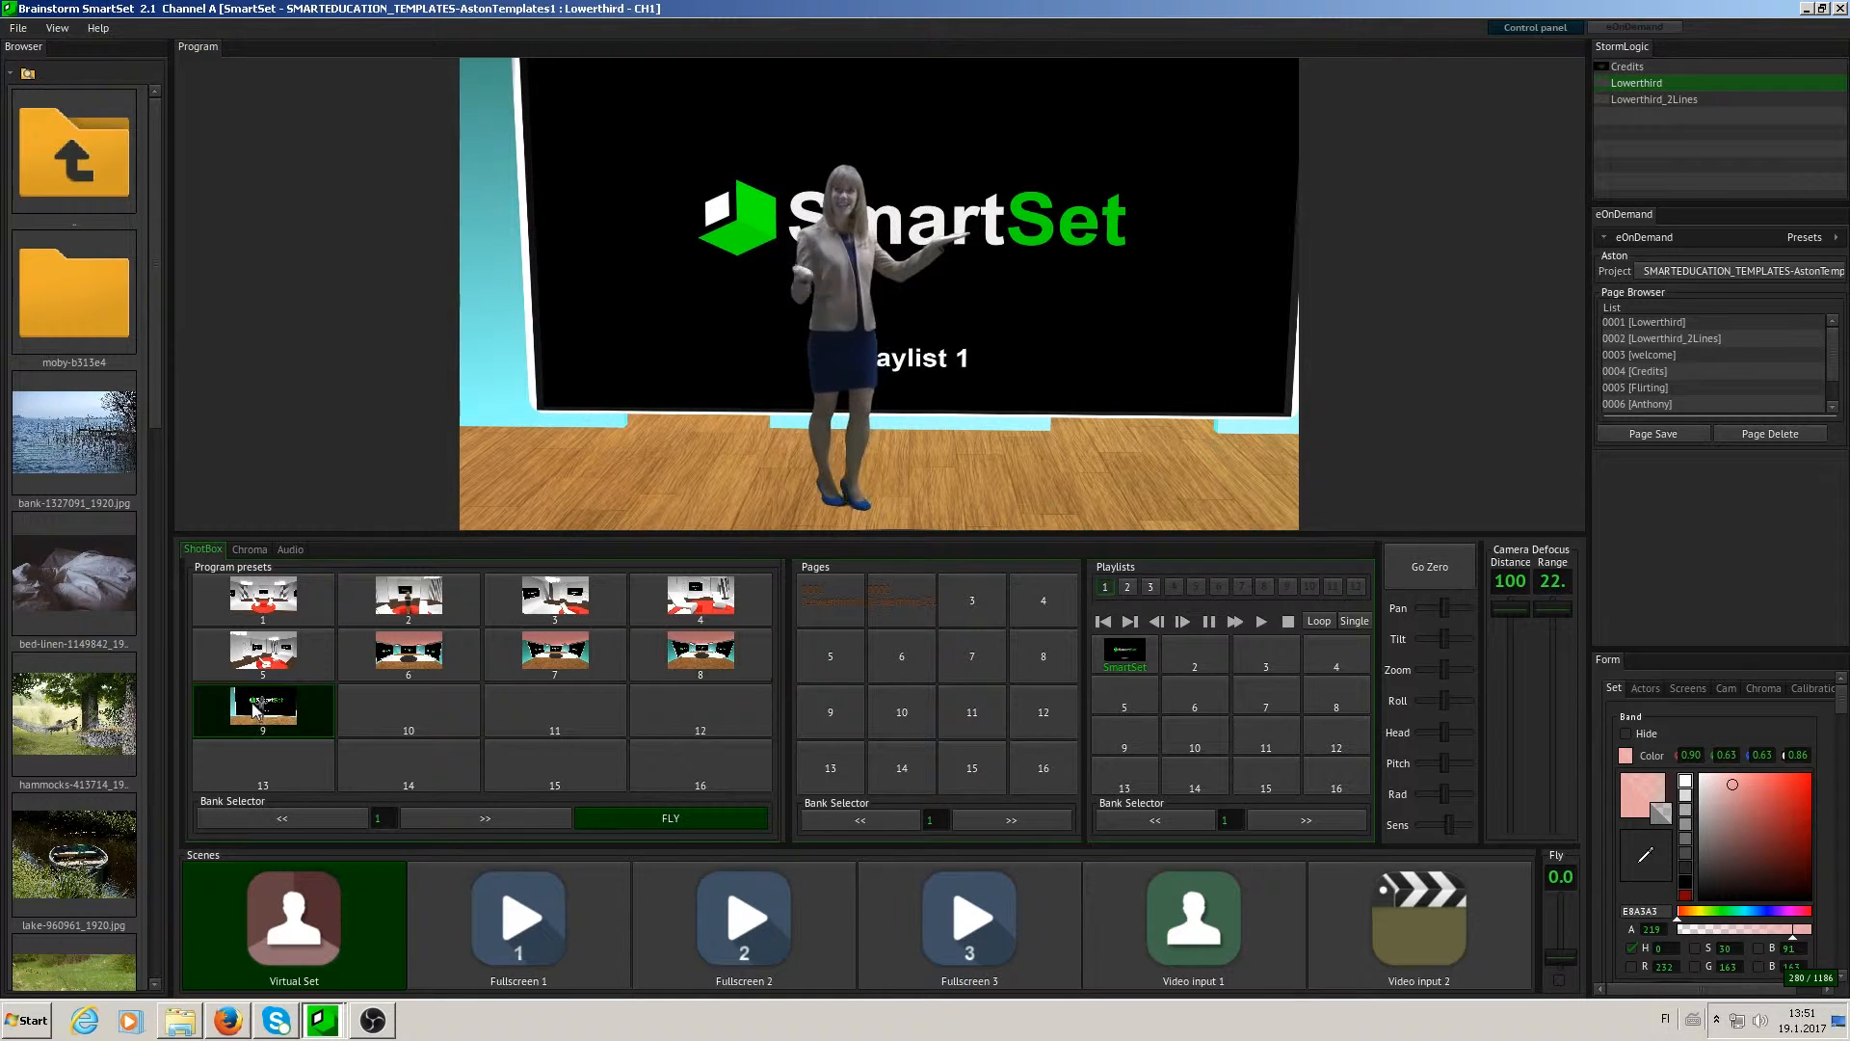
- Recall program preset 8 and try the manual camera movement sliders
click(723, 657)
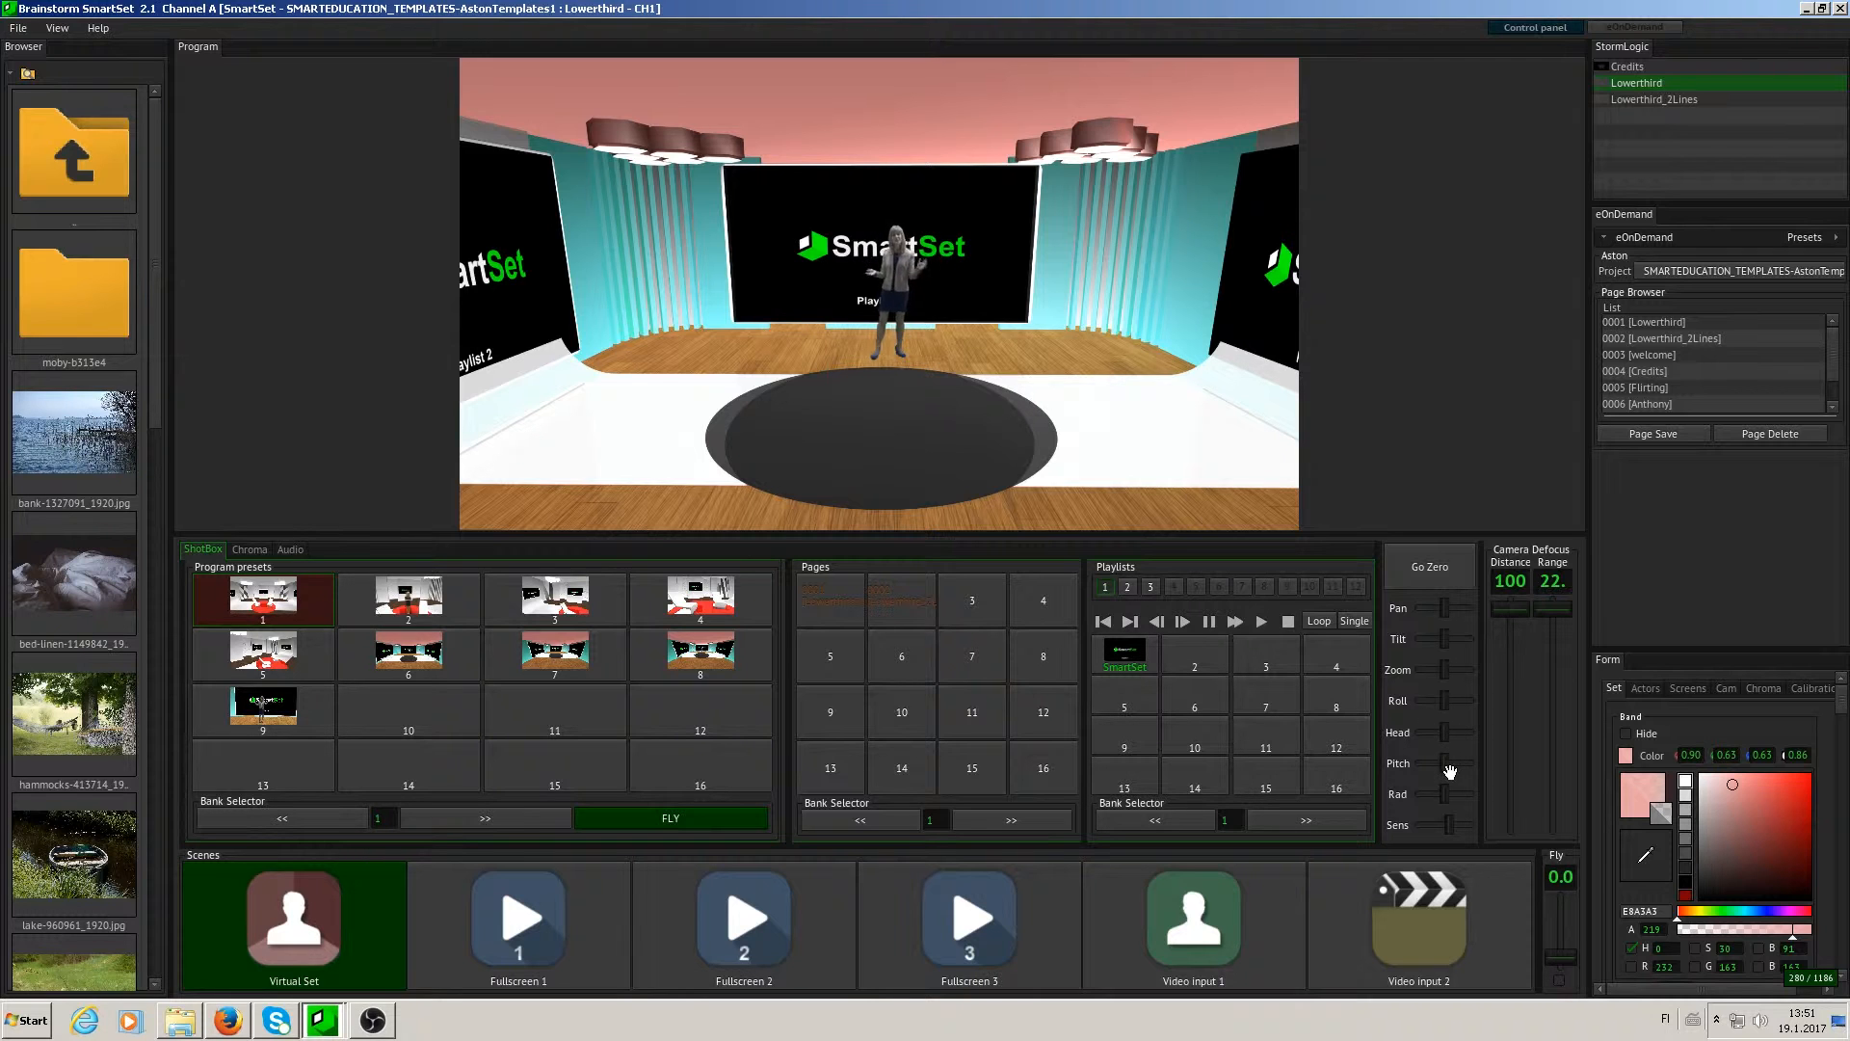
drag(1447, 762, 1444, 619)
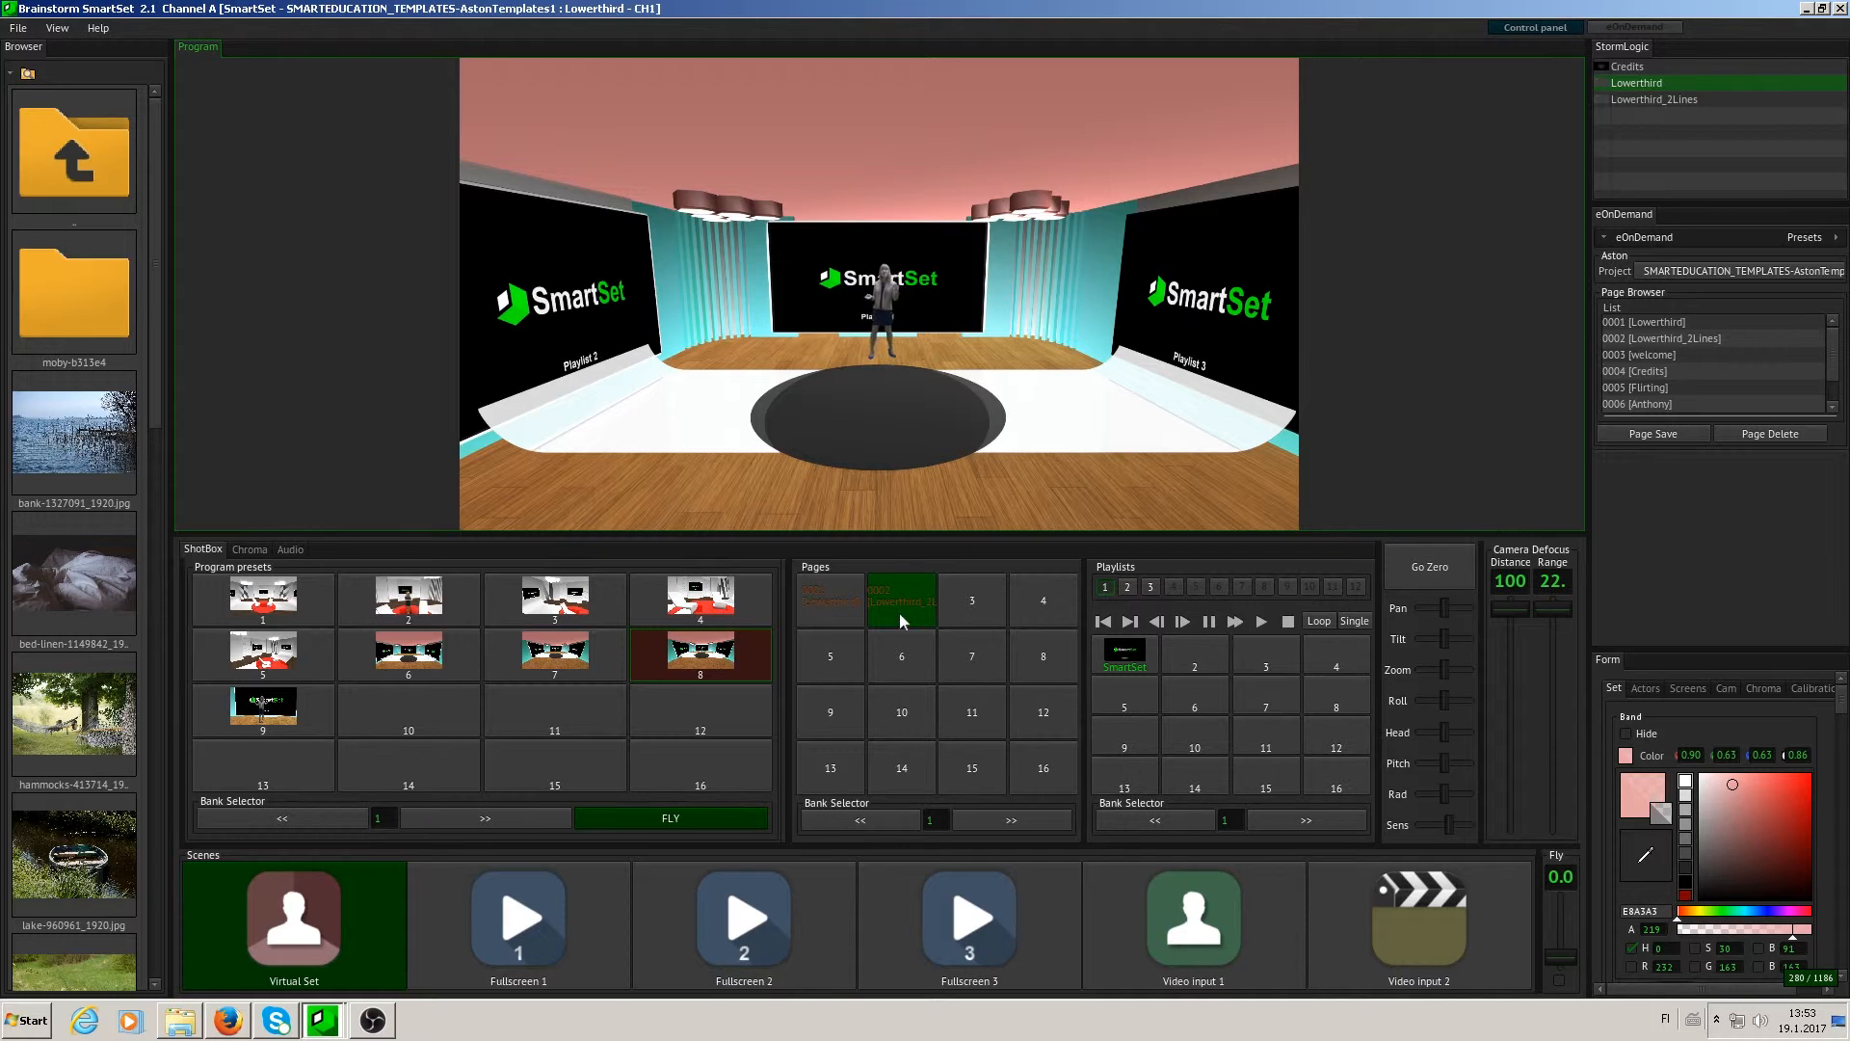
- Put the Lowerthird page on air and take it off, and do the same with the Lowerthird_2Lines page
click(846, 602)
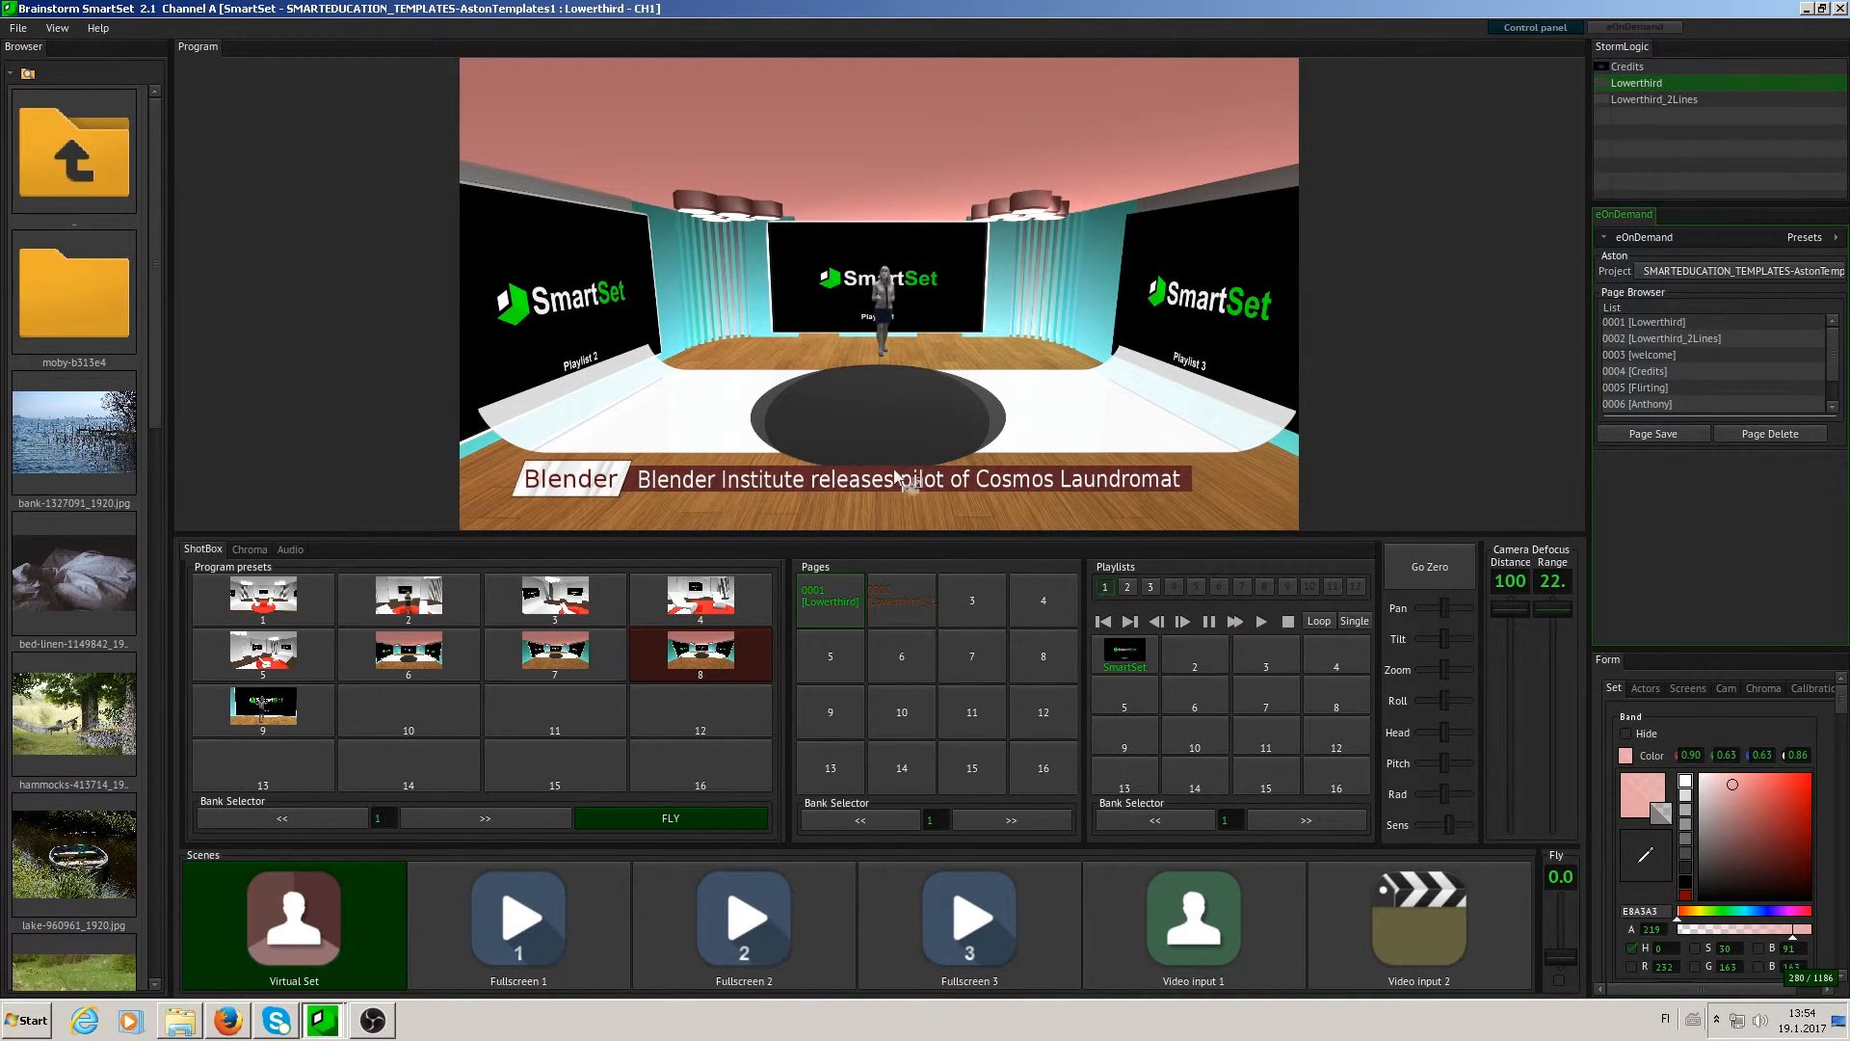
click(840, 593)
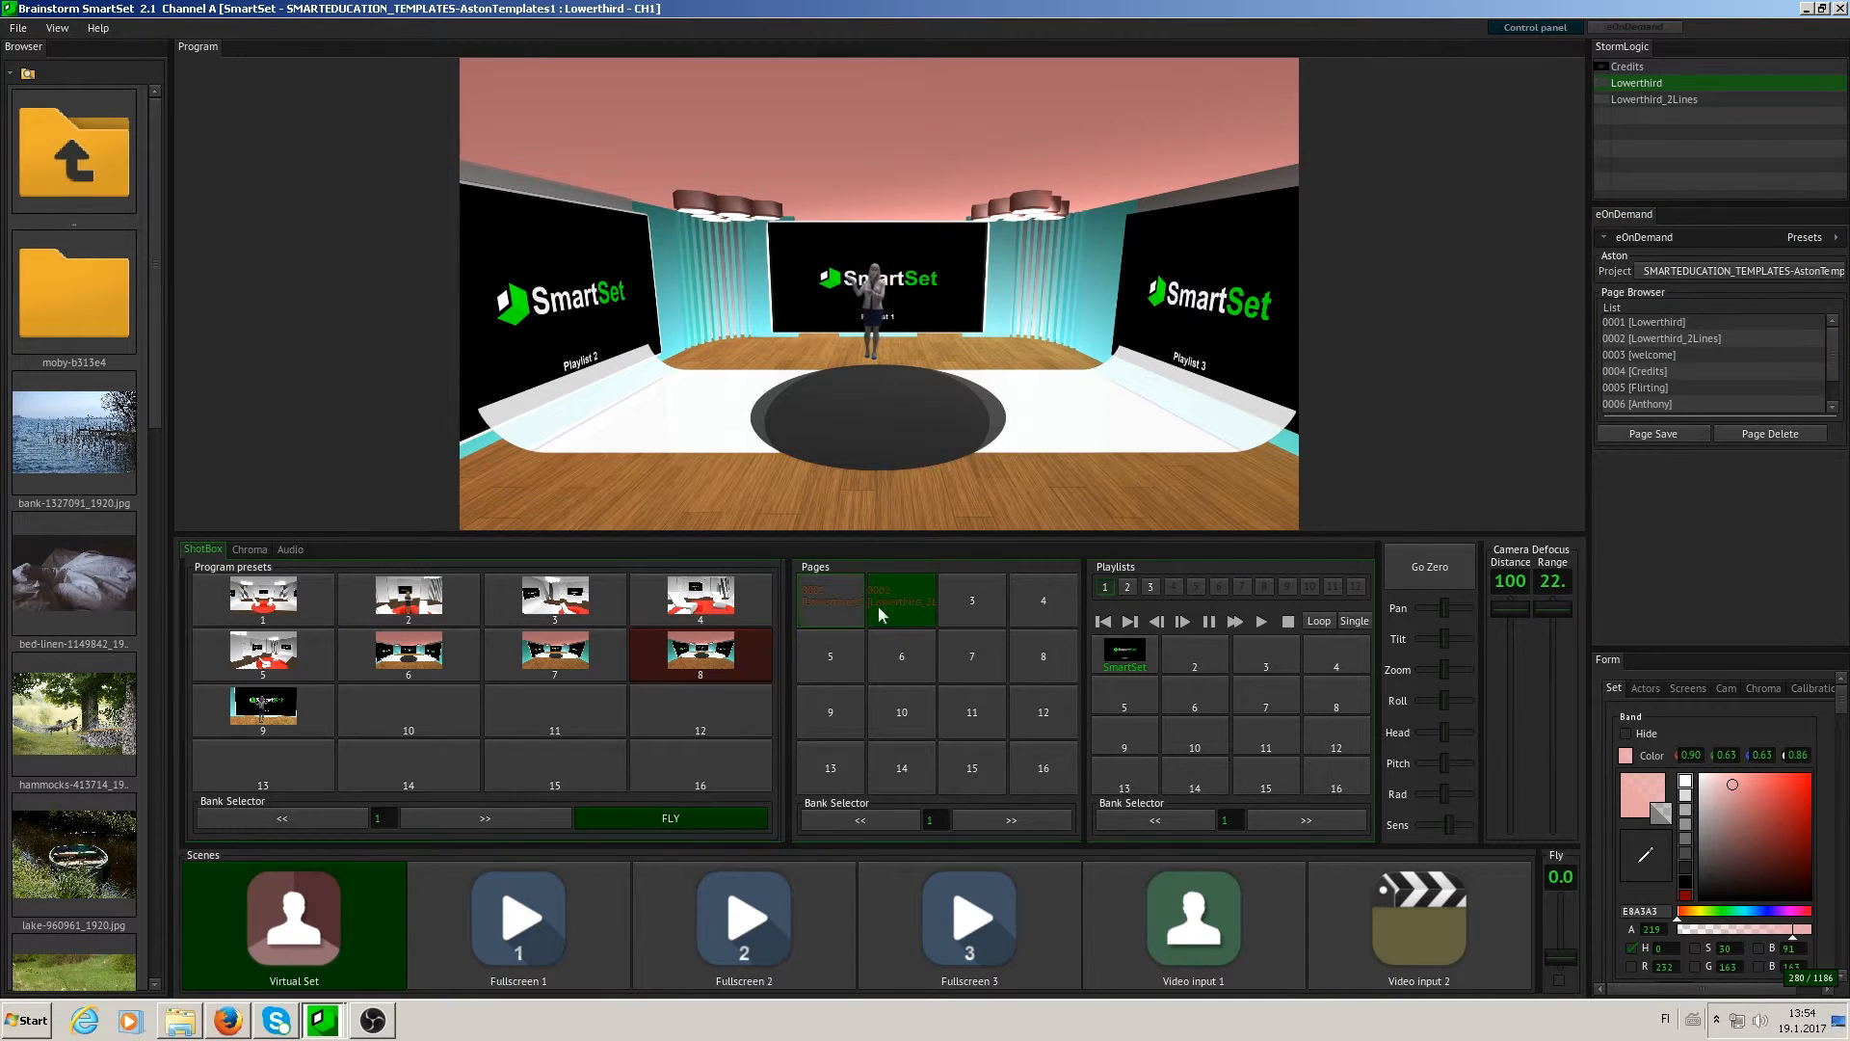
click(903, 597)
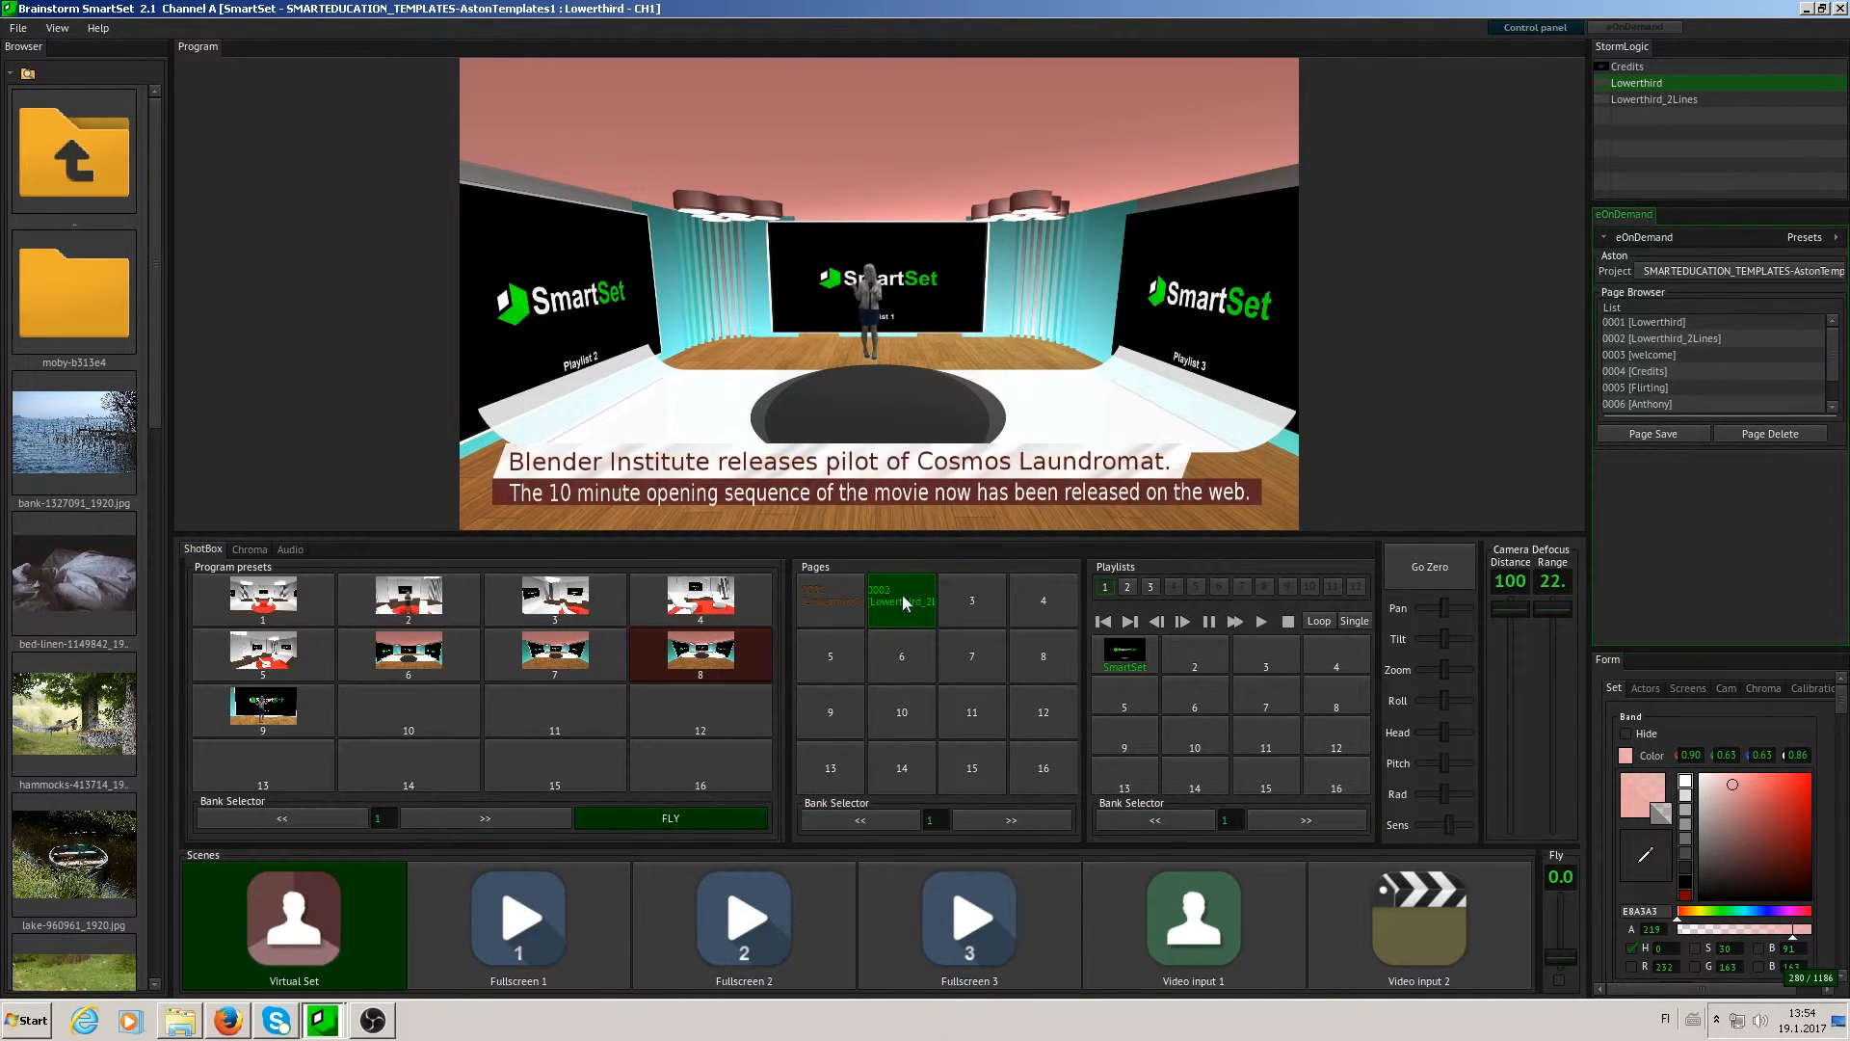
click(902, 594)
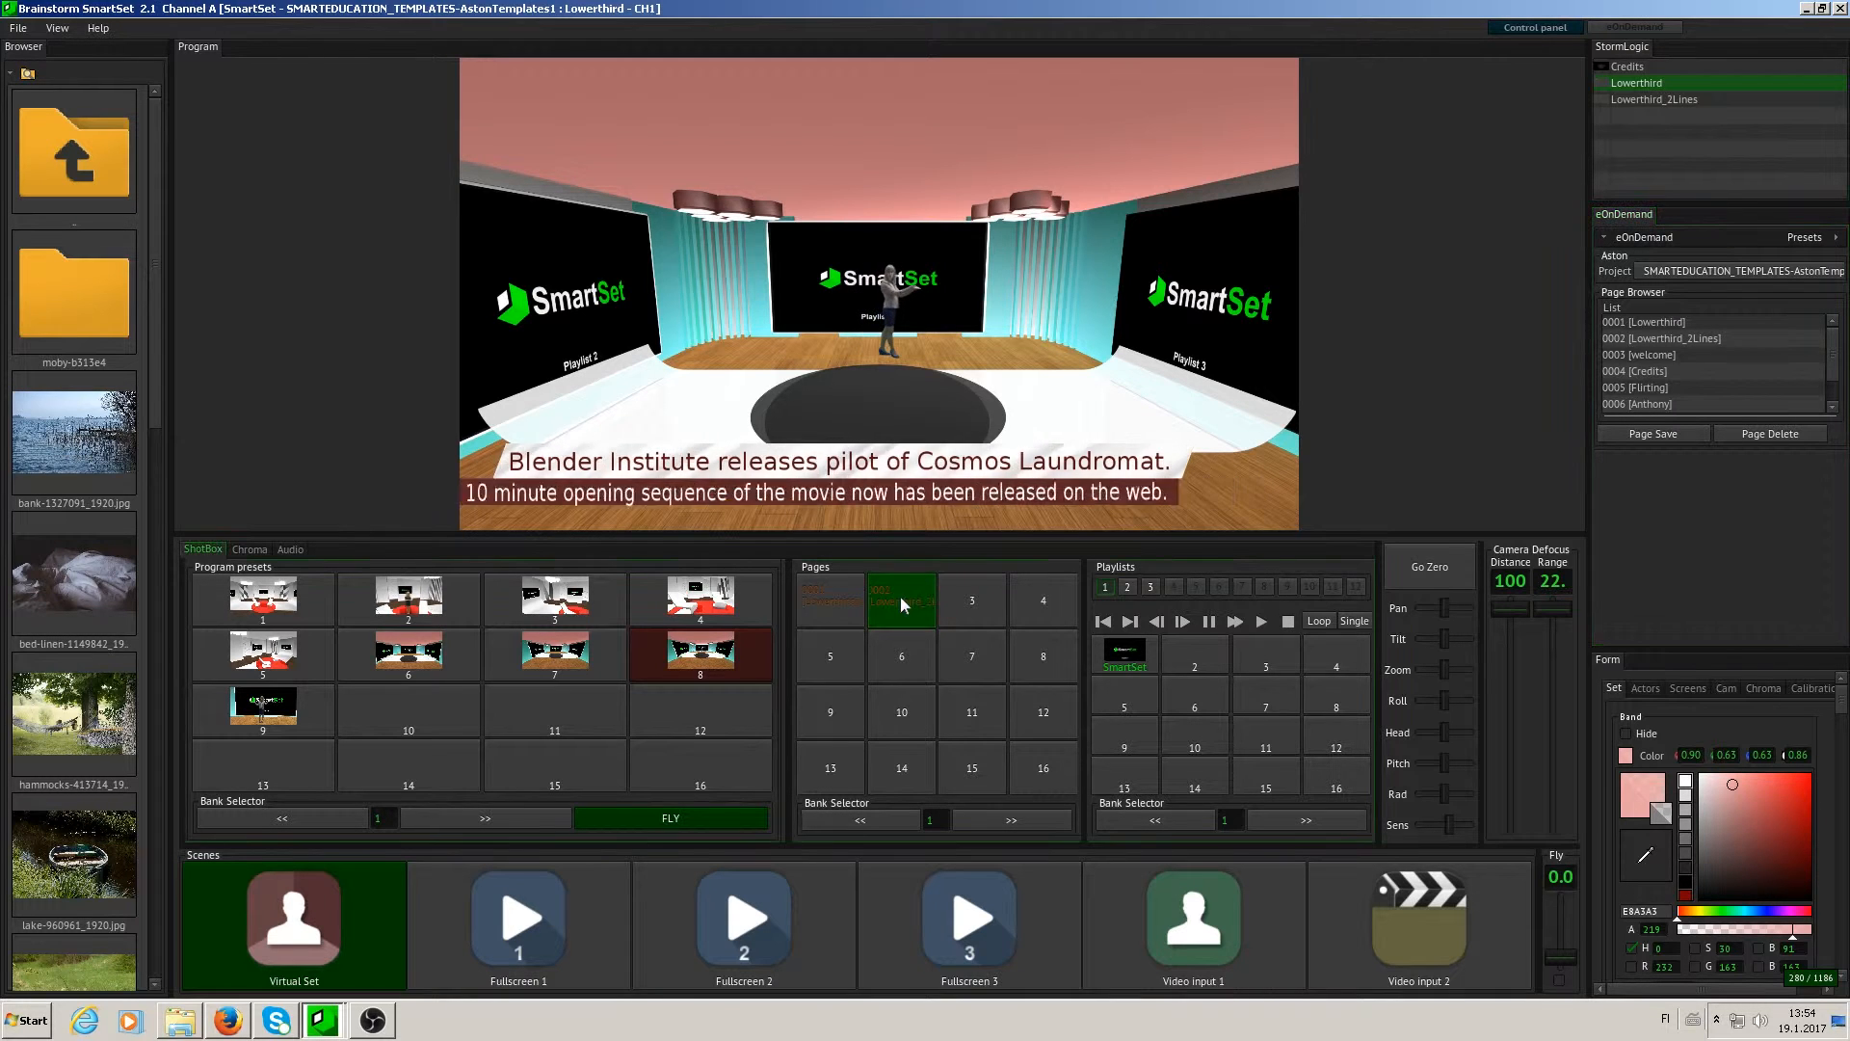
click(900, 595)
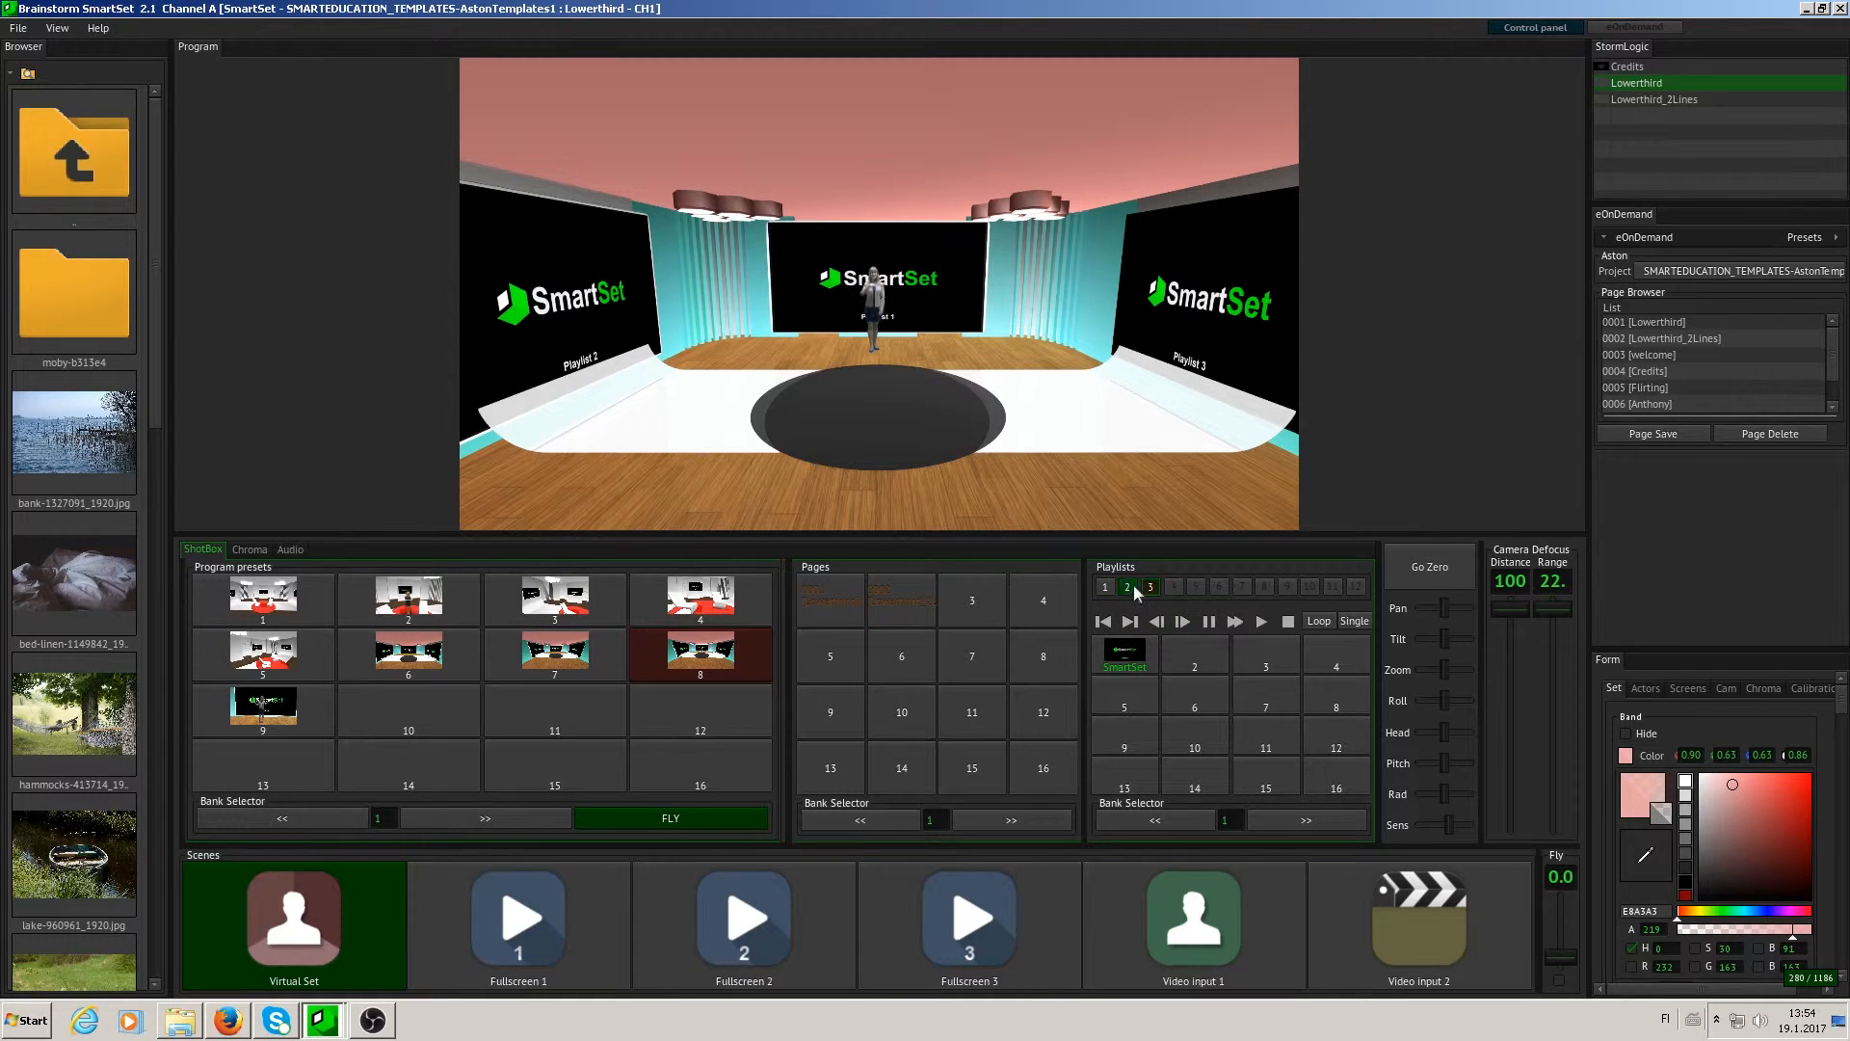
- Add the image bank-1327091_1920.jpg to slot 2 of playlist 1 and show it on the studio's central screen
drag(1121, 658, 976, 330)
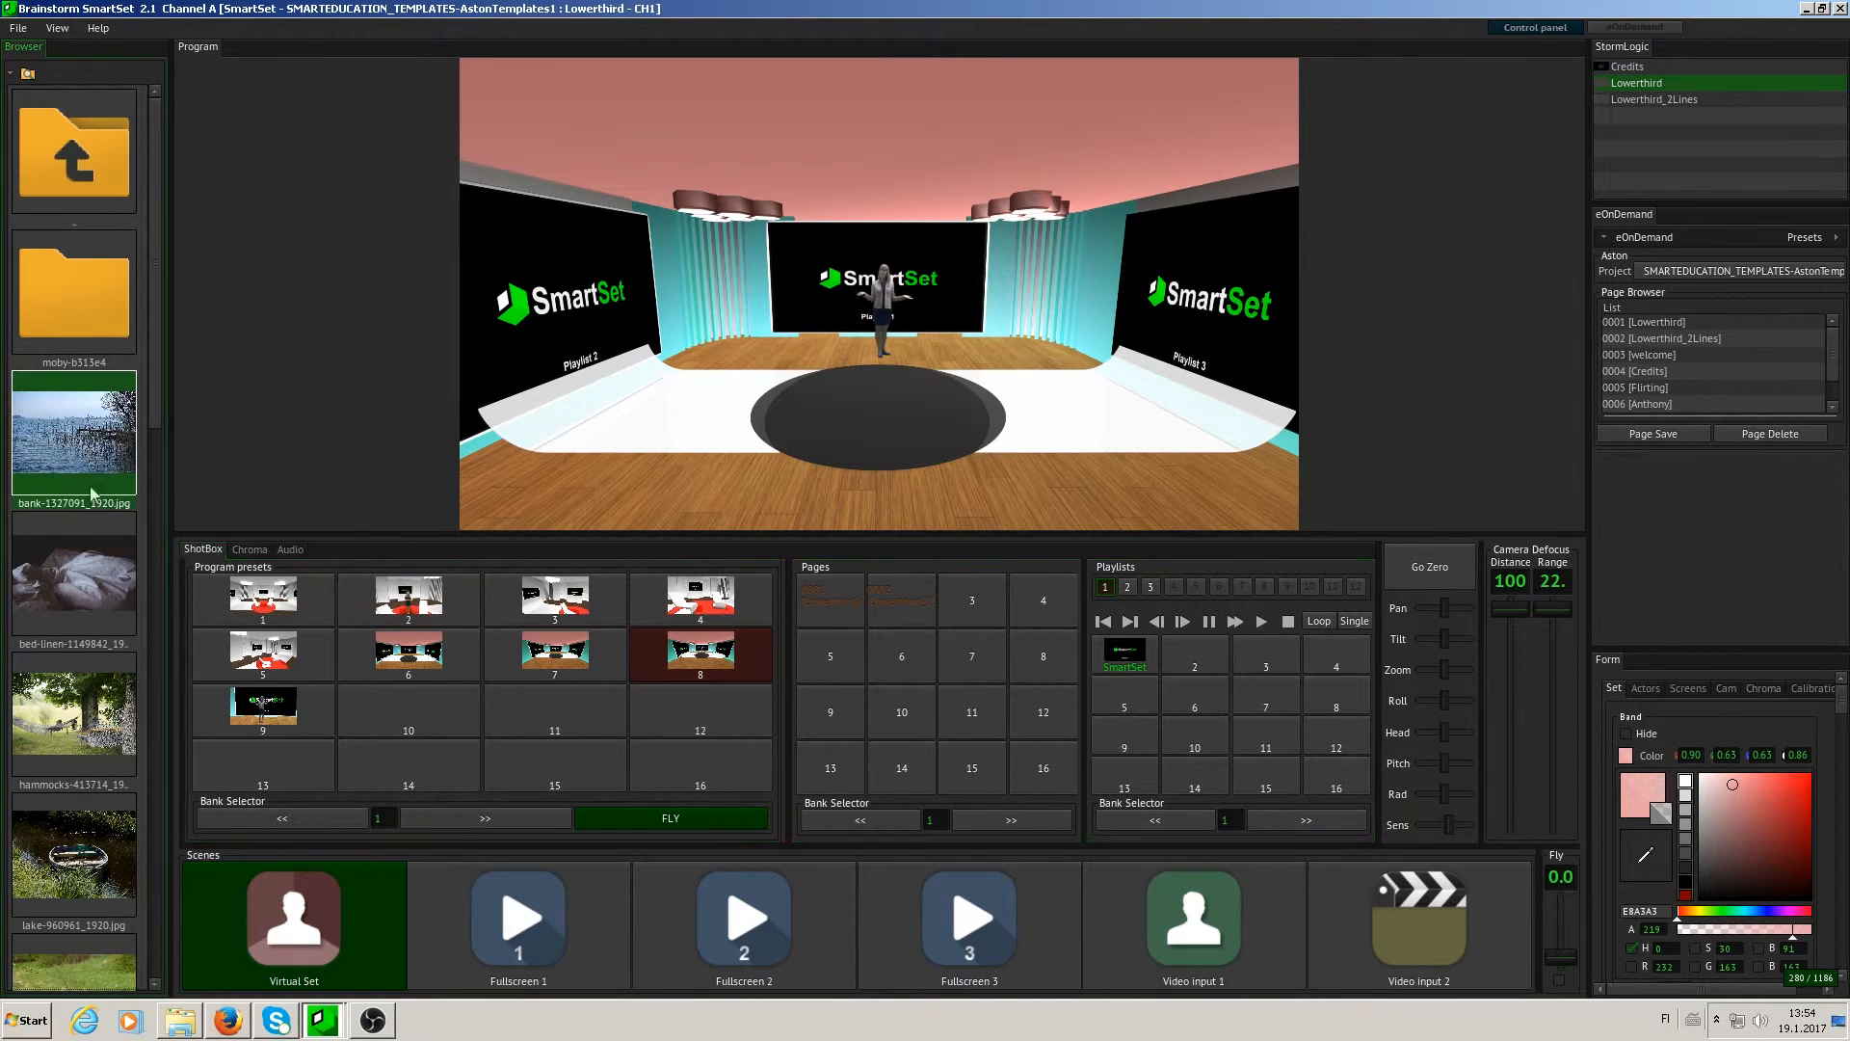
drag(152, 337, 223, 389)
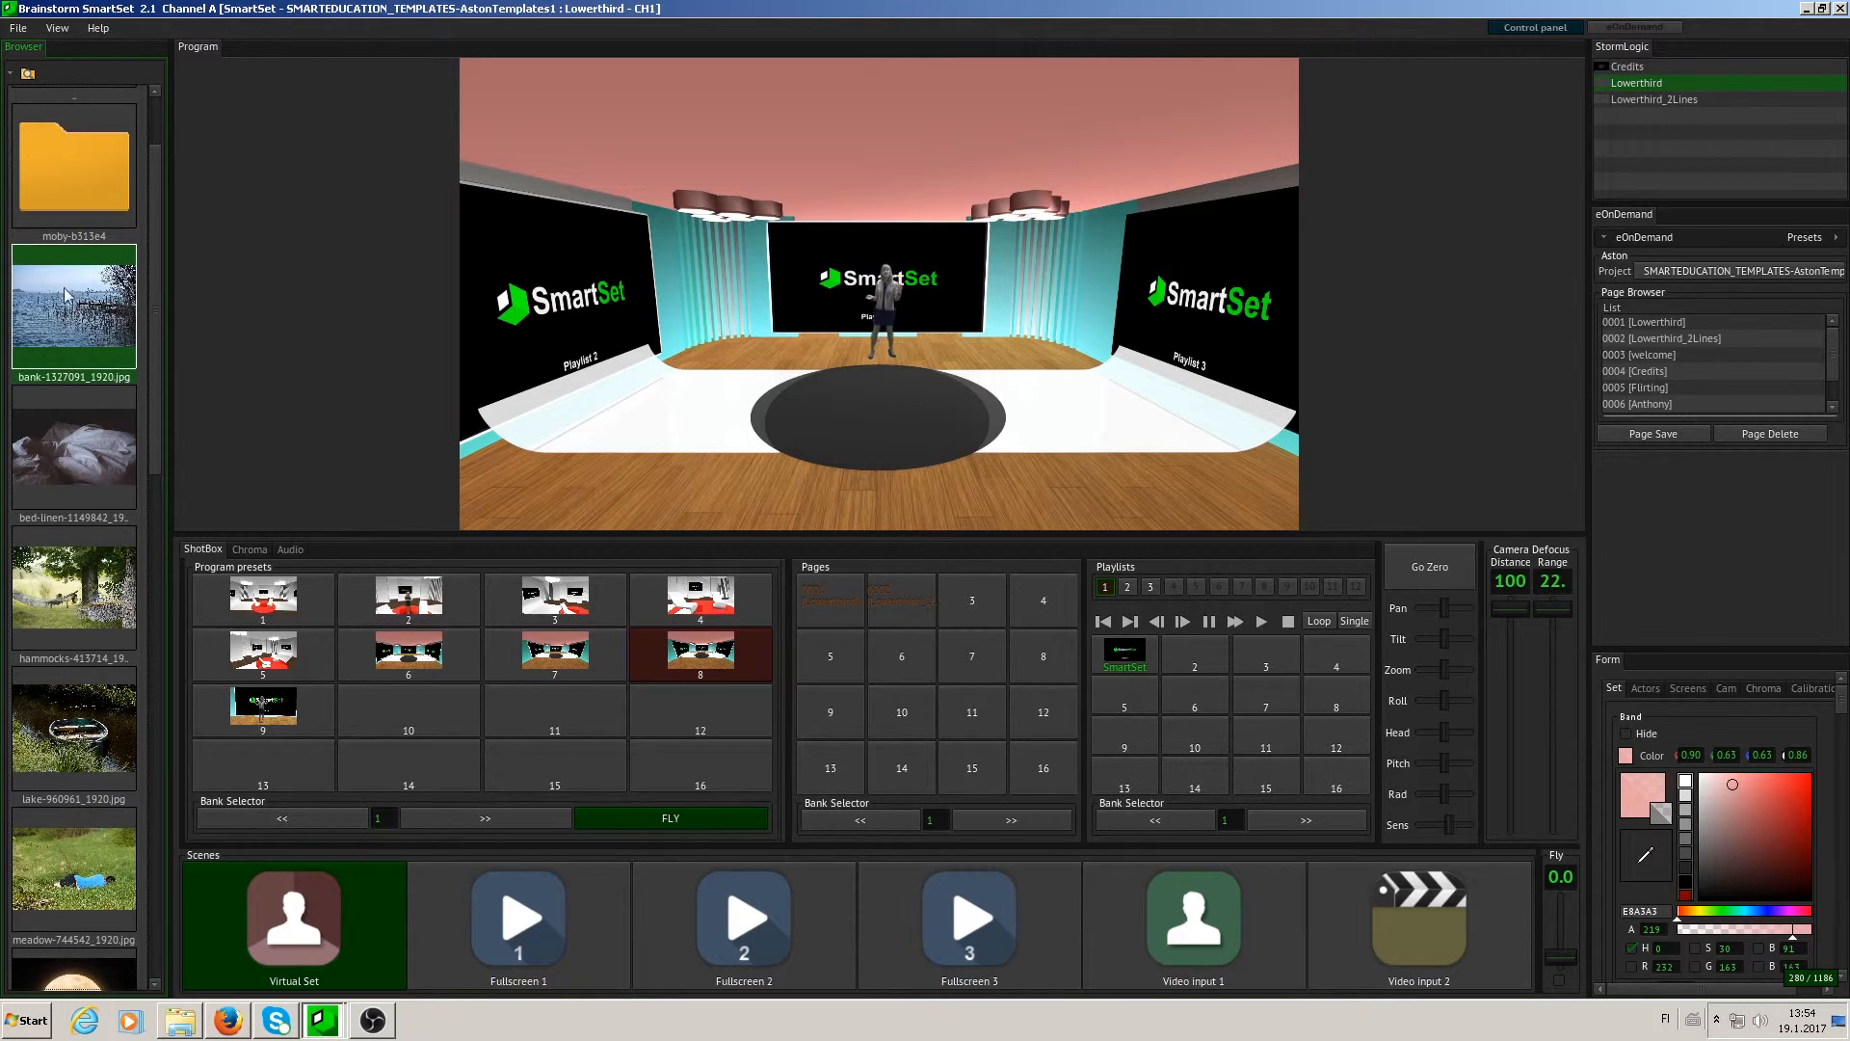
drag(53, 294, 1206, 659)
click(1199, 656)
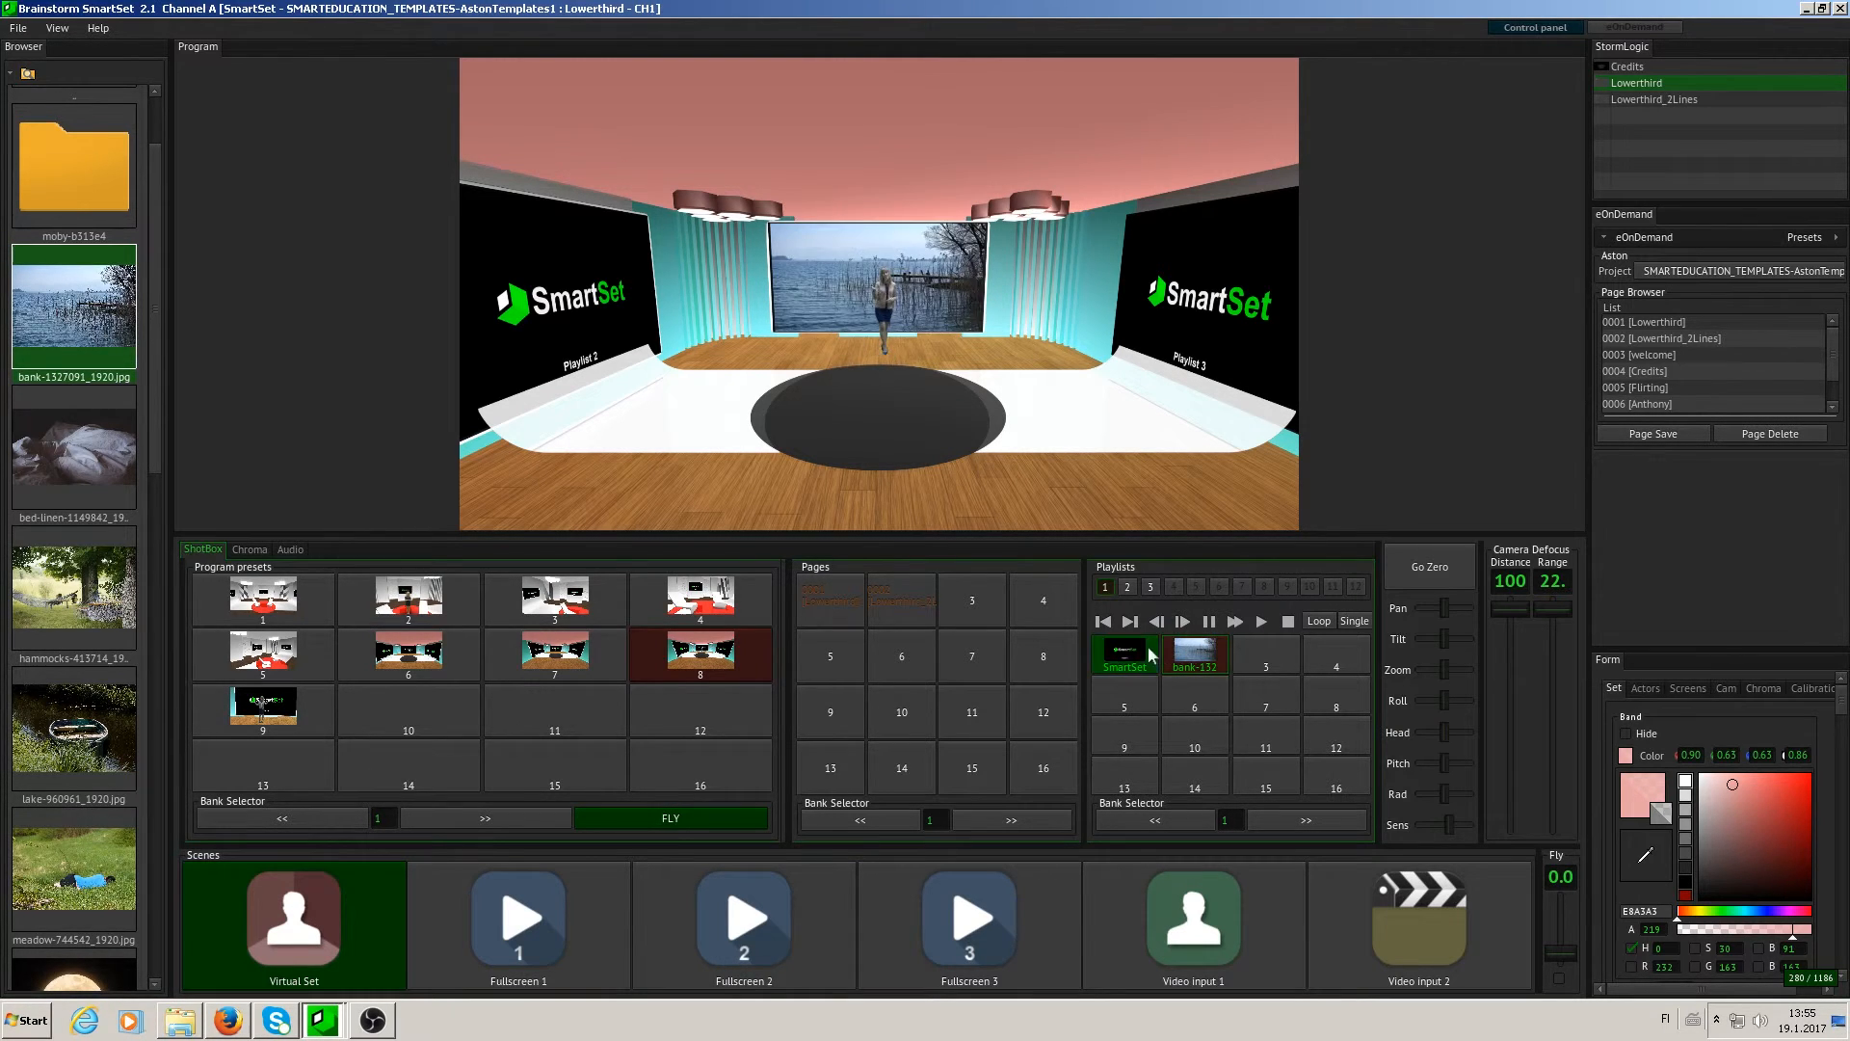
- Add the video uni_fix.mp4 to slot 3 of playlist 1 and play it on the studio's central screen
scroll(143, 201, down, 10)
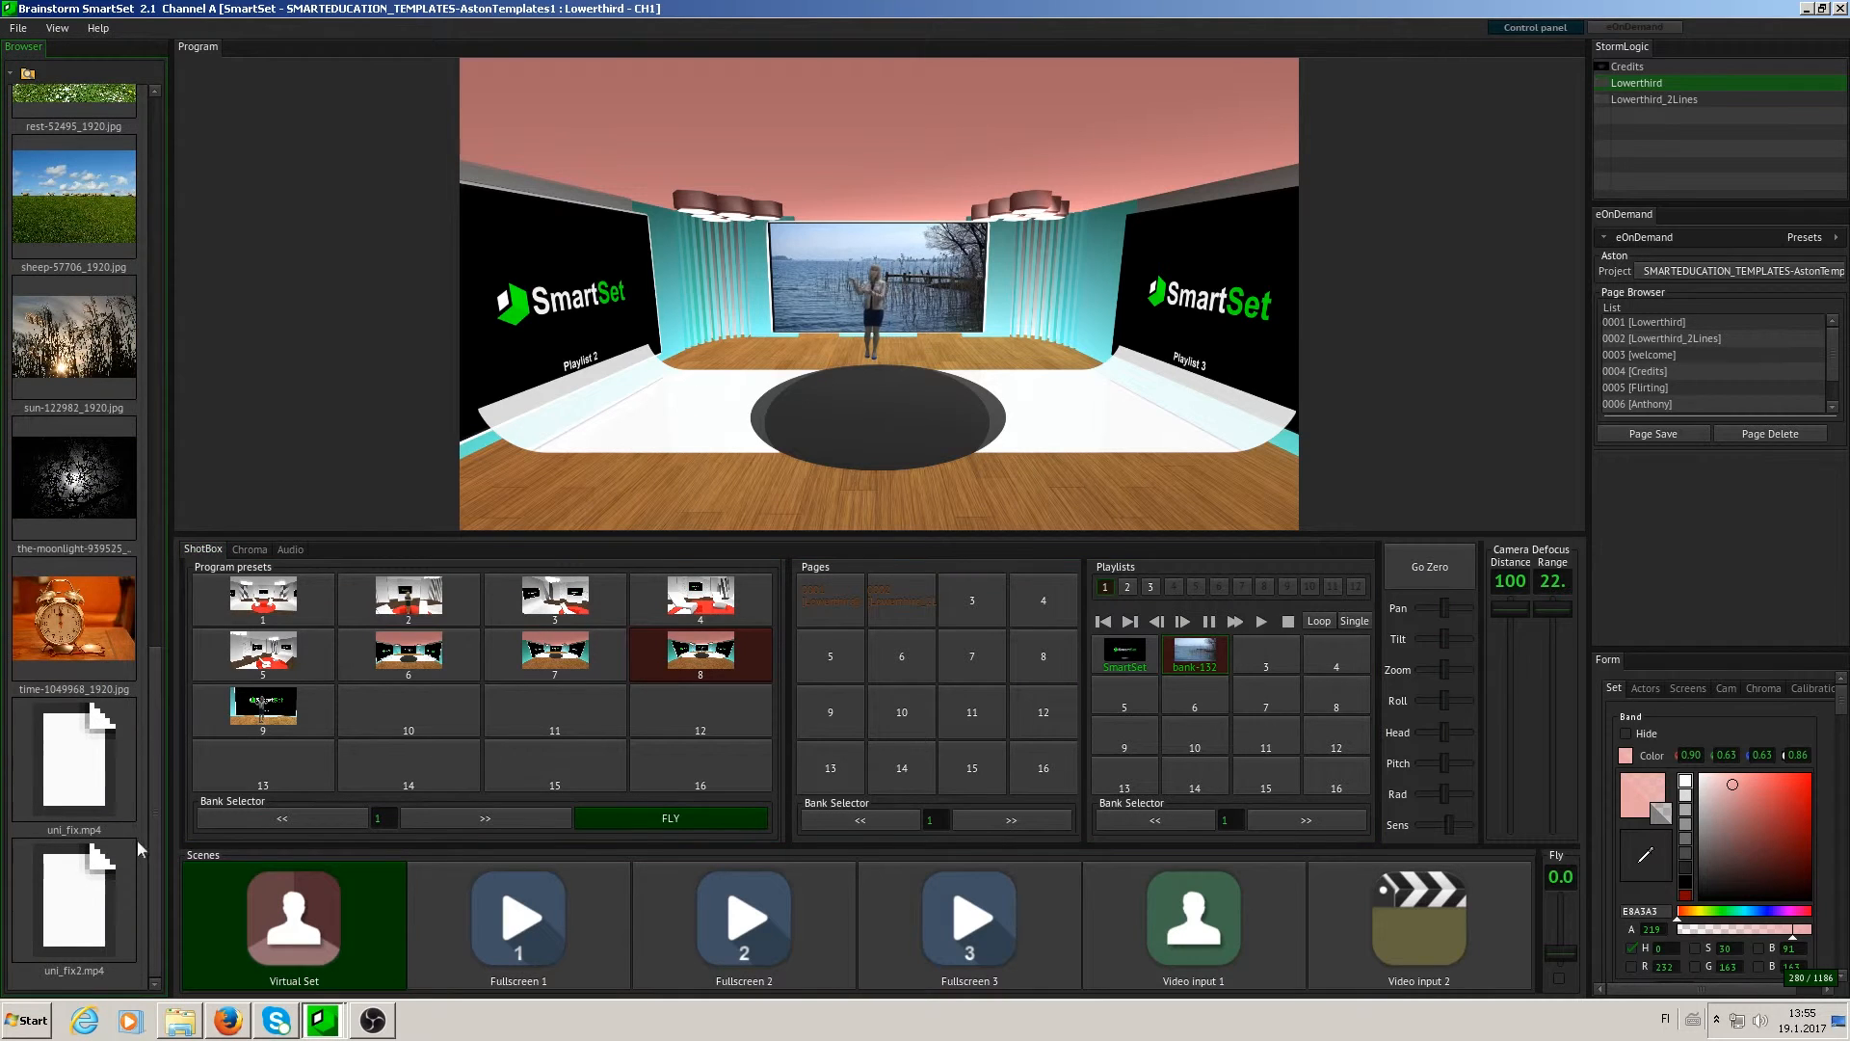
drag(88, 752, 1257, 652)
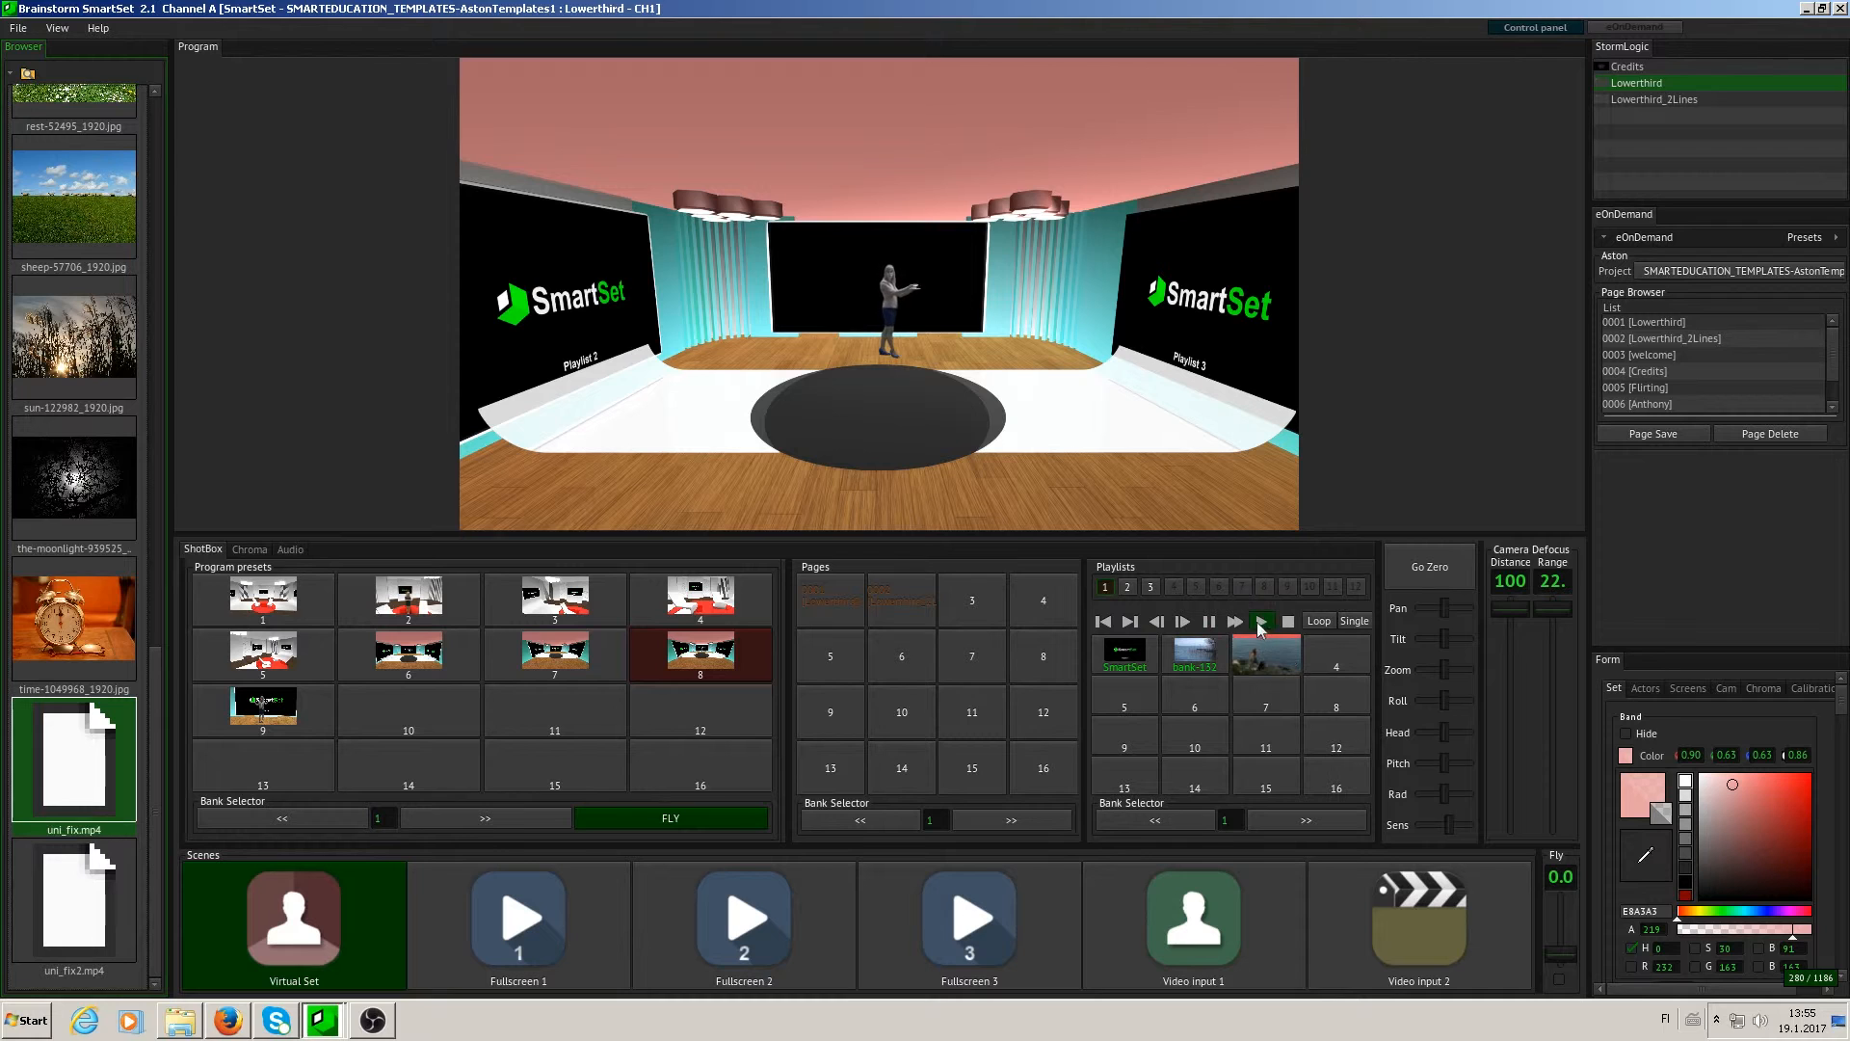
click(1276, 669)
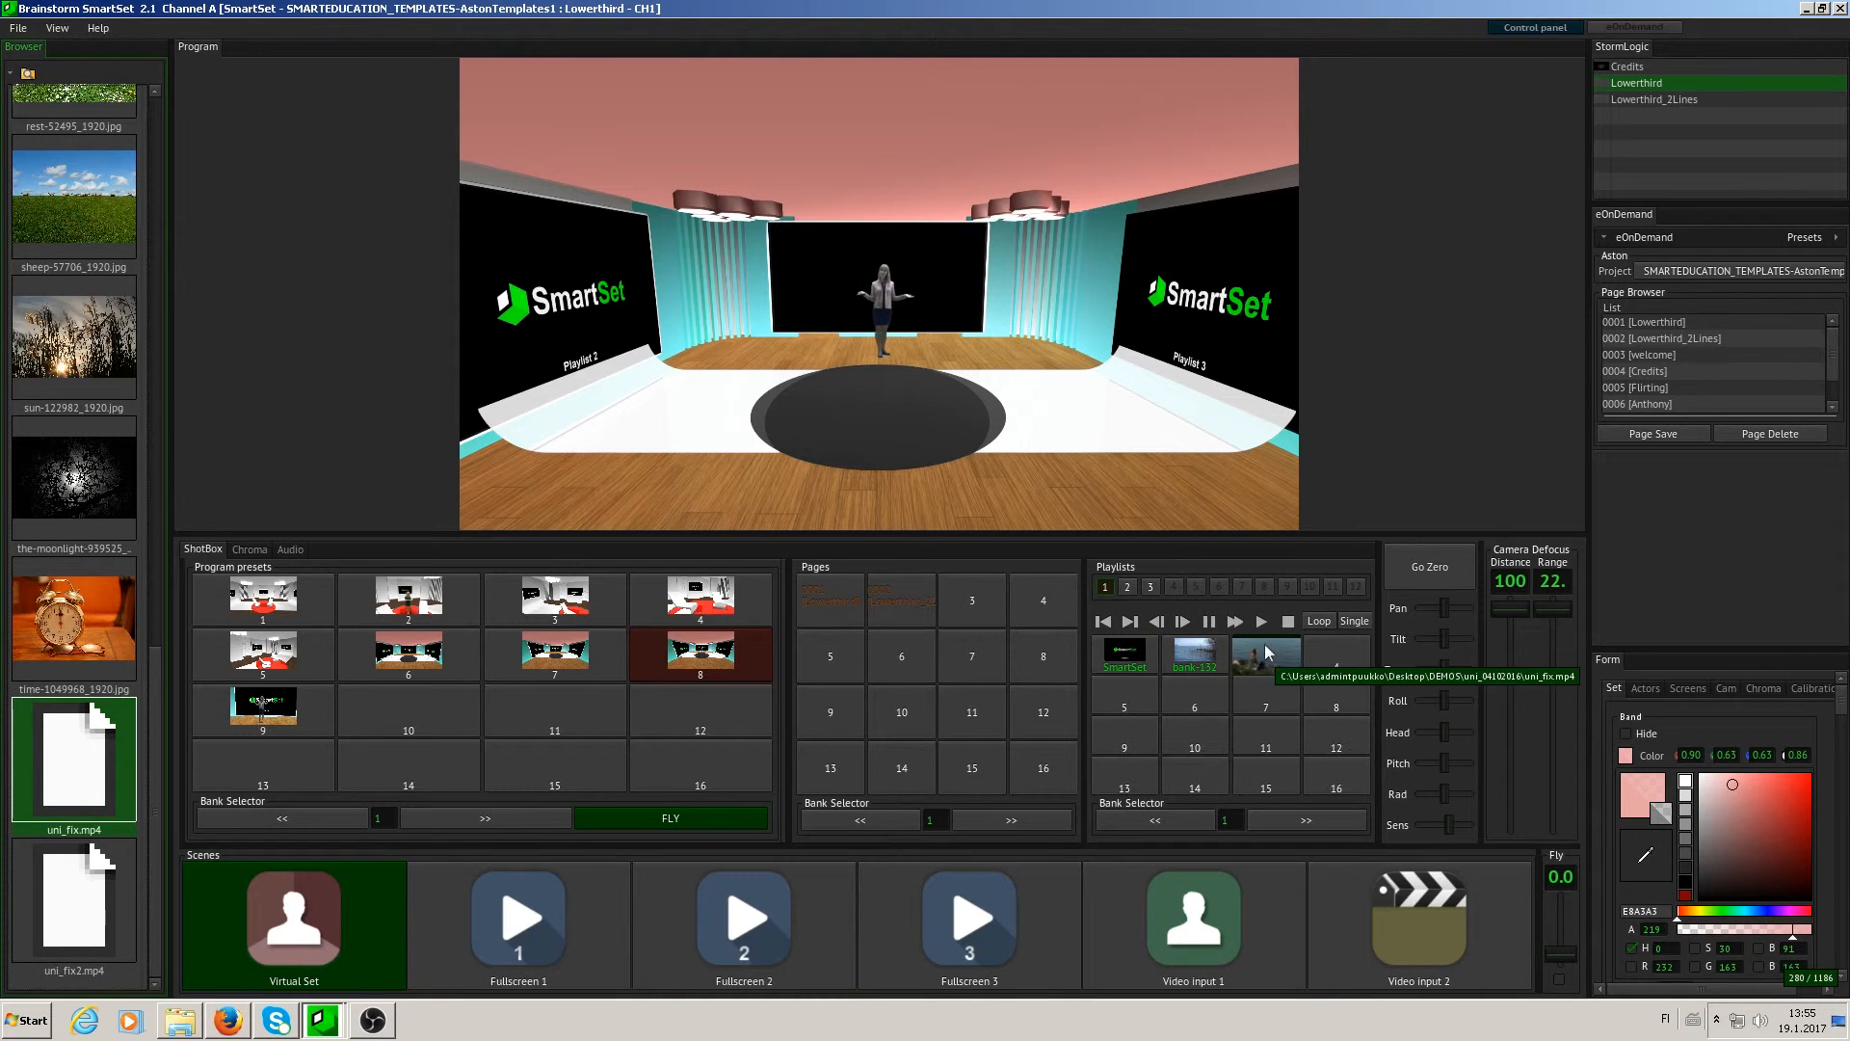
click(983, 872)
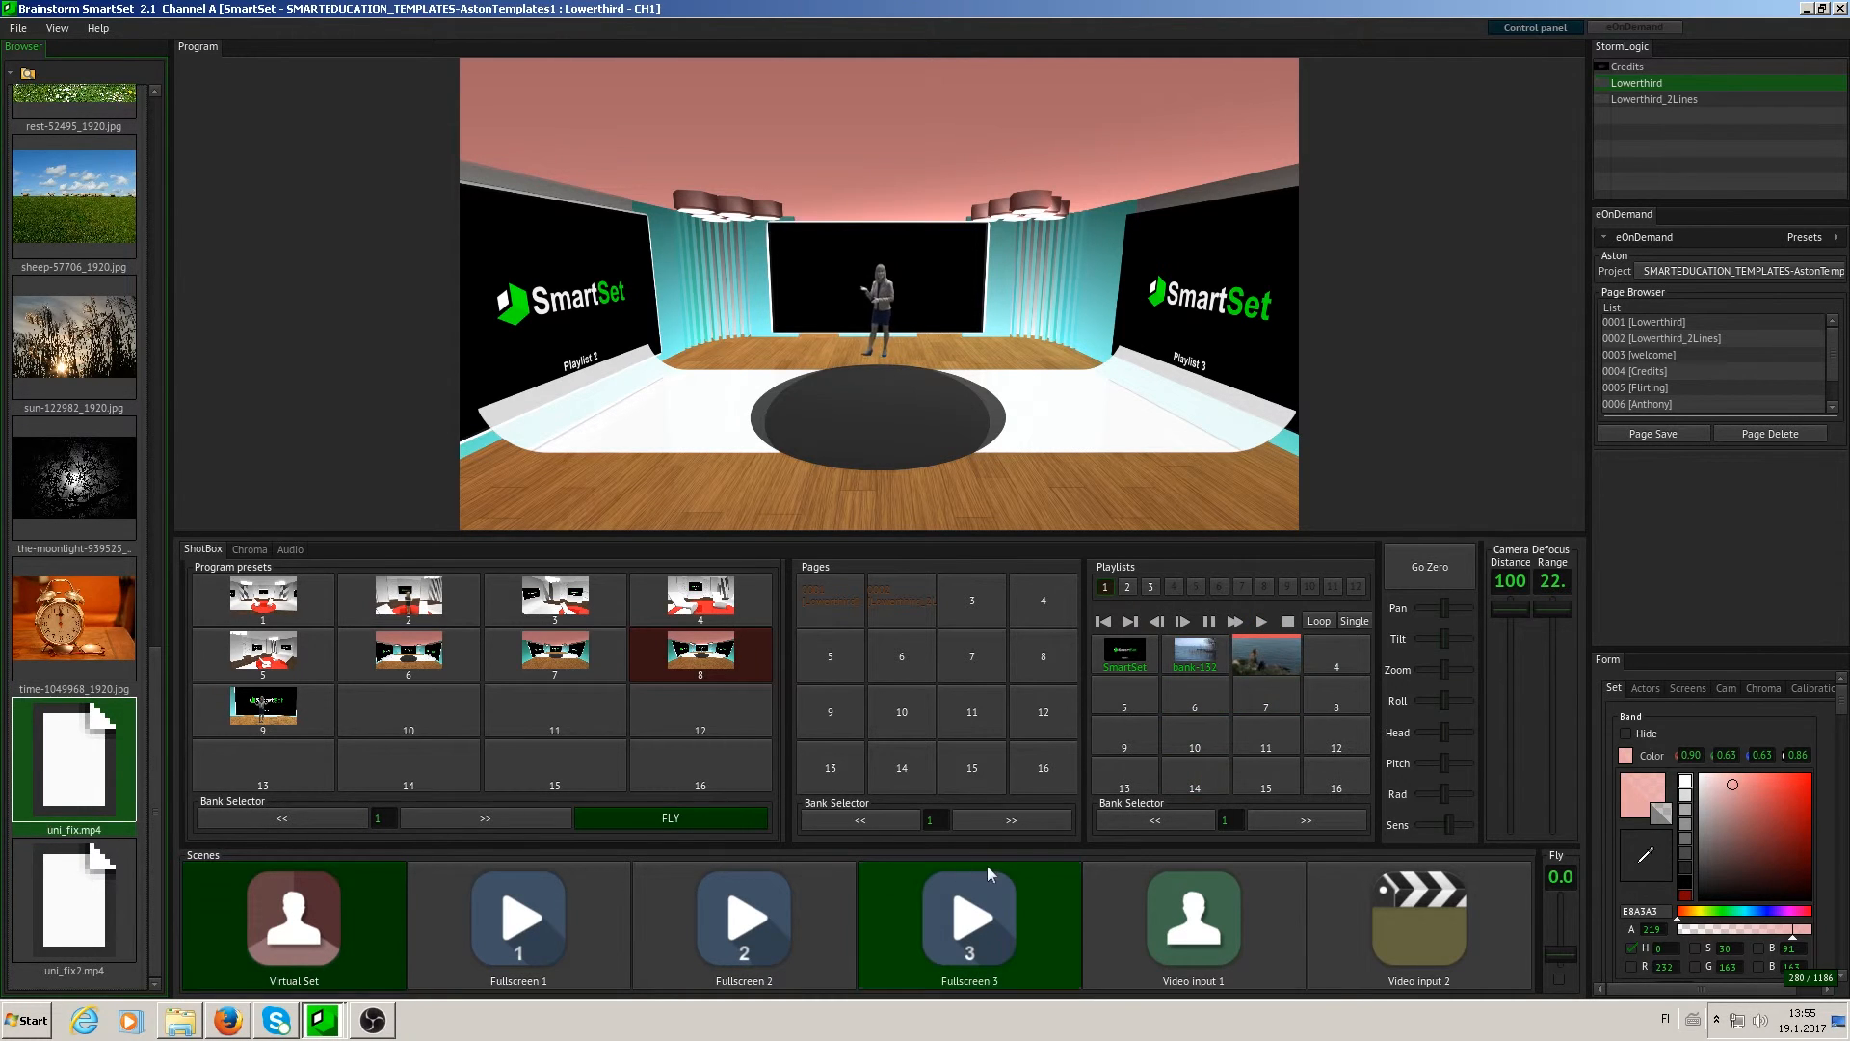
click(998, 945)
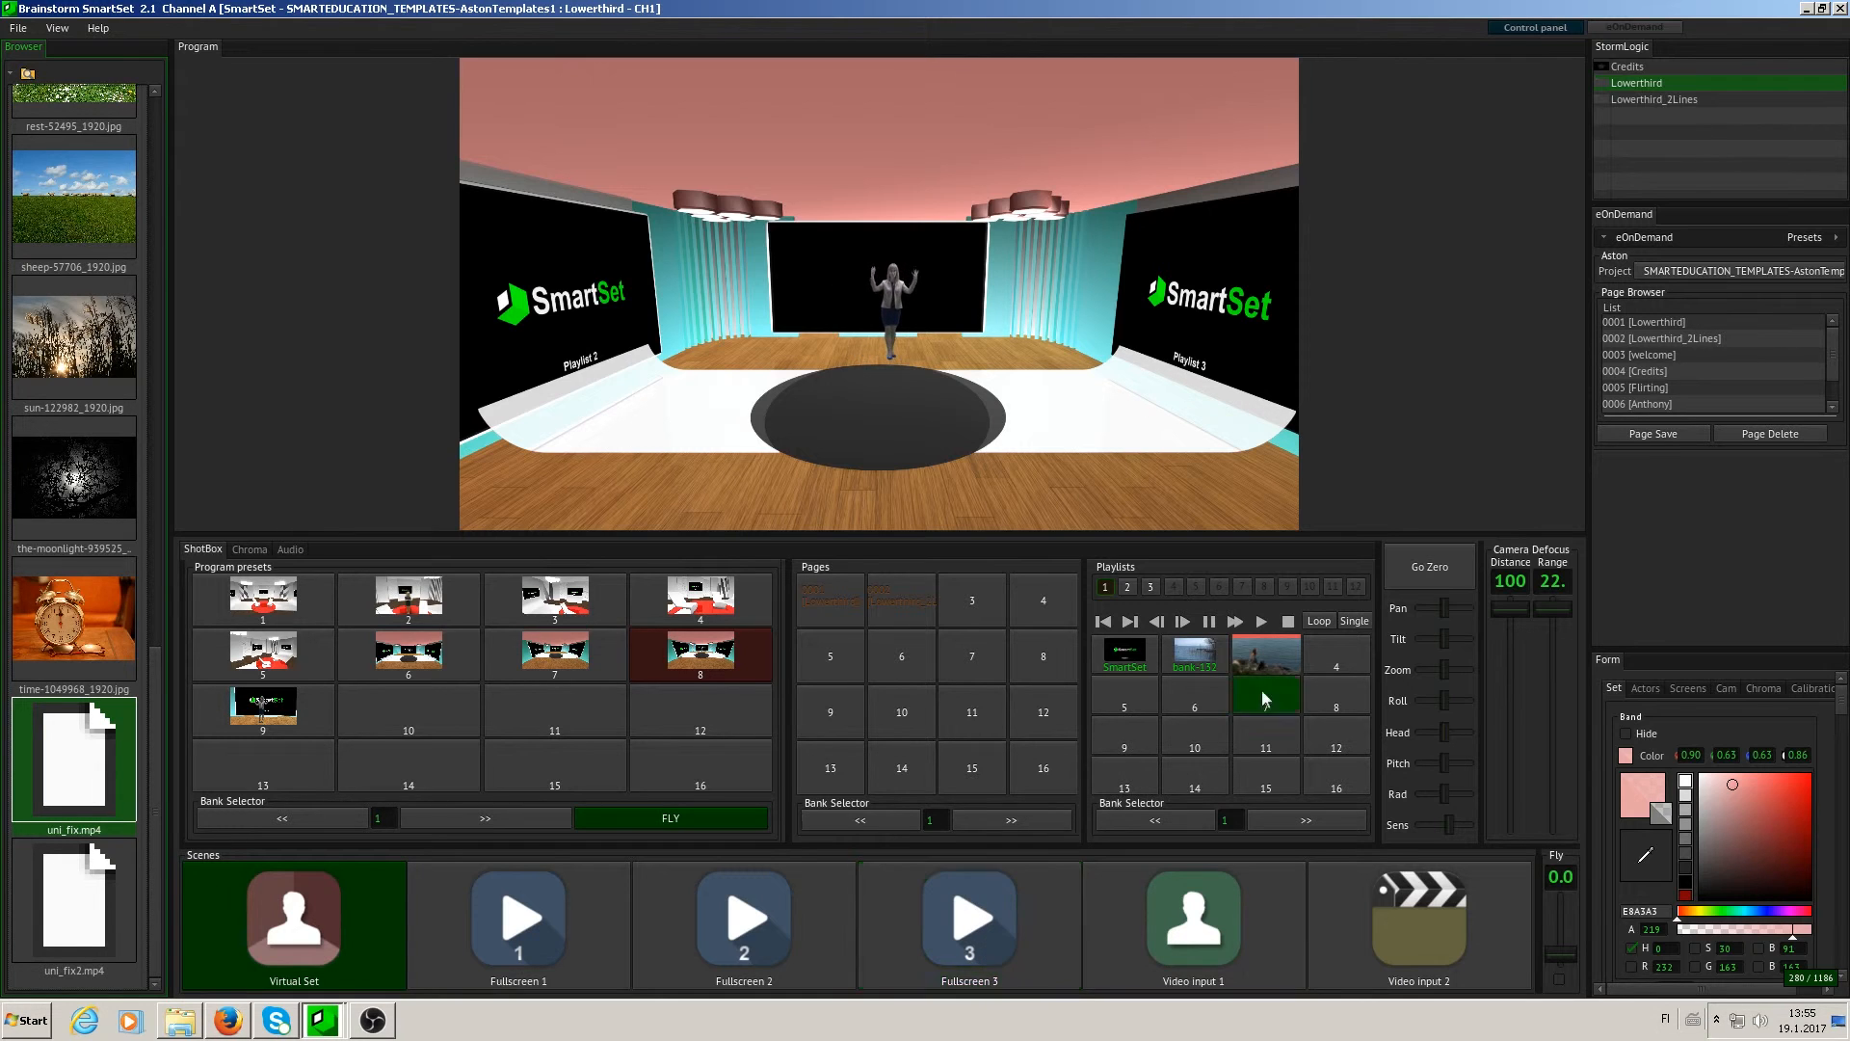
click(1261, 621)
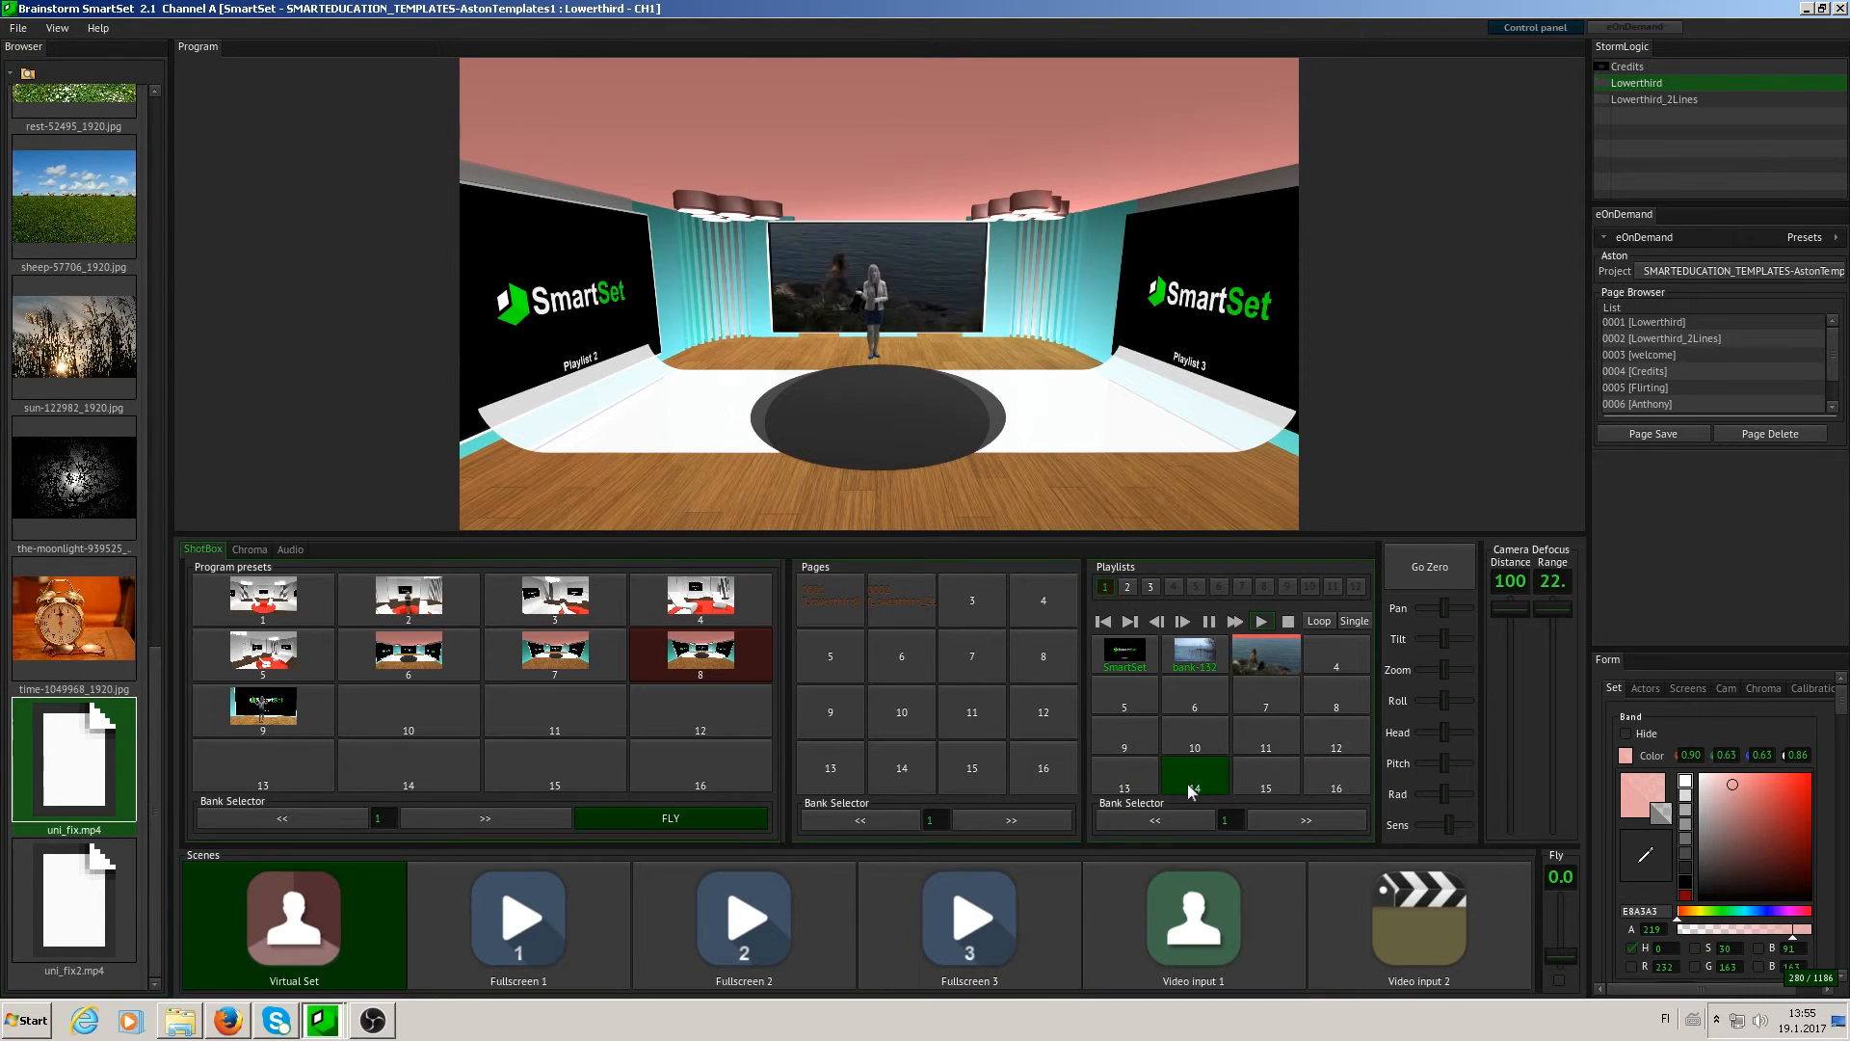
- Switch the program output through the Fullscreen 3, Fullscreen 2 and Fullscreen 1 scenes in turn
click(969, 940)
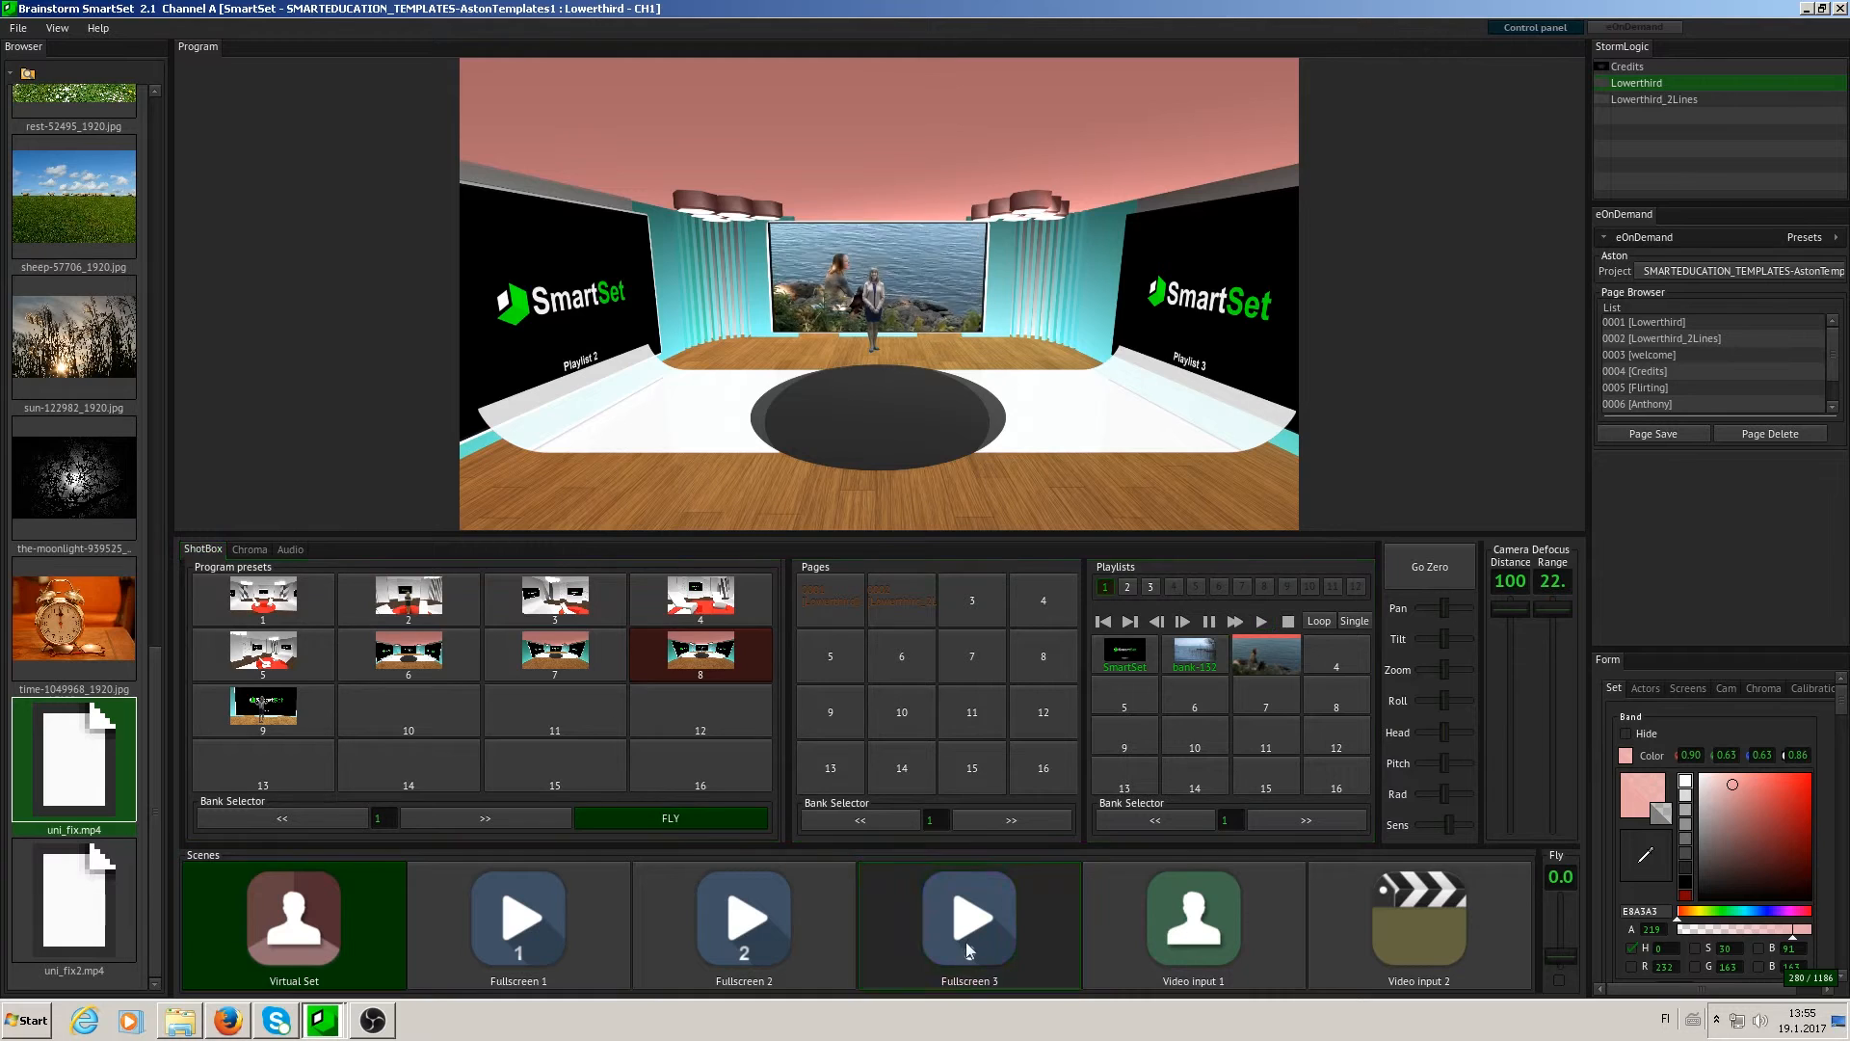
click(777, 963)
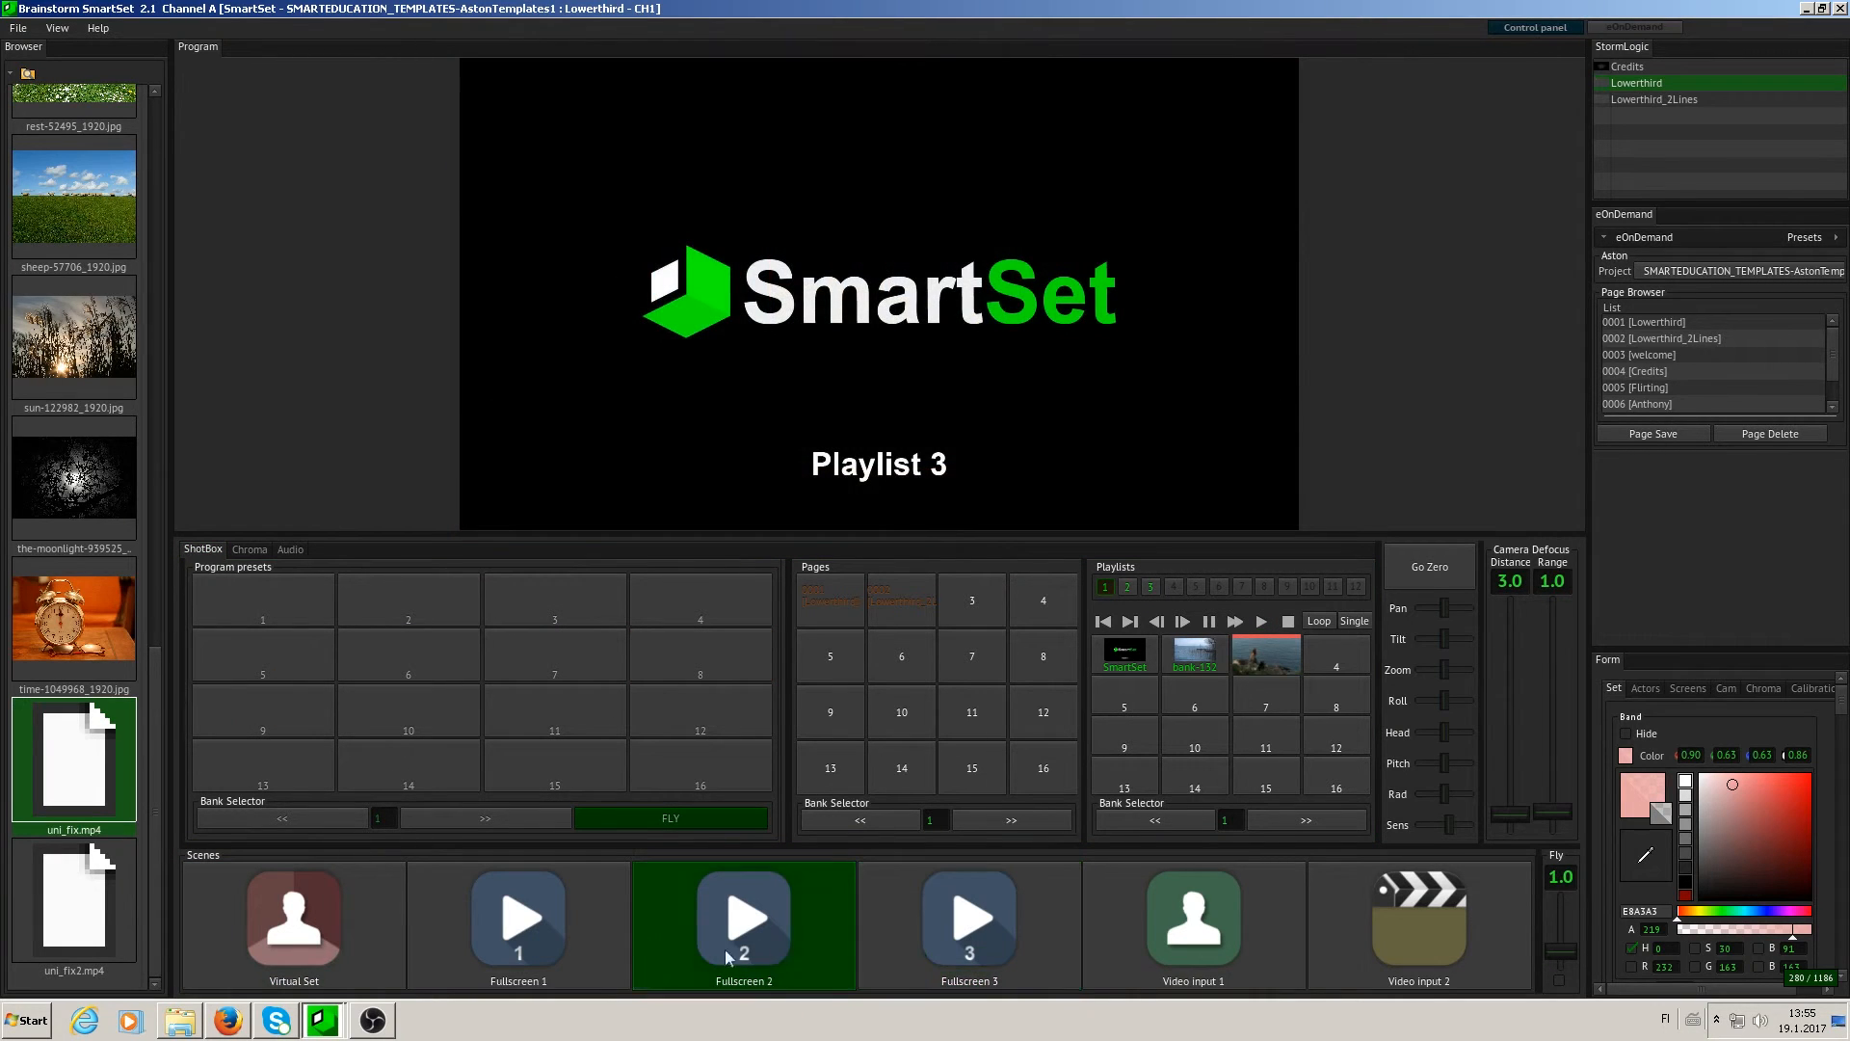
click(569, 935)
- Select the bank-1327091_1920.jpg image in playlist 1 and return the program output to the Virtual Set scene
click(350, 962)
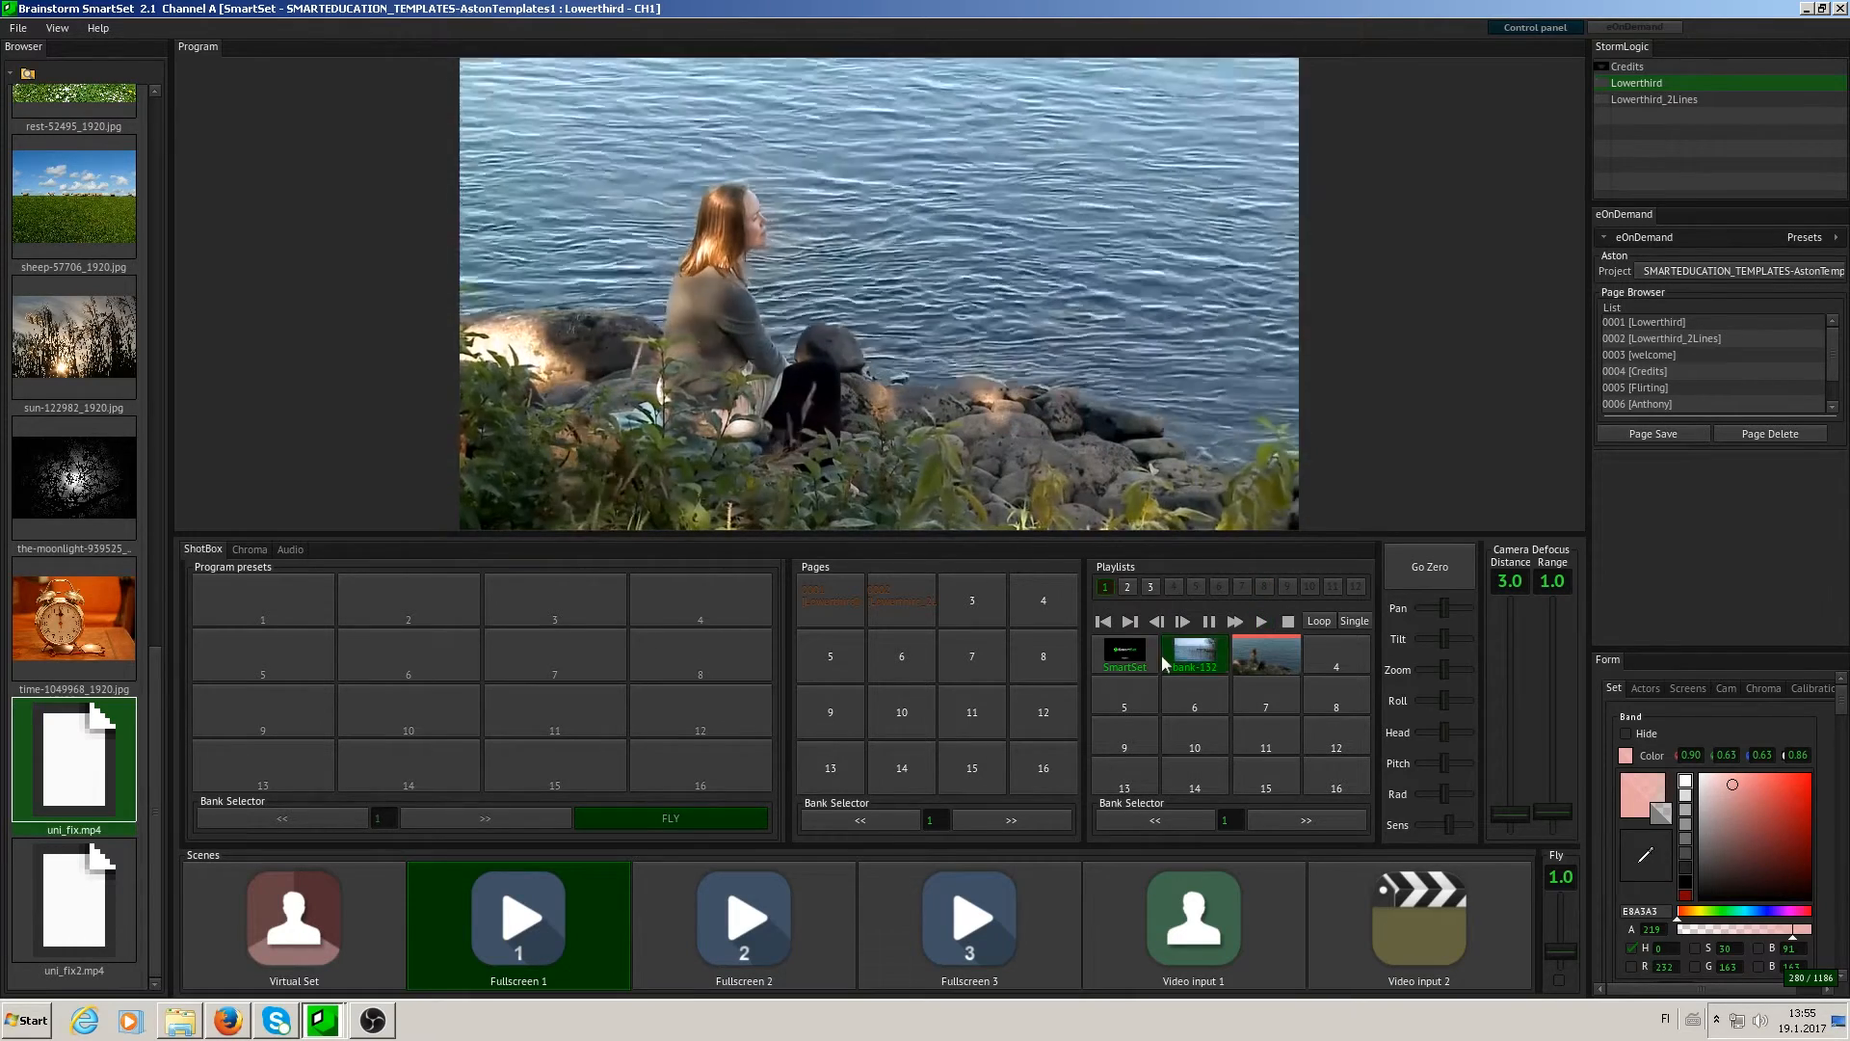
click(1164, 656)
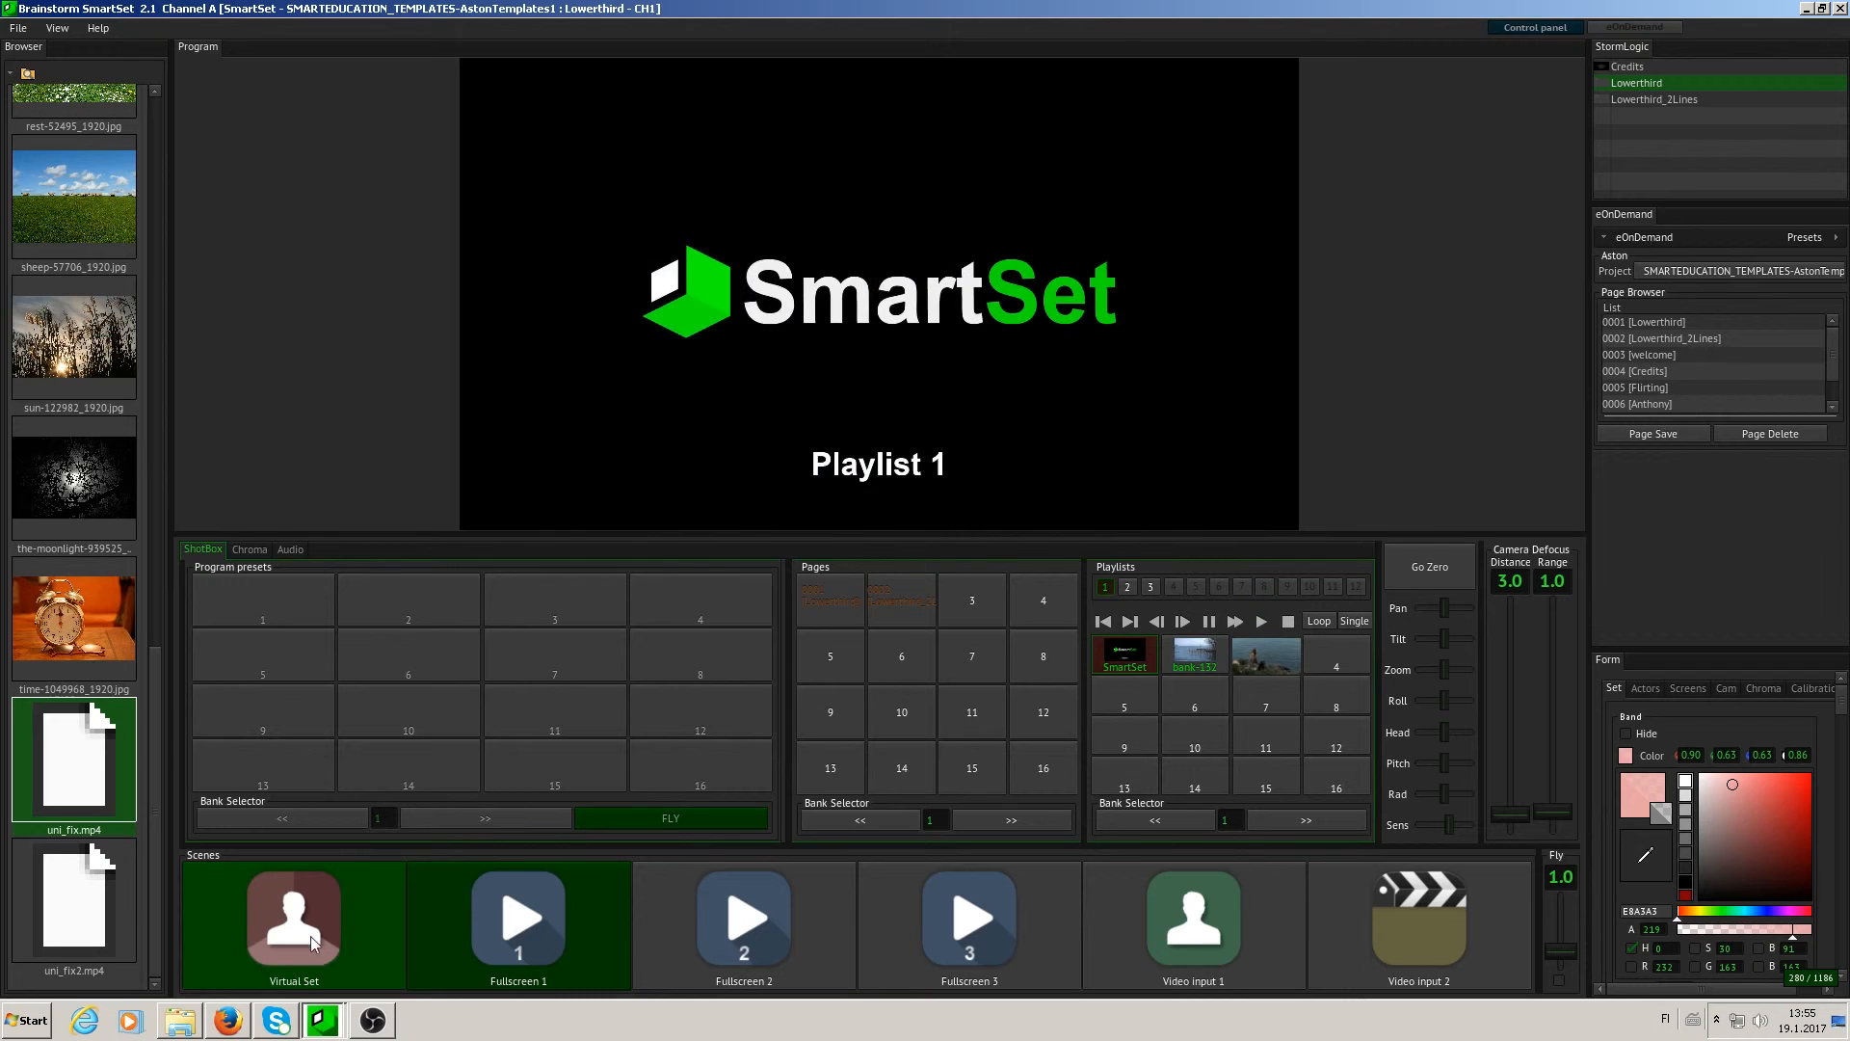
click(362, 922)
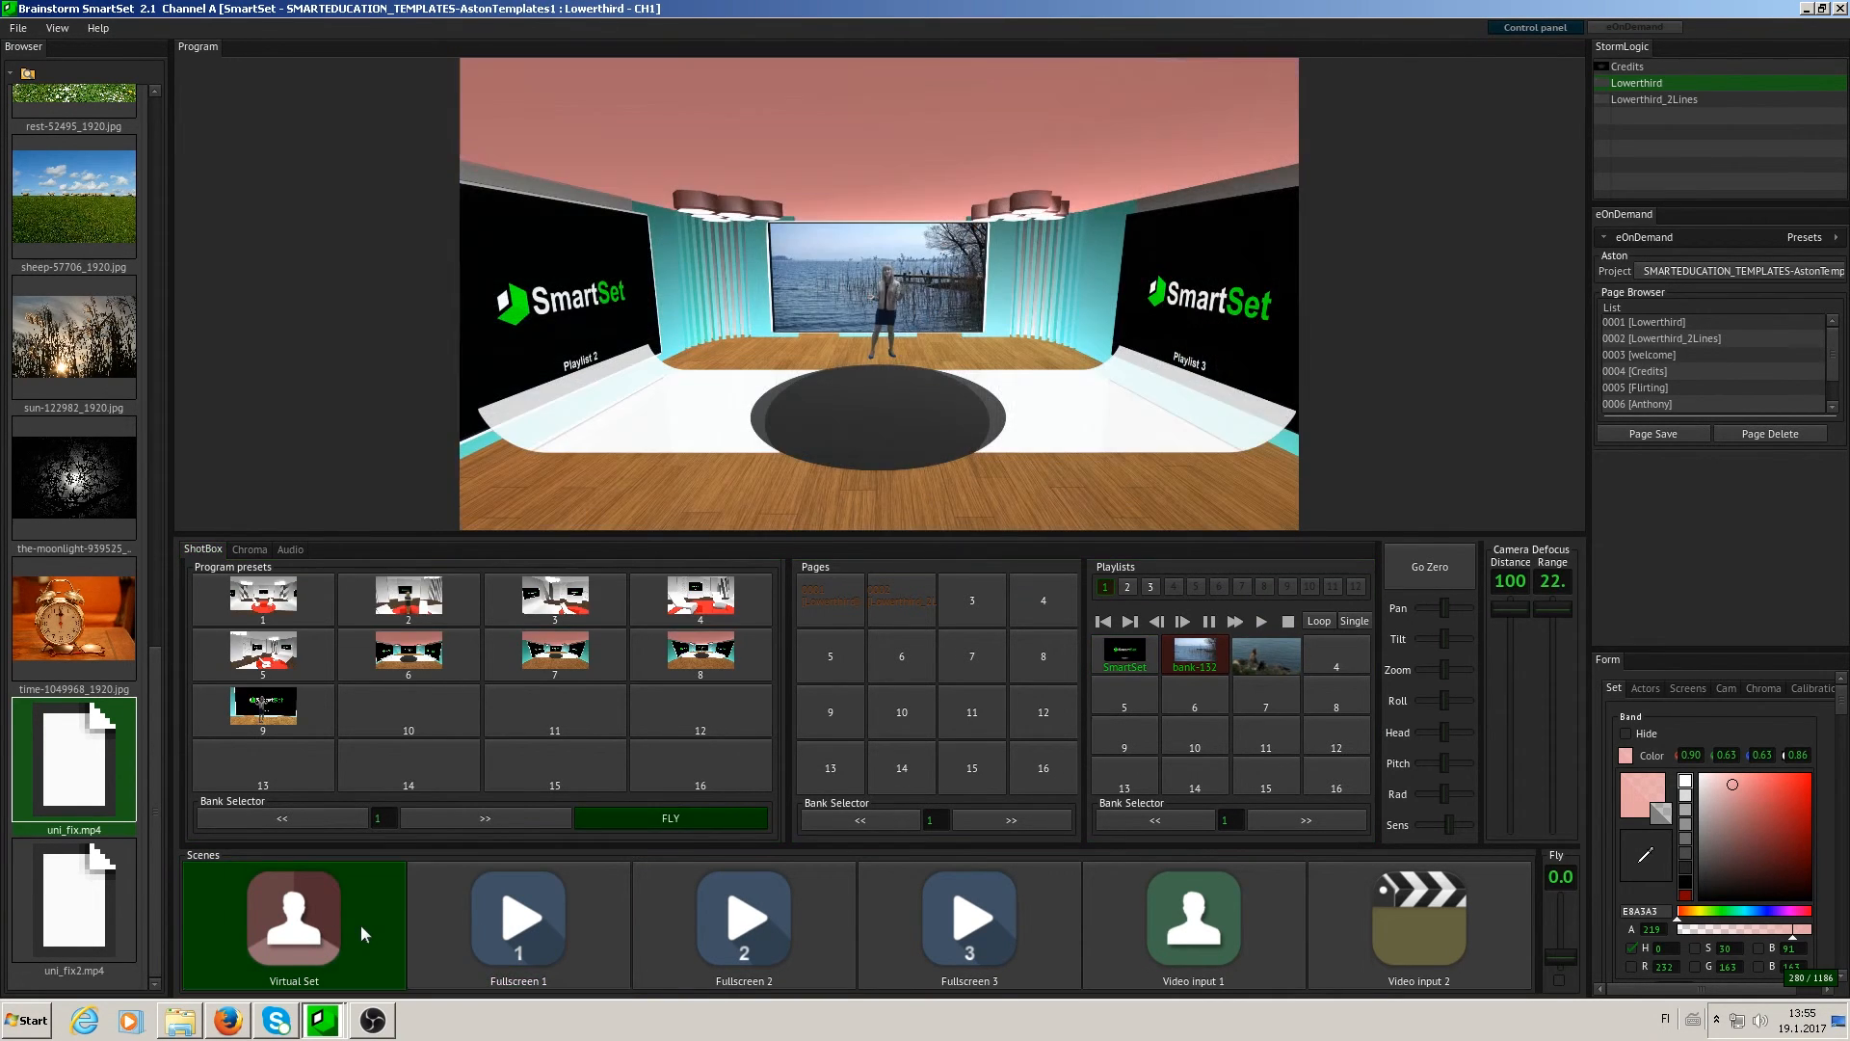